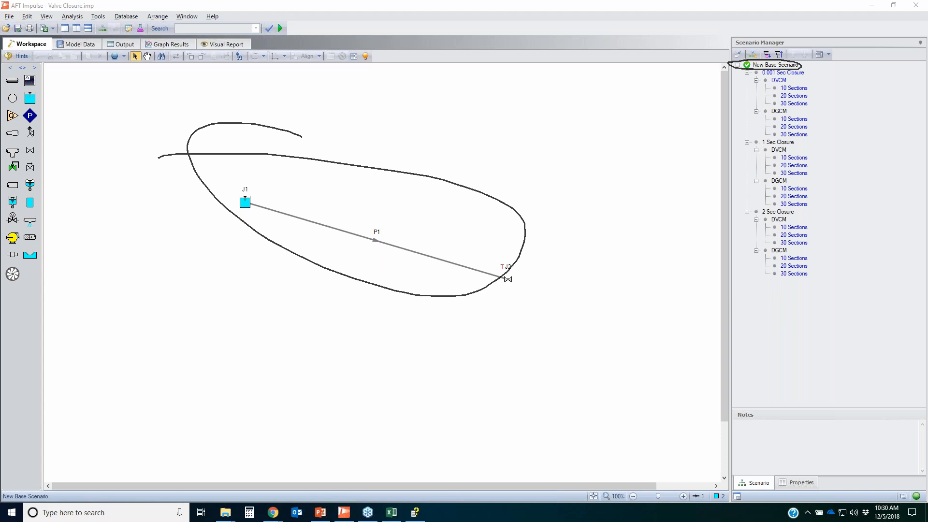
{"action": "mouse_move", "coordinate": [492, 247]}
{"action": "left_mouse_down"}
{"action": "mouse_move", "coordinate": [513, 255]}
{"action": "mouse_move", "coordinate": [496, 253]}
{"action": "mouse_move", "coordinate": [531, 241]}
{"action": "left_mouse_up"}
{"action": "left_click_drag", "start_coordinate": [761, 74], "coordinate": [768, 72]}
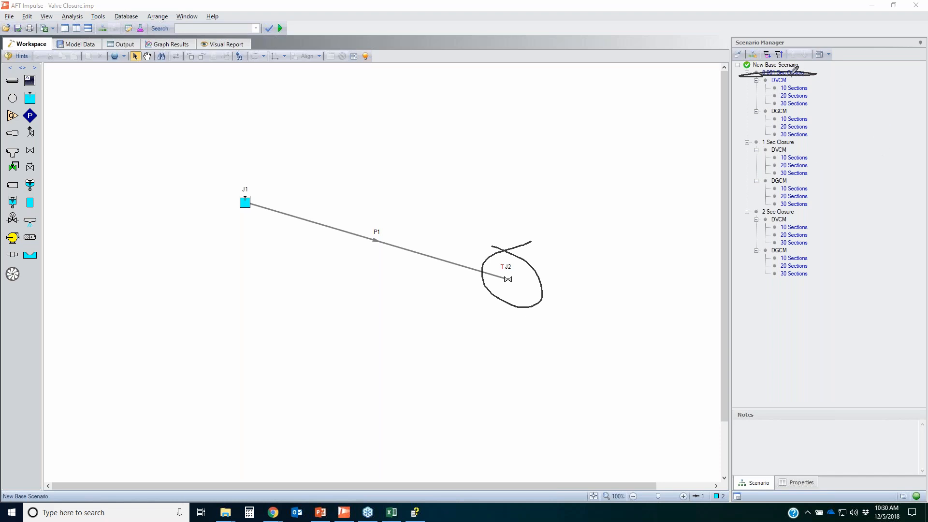
{"action": "left_click_drag", "start_coordinate": [763, 76], "coordinate": [792, 74]}
{"action": "mouse_move", "coordinate": [807, 89]}
{"action": "left_mouse_down"}
{"action": "mouse_move", "coordinate": [819, 81]}
{"action": "mouse_move", "coordinate": [821, 92]}
{"action": "left_mouse_up"}
{"action": "mouse_move", "coordinate": [788, 107]}
{"action": "left_mouse_down"}
{"action": "mouse_move", "coordinate": [774, 116]}
{"action": "mouse_move", "coordinate": [816, 114]}
{"action": "mouse_move", "coordinate": [814, 133]}
{"action": "left_mouse_up"}
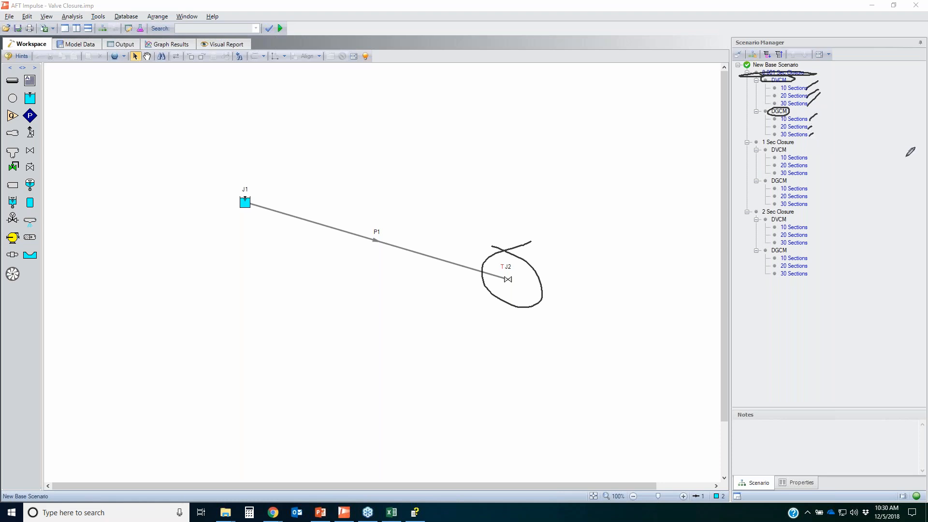
{"action": "key", "text": "Escape"}
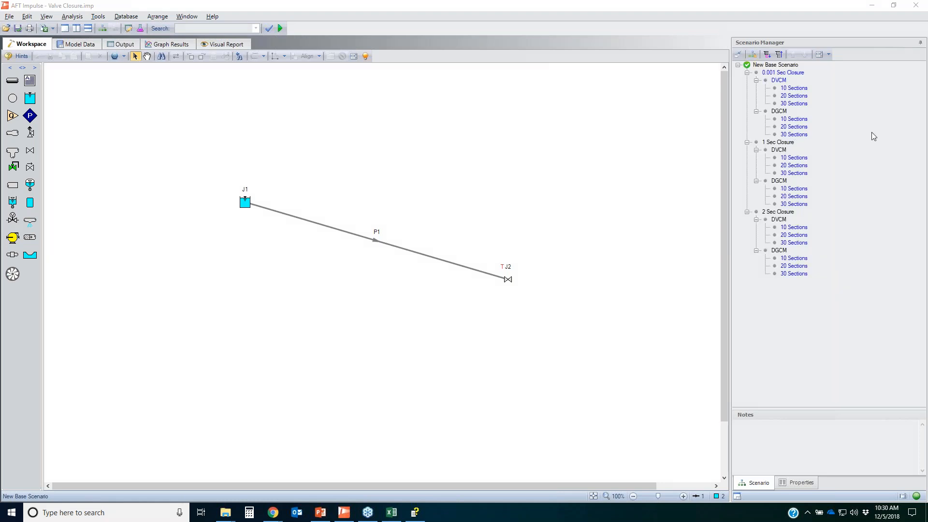
Load the DVCM scenario under 0.001 Sec Closure and review its child scenarios and the available scenario cloning options
{"action": "double_click", "coordinate": [781, 80]}
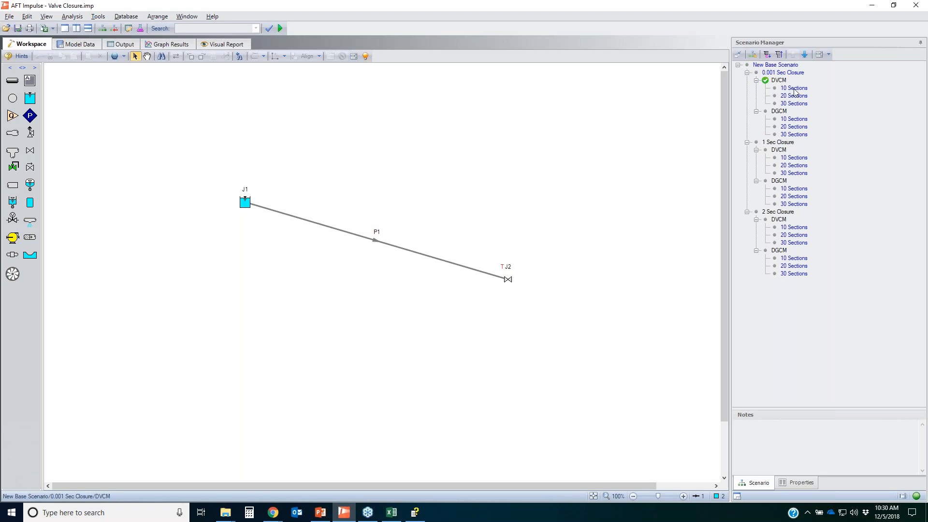
{"action": "left_click", "coordinate": [797, 90]}
{"action": "left_click", "coordinate": [795, 104]}
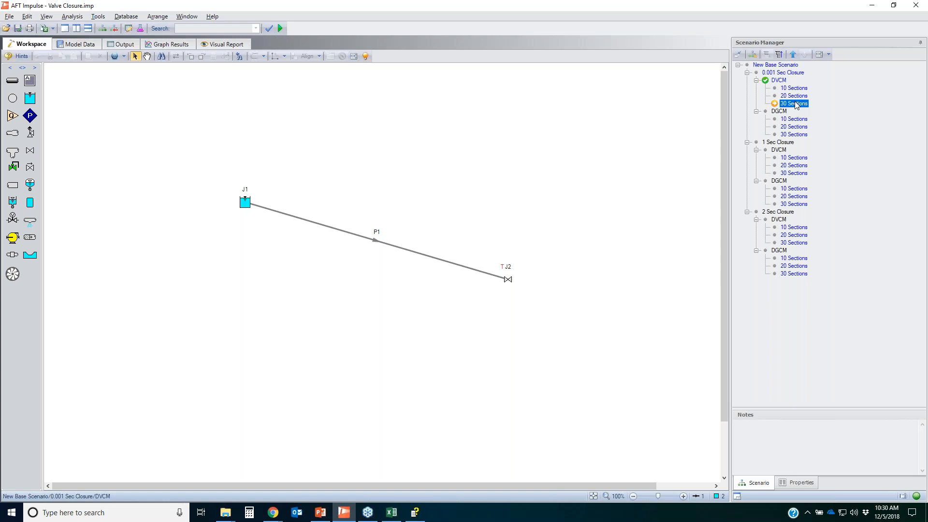
{"action": "right_click", "coordinate": [778, 82]}
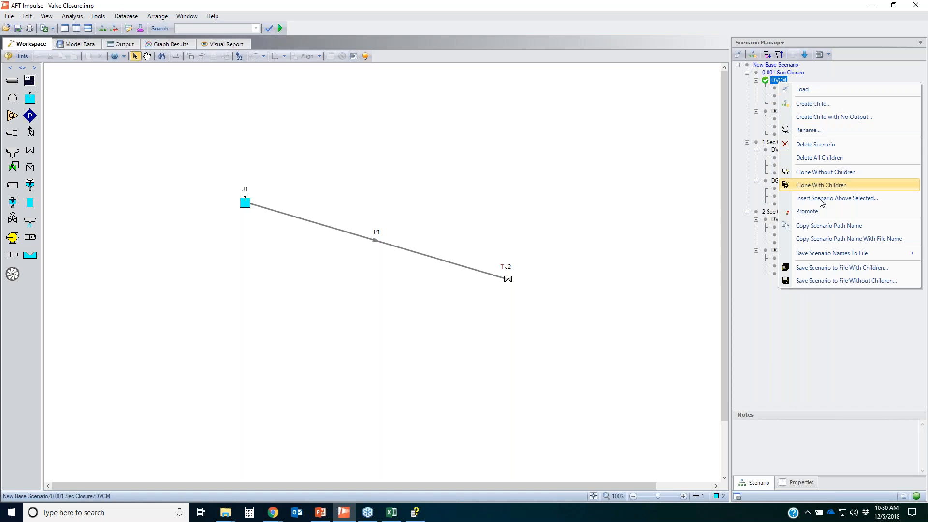
{"action": "left_click", "coordinate": [827, 318]}
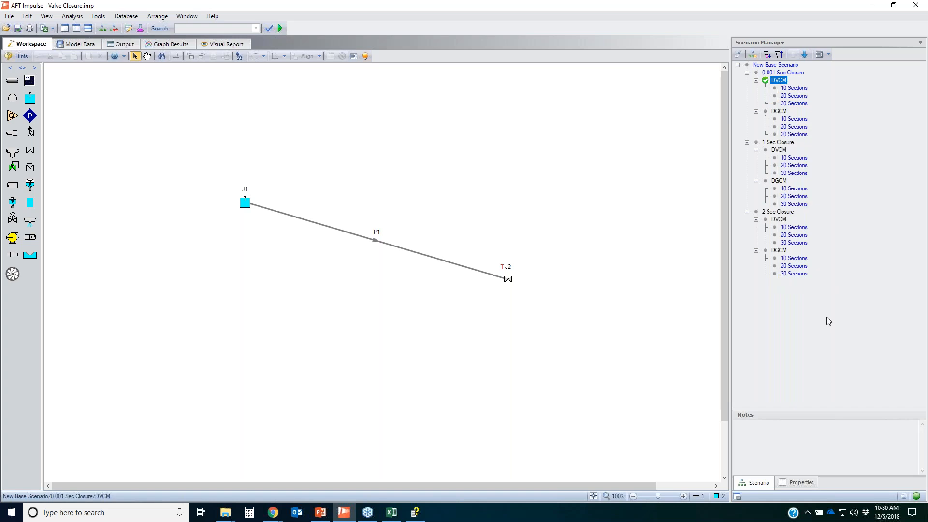
Load the DGCM scenario under 0.001 Sec Closure and review the transient cavitation model choices in Transient Control without changing them
{"action": "left_click", "coordinate": [782, 112]}
{"action": "double_click", "coordinate": [780, 113]}
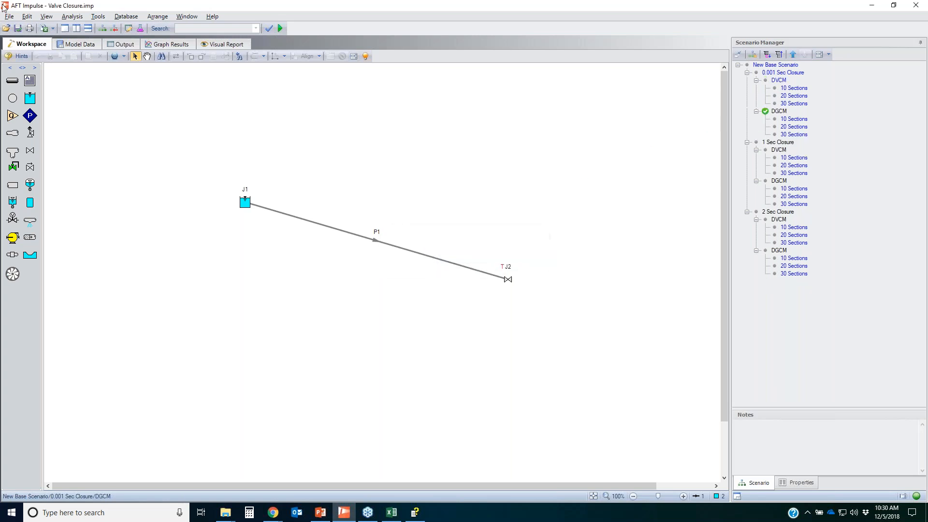
{"action": "left_click", "coordinate": [72, 16]}
{"action": "left_click", "coordinate": [85, 83]}
{"action": "left_click", "coordinate": [311, 264]}
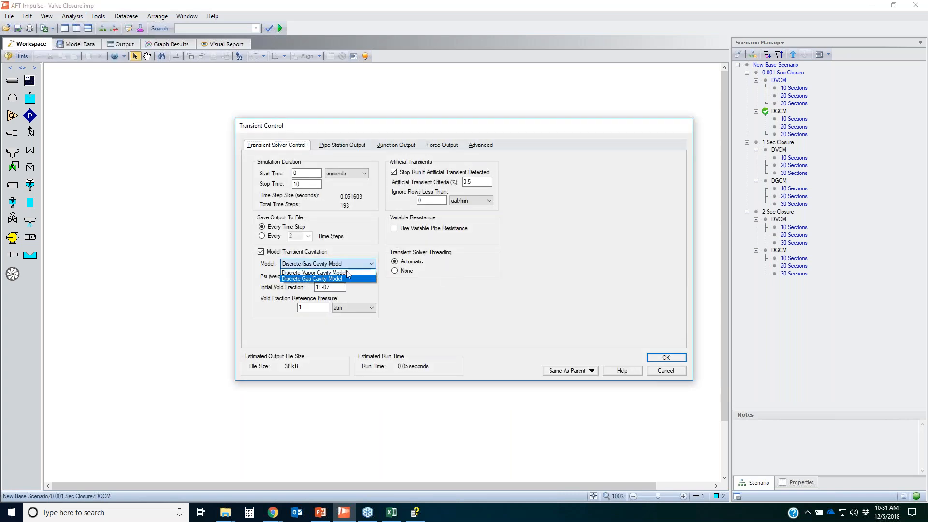
{"action": "left_click", "coordinate": [541, 283]}
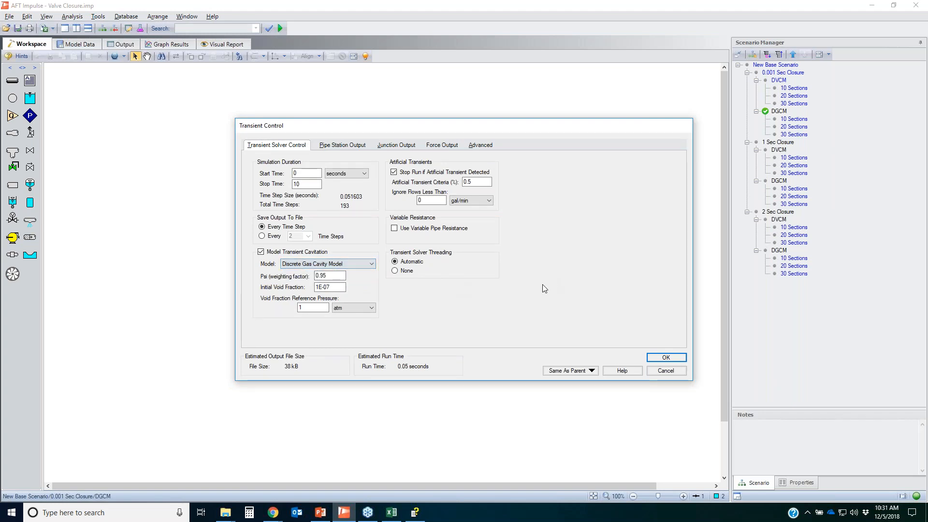
{"action": "left_click", "coordinate": [665, 371]}
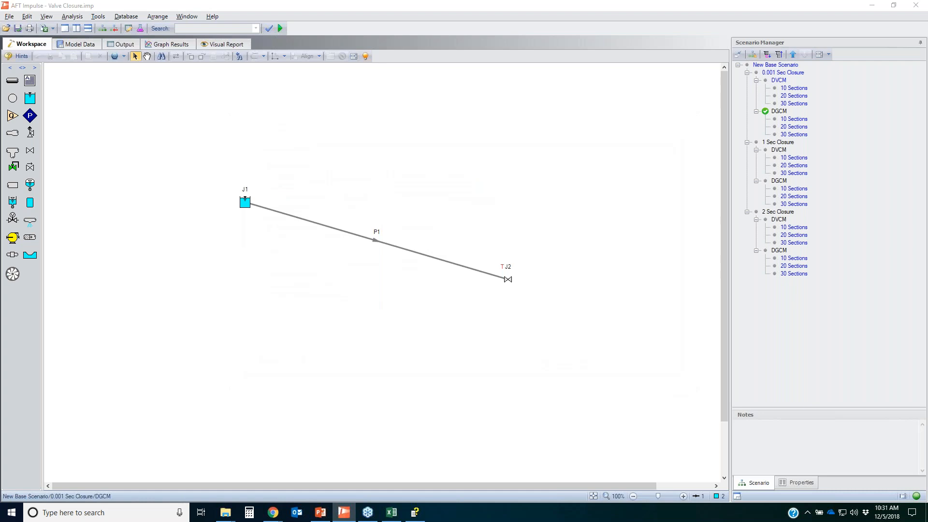
{"action": "mouse_move", "coordinate": [766, 119]}
{"action": "left_mouse_down"}
{"action": "mouse_move", "coordinate": [791, 117]}
{"action": "mouse_move", "coordinate": [770, 136]}
{"action": "mouse_move", "coordinate": [760, 113]}
{"action": "mouse_move", "coordinate": [772, 104]}
{"action": "left_mouse_up"}
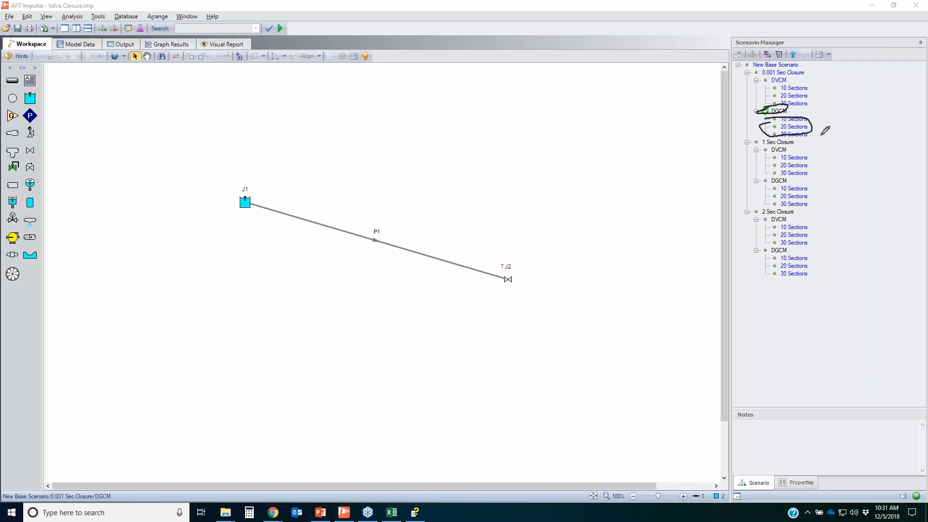
{"action": "mouse_move", "coordinate": [788, 107]}
{"action": "left_mouse_down"}
{"action": "mouse_move", "coordinate": [825, 105]}
{"action": "mouse_move", "coordinate": [813, 131]}
{"action": "mouse_move", "coordinate": [827, 132]}
{"action": "left_mouse_up"}
{"action": "key", "text": "Escape"}
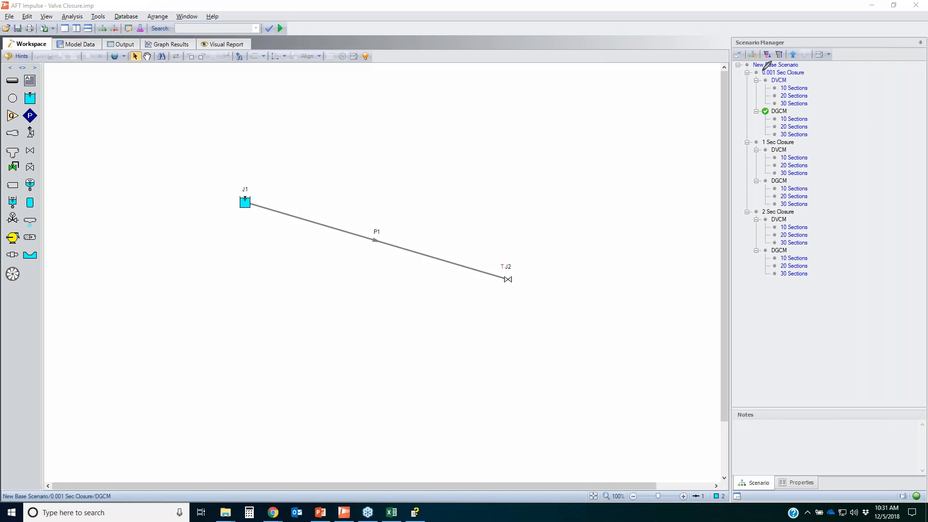
{"action": "mouse_move", "coordinate": [761, 72]}
{"action": "left_mouse_down"}
{"action": "mouse_move", "coordinate": [817, 73]}
{"action": "mouse_move", "coordinate": [760, 74]}
{"action": "mouse_move", "coordinate": [766, 69]}
{"action": "left_mouse_up"}
{"action": "mouse_move", "coordinate": [769, 77]}
{"action": "left_mouse_down"}
{"action": "mouse_move", "coordinate": [825, 96]}
{"action": "mouse_move", "coordinate": [749, 97]}
{"action": "mouse_move", "coordinate": [774, 85]}
{"action": "left_mouse_up"}
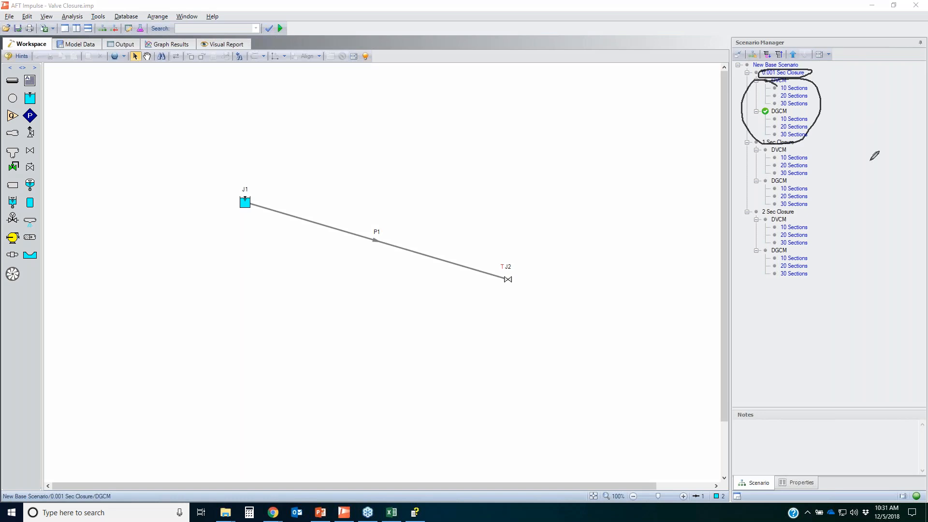
{"action": "key", "text": "e"}
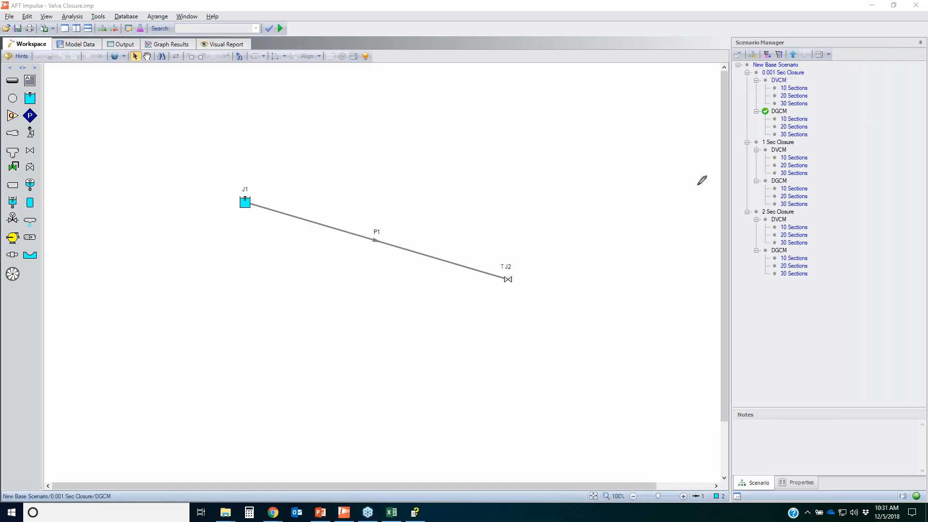
{"action": "mouse_move", "coordinate": [767, 131]}
{"action": "left_mouse_down"}
{"action": "mouse_move", "coordinate": [803, 140]}
{"action": "mouse_move", "coordinate": [766, 135]}
{"action": "mouse_move", "coordinate": [777, 135]}
{"action": "left_mouse_up"}
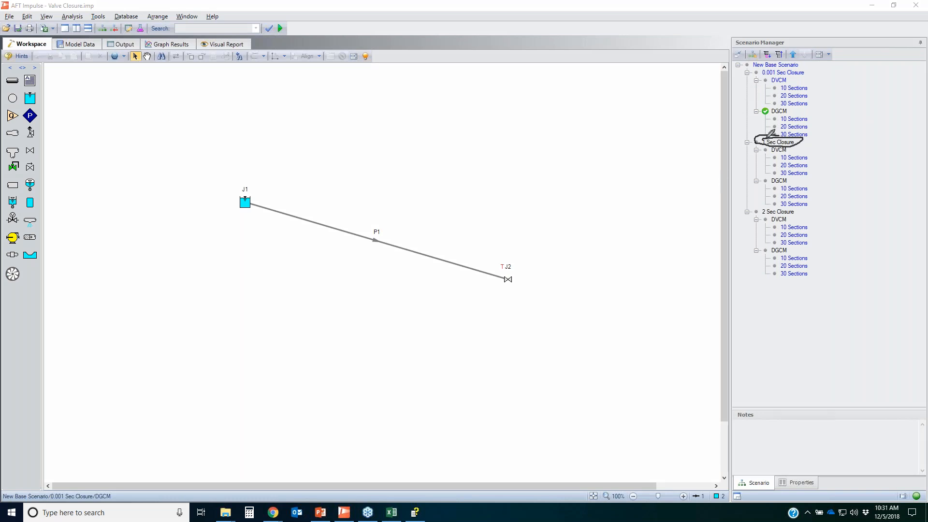
{"action": "left_click_drag", "start_coordinate": [538, 272], "coordinate": [518, 247]}
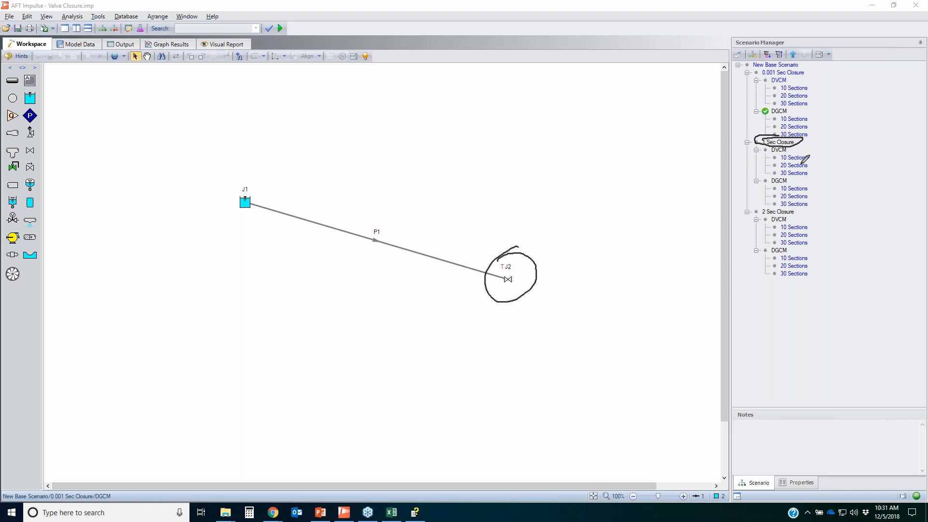
{"action": "mouse_move", "coordinate": [810, 150]}
{"action": "left_mouse_down"}
{"action": "mouse_move", "coordinate": [778, 147]}
{"action": "mouse_move", "coordinate": [769, 198]}
{"action": "mouse_move", "coordinate": [813, 182]}
{"action": "mouse_move", "coordinate": [808, 149]}
{"action": "left_mouse_up"}
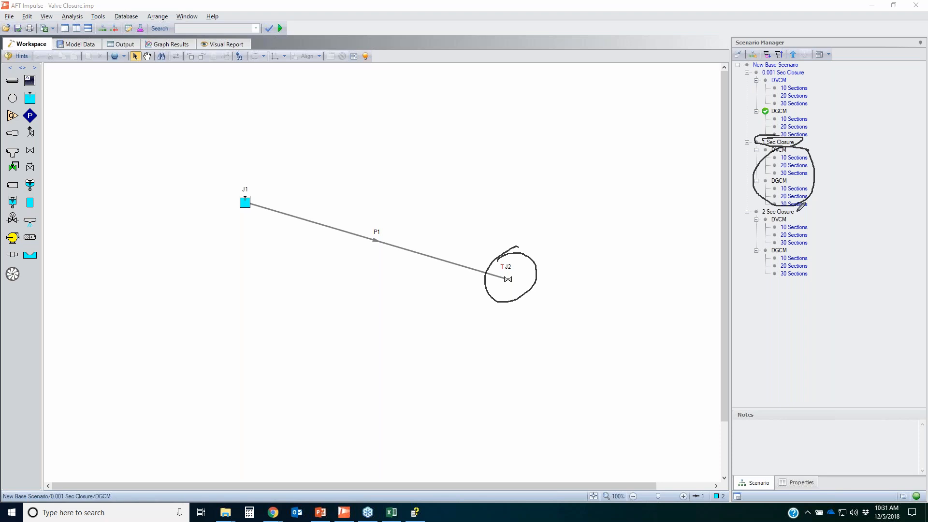
{"action": "left_click_drag", "start_coordinate": [764, 205], "coordinate": [806, 210]}
{"action": "key", "text": "Escape"}
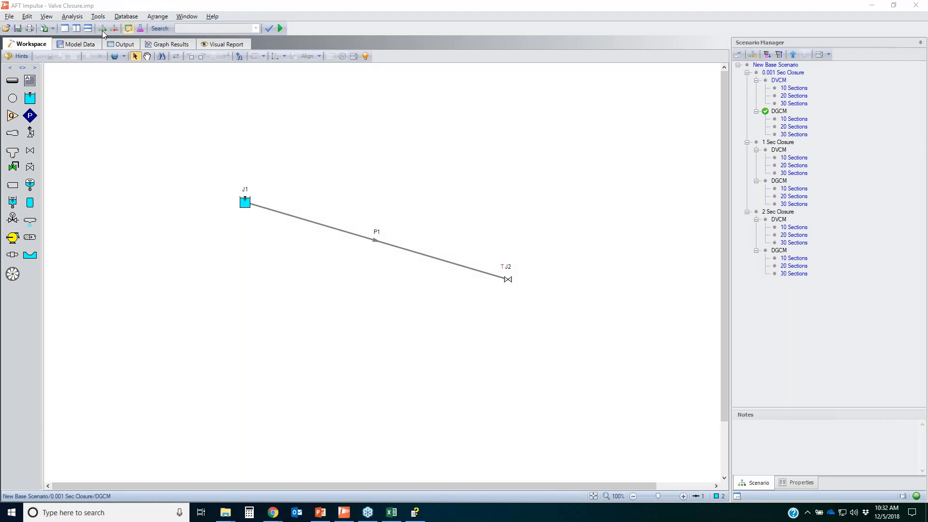
Select the 10, 20 and 30 Sections scenarios of DVCM and DGCM under 0.001 Sec Closure for a batch run, and cancel without running
{"action": "left_click", "coordinate": [11, 18]}
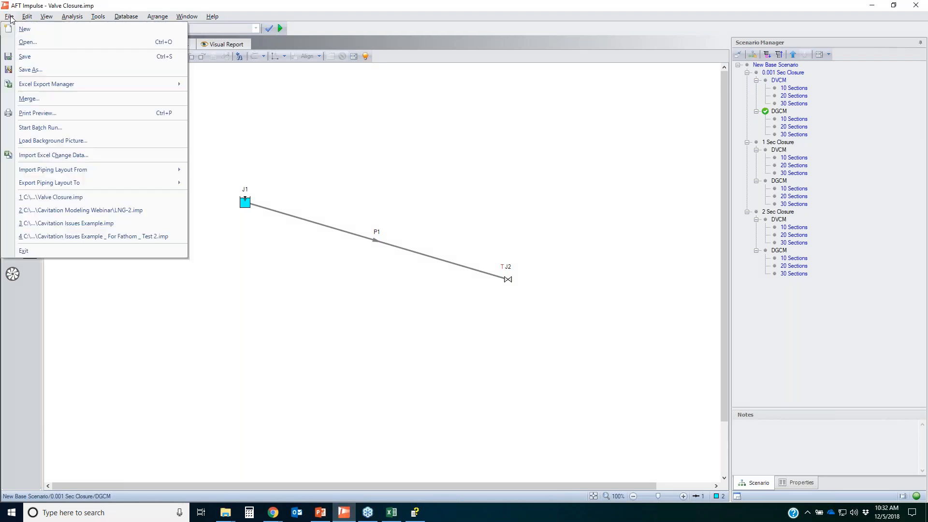
{"action": "left_click", "coordinate": [40, 129]}
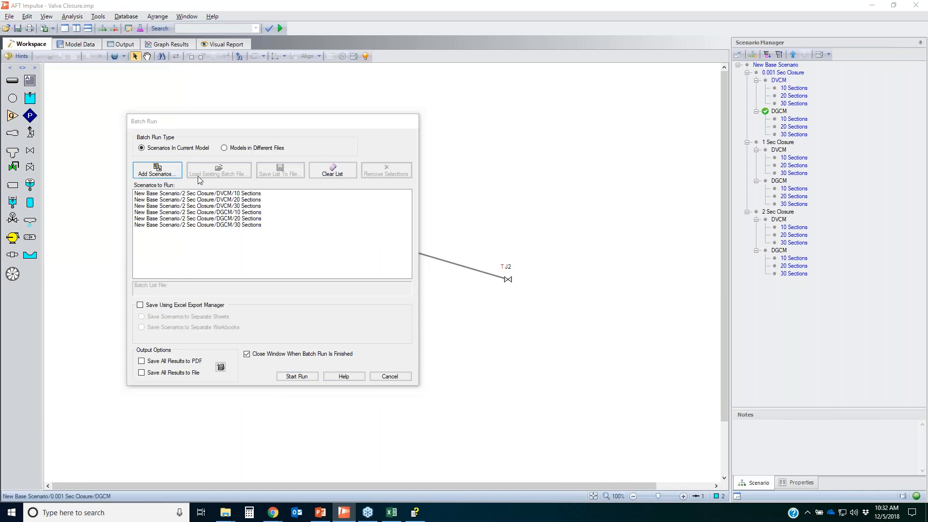
{"action": "left_click", "coordinate": [178, 210]}
{"action": "left_click", "coordinate": [178, 219]}
{"action": "left_click", "coordinate": [178, 229]}
{"action": "left_click", "coordinate": [178, 256]}
{"action": "left_click", "coordinate": [178, 264]}
{"action": "left_click_drag", "start_coordinate": [381, 206], "coordinate": [368, 345]}
{"action": "left_click", "coordinate": [368, 343]}
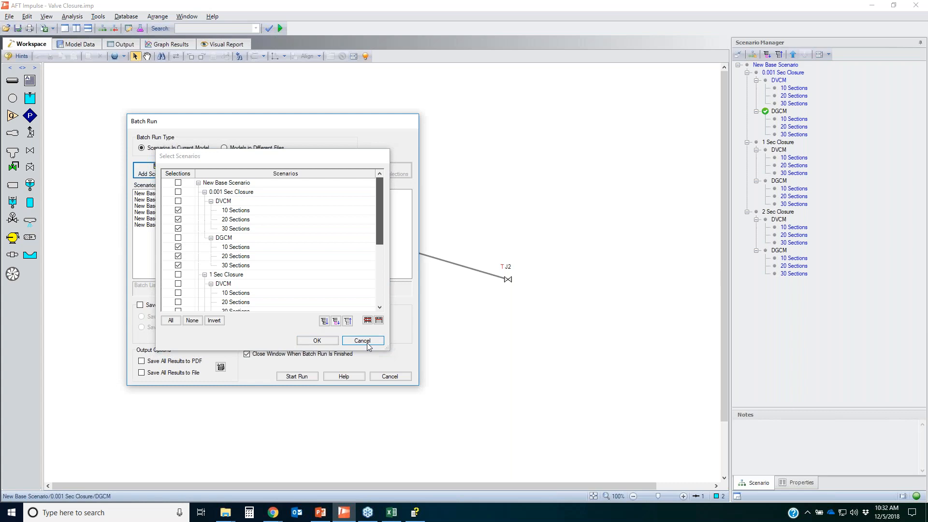
{"action": "left_click", "coordinate": [389, 376]}
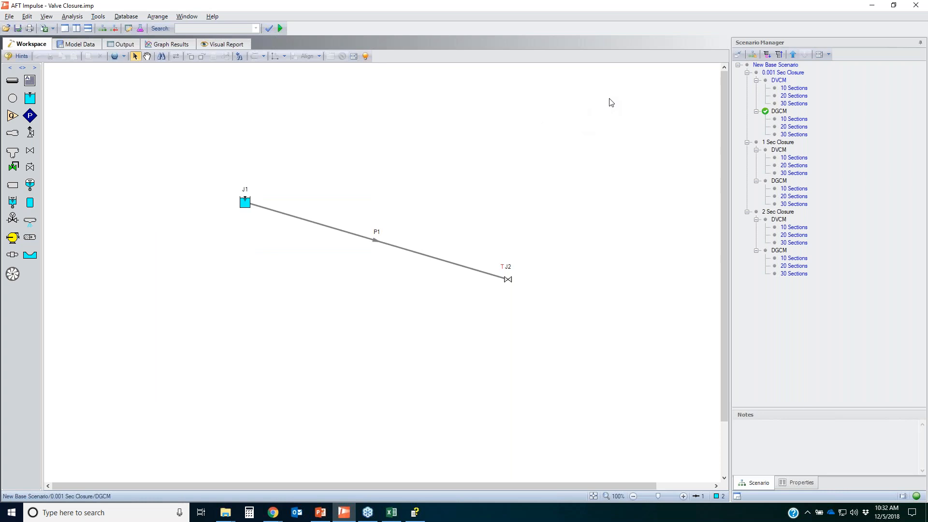
Load the 10 Sections scenario under 0.001 Sec Closure/DVCM and review the transient closure data of valve J2
{"action": "double_click", "coordinate": [801, 89]}
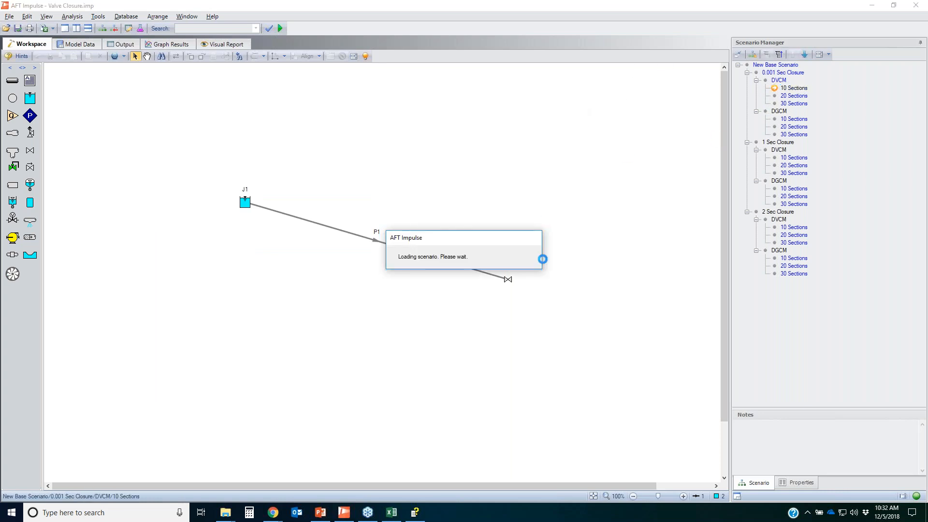
{"action": "left_click", "coordinate": [508, 280]}
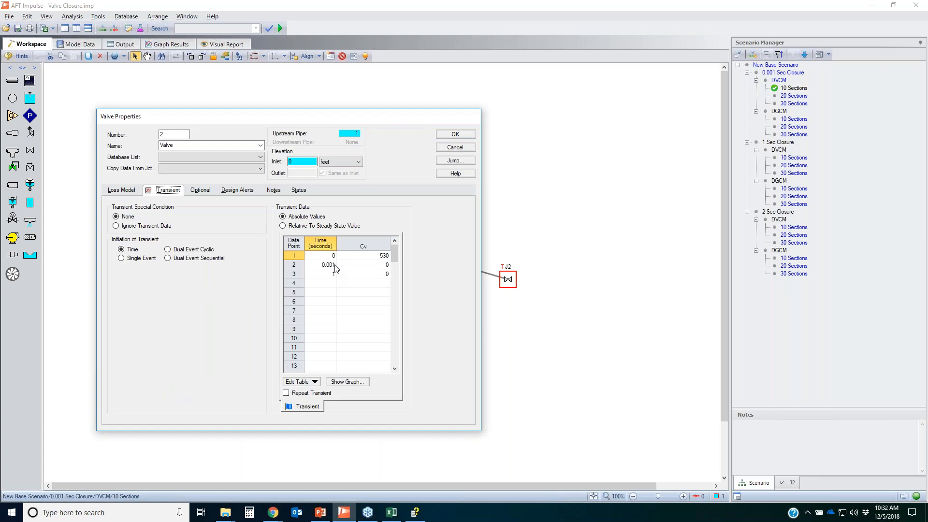
{"action": "left_click", "coordinate": [454, 147]}
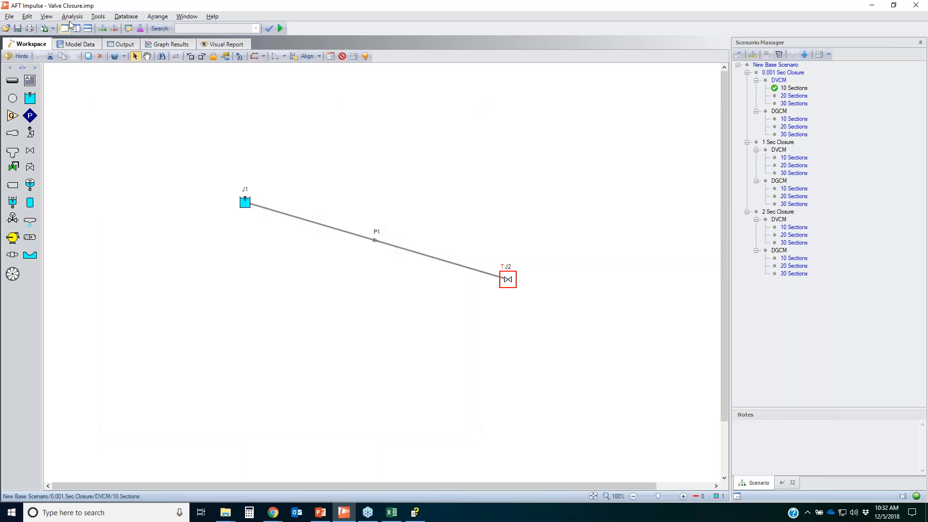
Check the cavitation model in Transient Control and the pipe sectioning settings, leaving both without changes
{"action": "left_click", "coordinate": [72, 17]}
{"action": "left_click", "coordinate": [94, 80]}
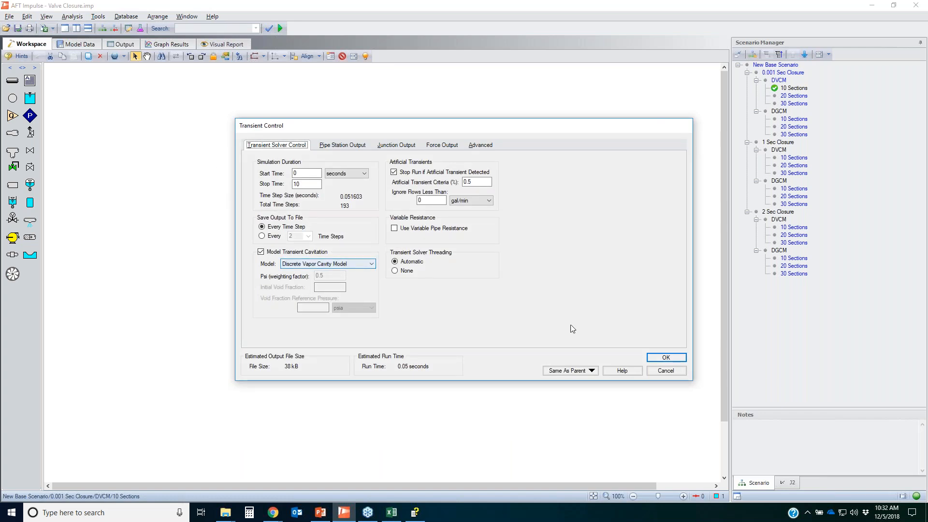
{"action": "left_click", "coordinate": [661, 369]}
{"action": "left_click", "coordinate": [75, 16]}
{"action": "left_click", "coordinate": [91, 70]}
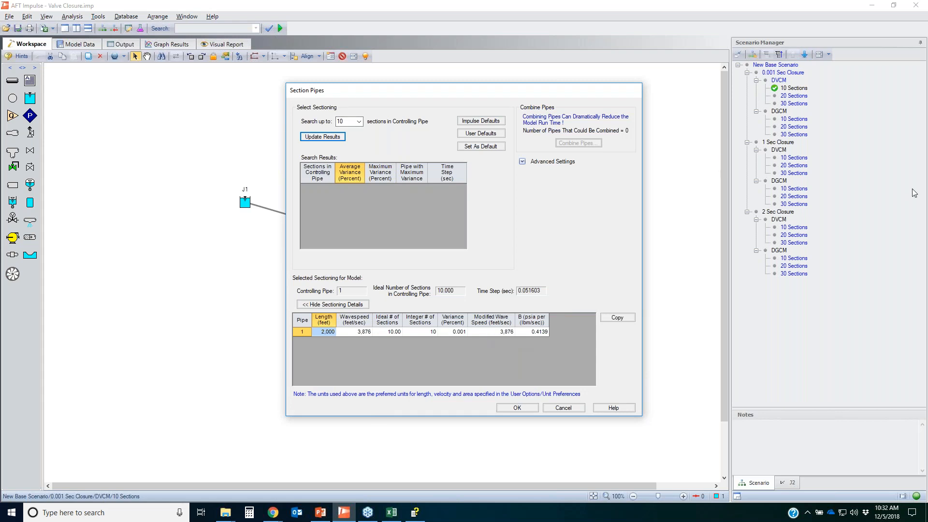
{"action": "left_click", "coordinate": [564, 408]}
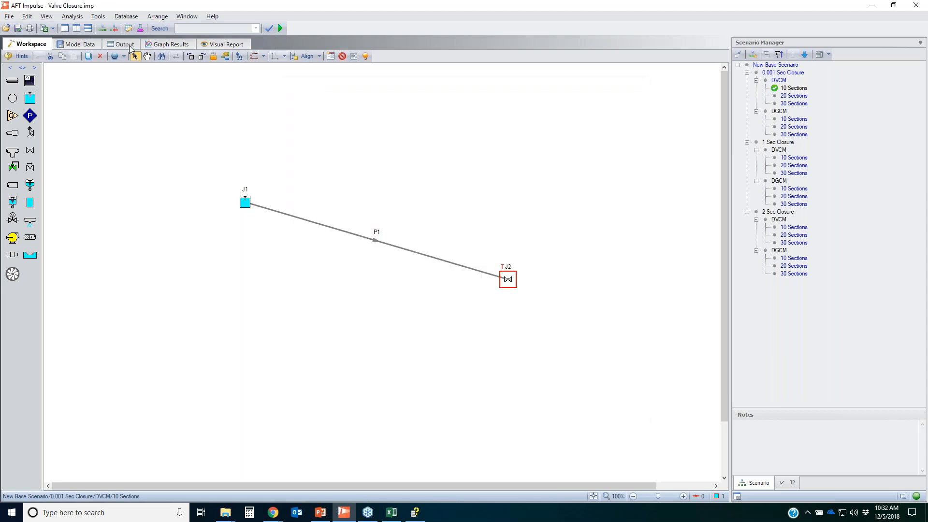
Show the loaded scenario's output, enlarge it to 156% and examine the warnings
{"action": "left_click", "coordinate": [125, 44]}
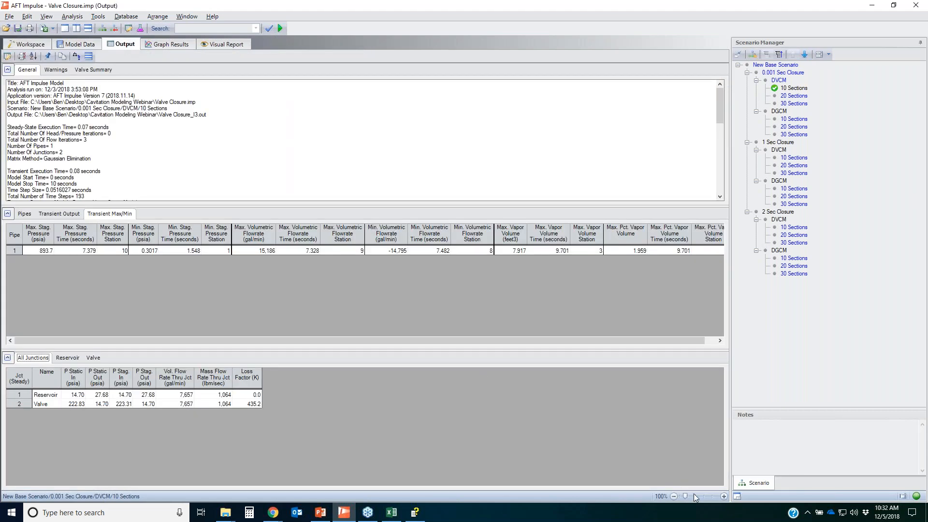
{"action": "left_click", "coordinate": [694, 495]}
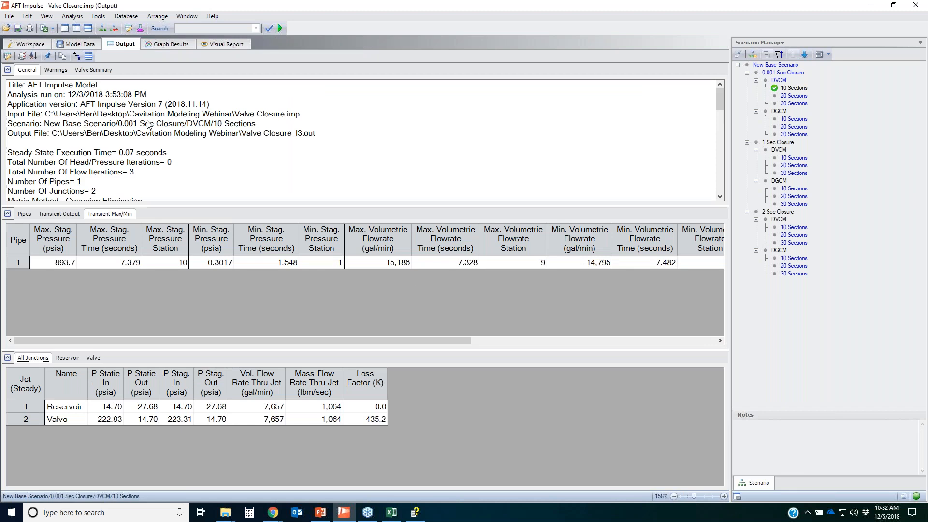
{"action": "left_click", "coordinate": [50, 71]}
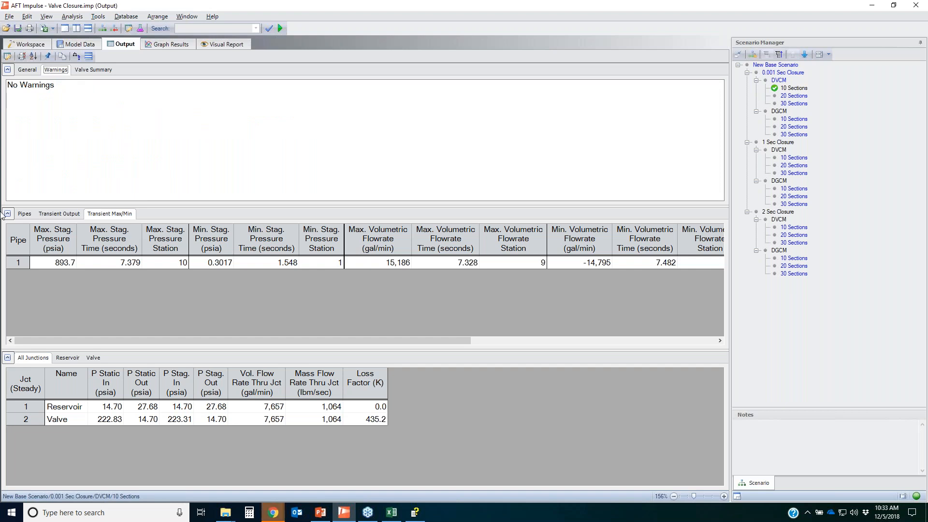
Close the Salesforce pop-up window of the Chrome browser
{"action": "left_click", "coordinate": [273, 512]}
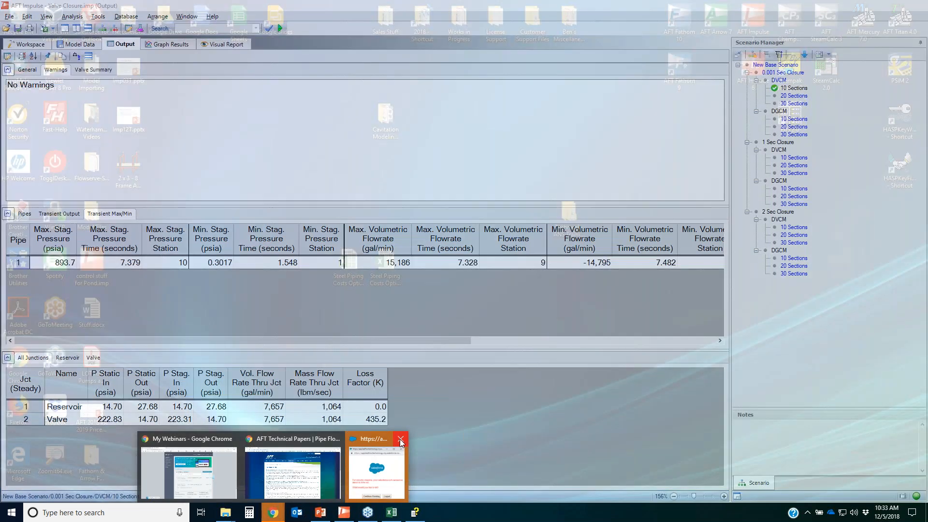
{"action": "left_click", "coordinate": [400, 440]}
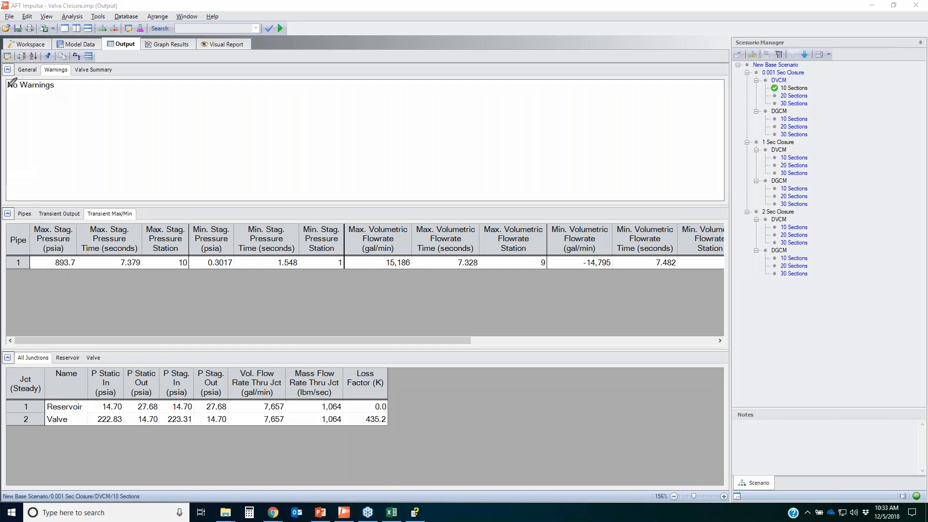
{"action": "mouse_move", "coordinate": [74, 69]}
{"action": "left_mouse_down"}
{"action": "mouse_move", "coordinate": [68, 143]}
{"action": "mouse_move", "coordinate": [9, 83]}
{"action": "mouse_move", "coordinate": [64, 91]}
{"action": "left_mouse_up"}
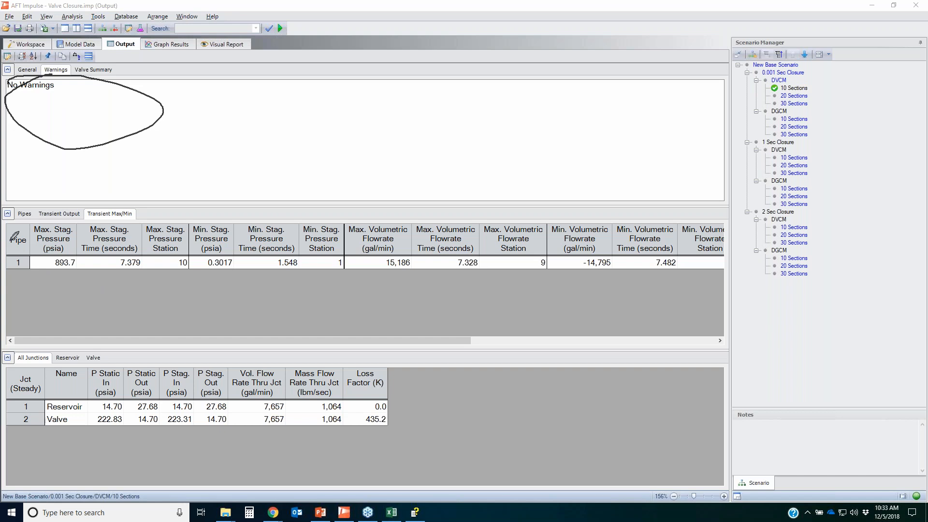
Examine the pipe's maximum stagnation pressure, the time it occurs and the maximum vapor volume in the Transient Max/Min results
{"action": "mouse_move", "coordinate": [45, 231]}
{"action": "left_mouse_down"}
{"action": "mouse_move", "coordinate": [136, 224]}
{"action": "mouse_move", "coordinate": [82, 286]}
{"action": "mouse_move", "coordinate": [33, 230]}
{"action": "mouse_move", "coordinate": [71, 219]}
{"action": "left_mouse_up"}
{"action": "mouse_move", "coordinate": [31, 255]}
{"action": "left_mouse_down"}
{"action": "mouse_move", "coordinate": [82, 261]}
{"action": "mouse_move", "coordinate": [89, 248]}
{"action": "left_mouse_up"}
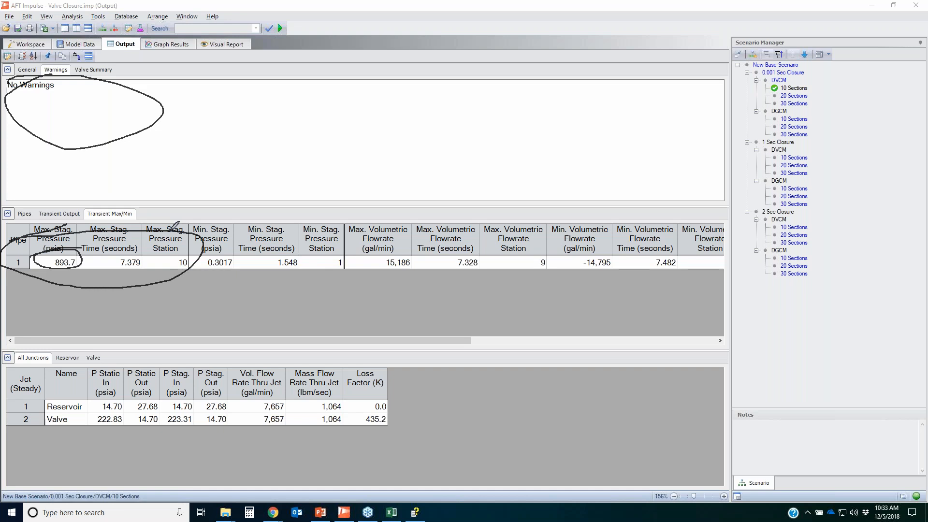
{"action": "mouse_move", "coordinate": [110, 252]}
{"action": "left_mouse_down"}
{"action": "mouse_move", "coordinate": [103, 261]}
{"action": "mouse_move", "coordinate": [127, 247]}
{"action": "left_mouse_up"}
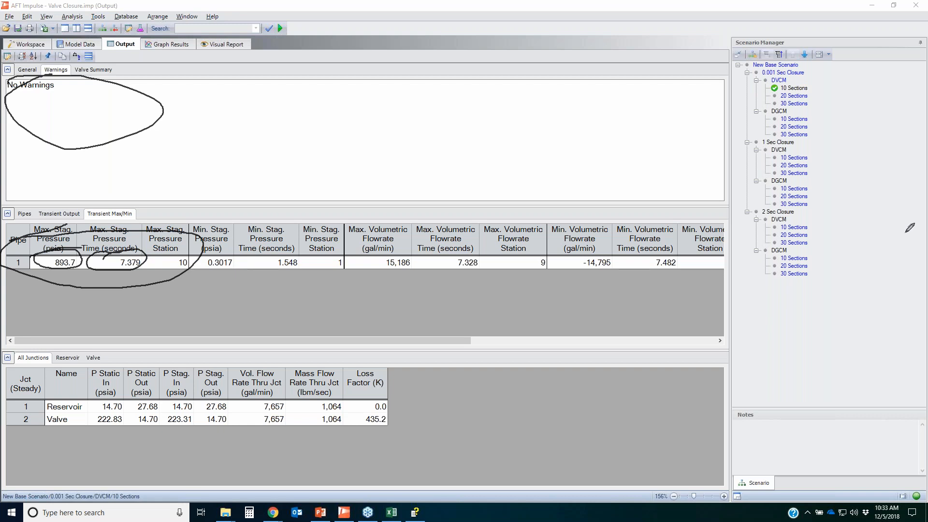
{"action": "key", "text": "Escape"}
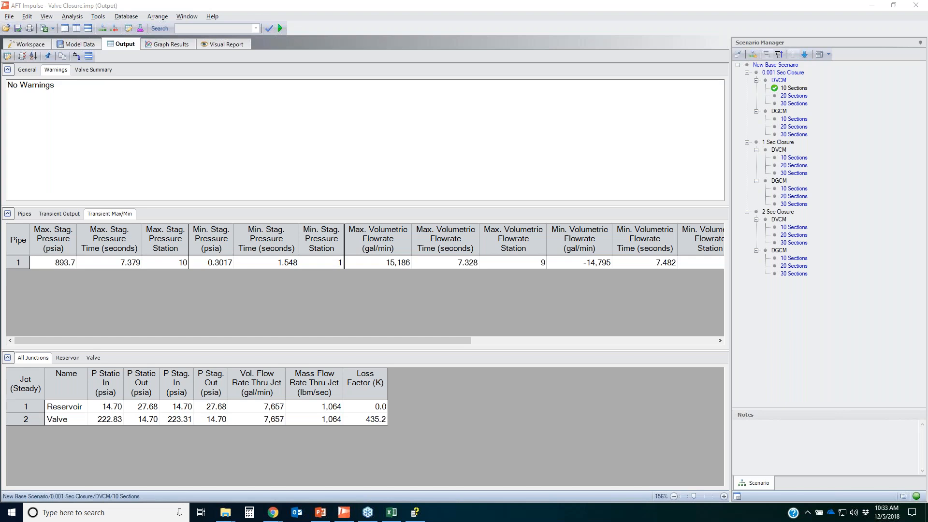
{"action": "left_click_drag", "start_coordinate": [396, 340], "coordinate": [711, 309]}
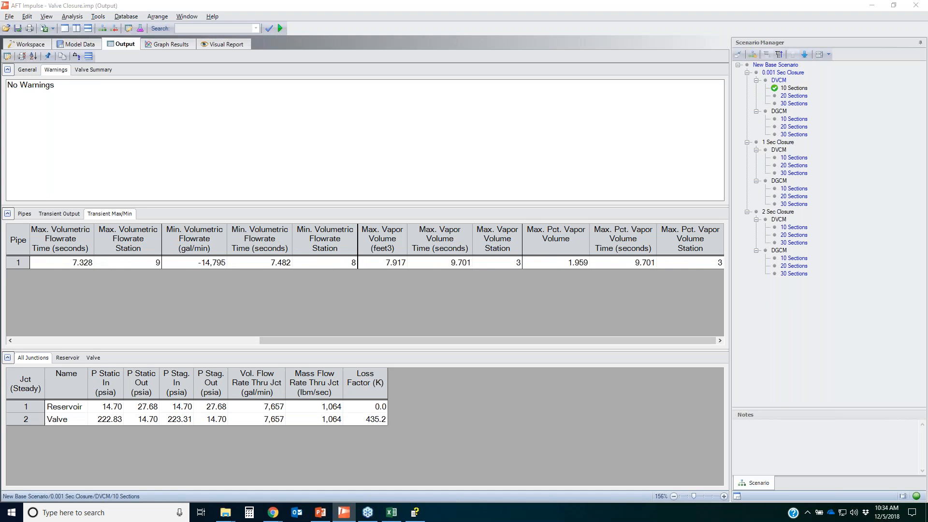
{"action": "mouse_move", "coordinate": [360, 227]}
{"action": "left_mouse_down"}
{"action": "mouse_move", "coordinate": [410, 225]}
{"action": "mouse_move", "coordinate": [384, 269]}
{"action": "mouse_move", "coordinate": [358, 218]}
{"action": "mouse_move", "coordinate": [385, 220]}
{"action": "left_mouse_up"}
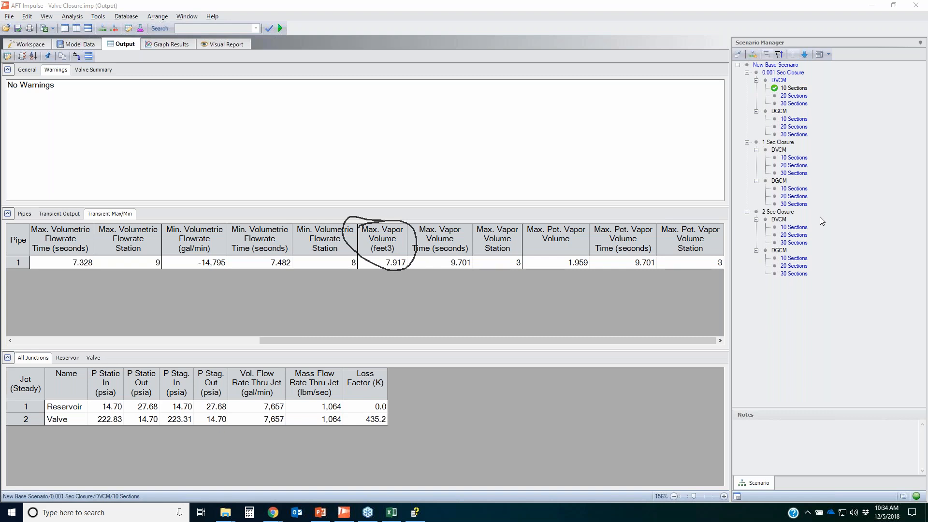
Choose the outlet station of pipe 1 for a transient pipe graph in Graph Results
{"action": "left_click", "coordinate": [168, 45]}
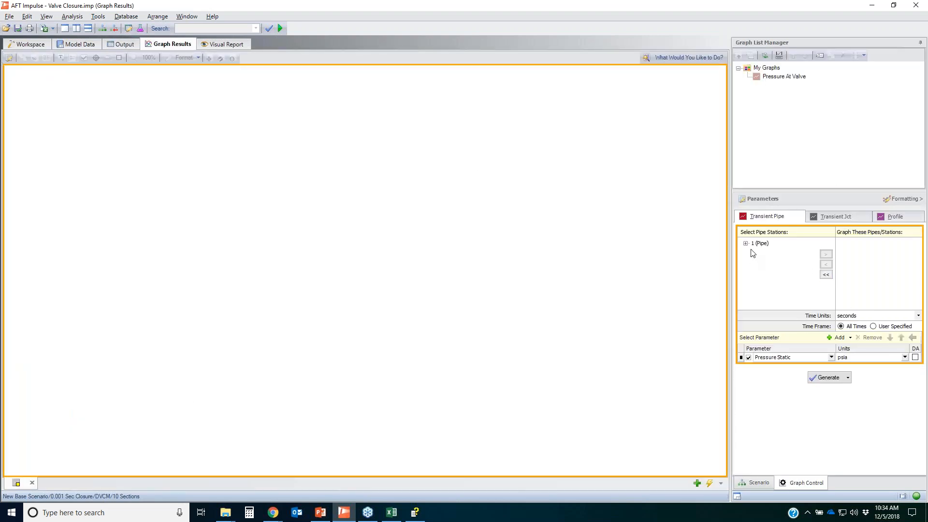
{"action": "left_click", "coordinate": [746, 244]}
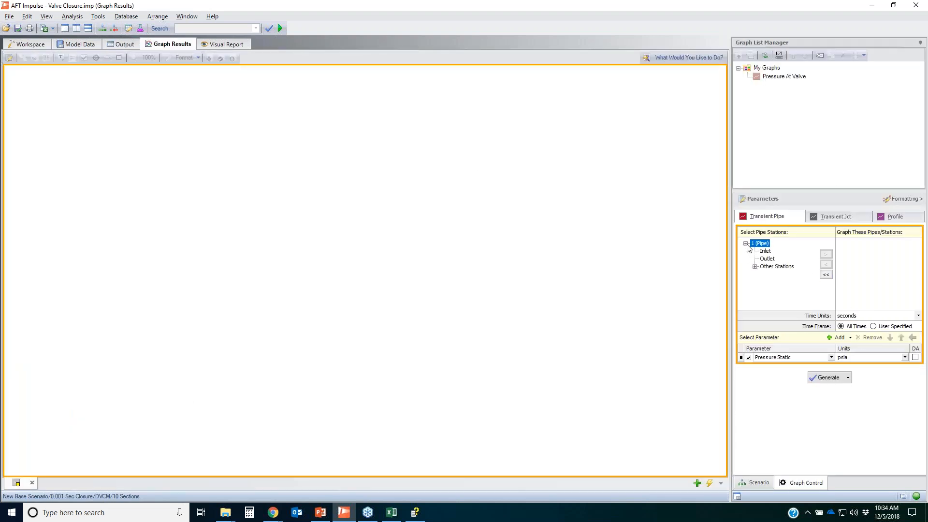
{"action": "double_click", "coordinate": [767, 259]}
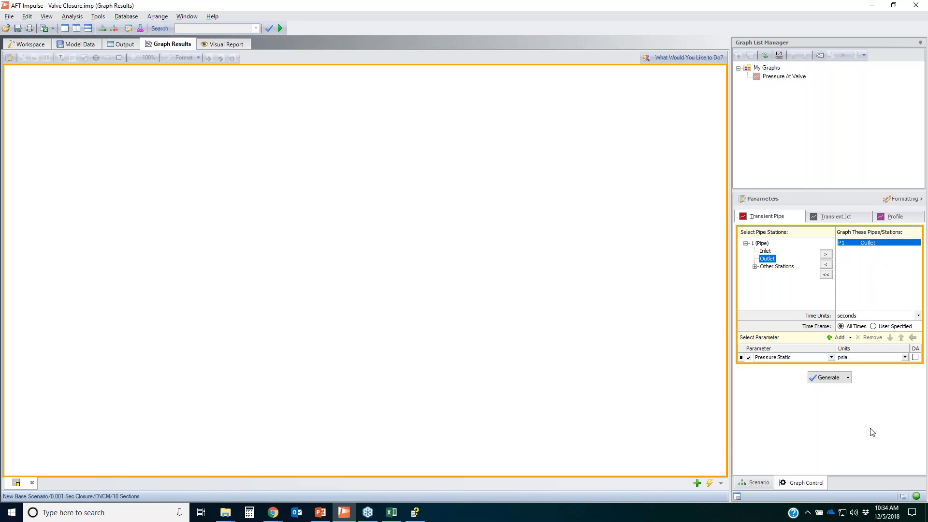
Add Vapor Volume as a second graph parameter alongside Pressure Static and generate the stacked graph
{"action": "left_click", "coordinate": [838, 337]}
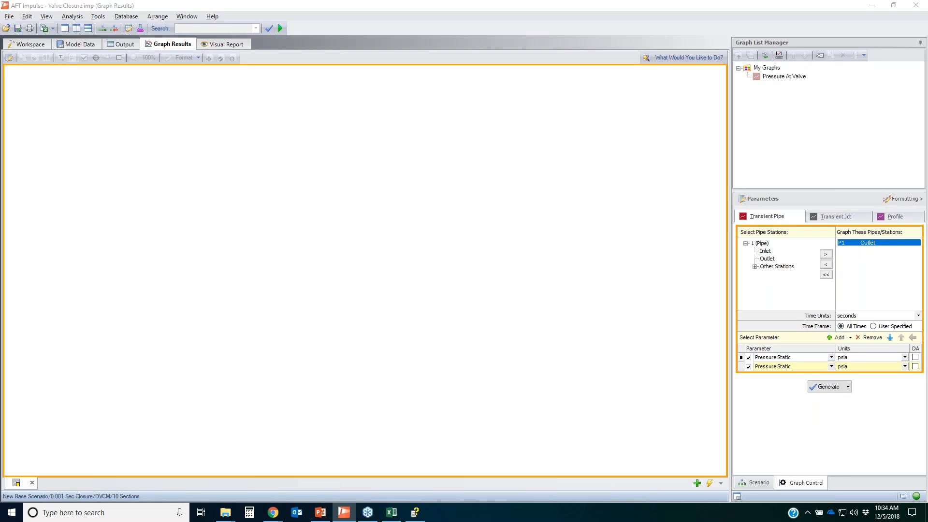
{"action": "mouse_move", "coordinate": [741, 368]}
{"action": "left_mouse_down"}
{"action": "mouse_move", "coordinate": [792, 357]}
{"action": "mouse_move", "coordinate": [782, 351]}
{"action": "left_mouse_up"}
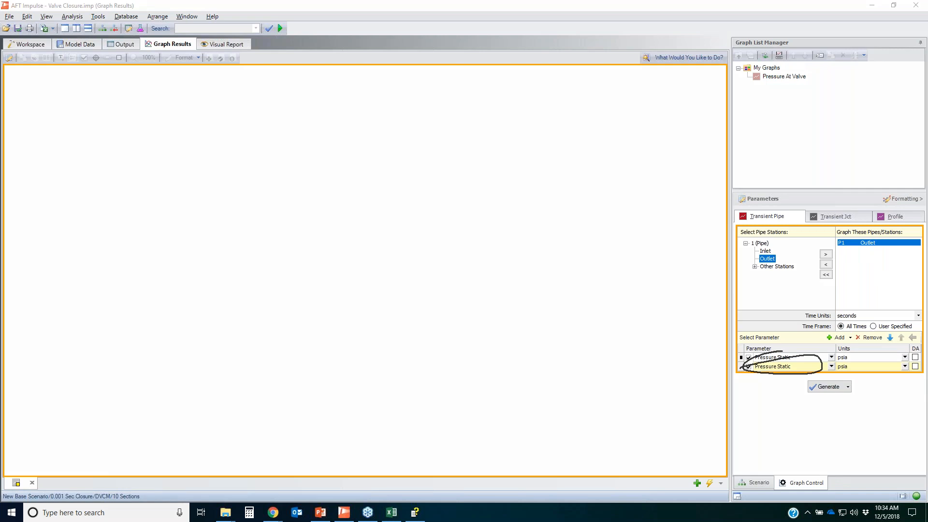
{"action": "key", "text": "e"}
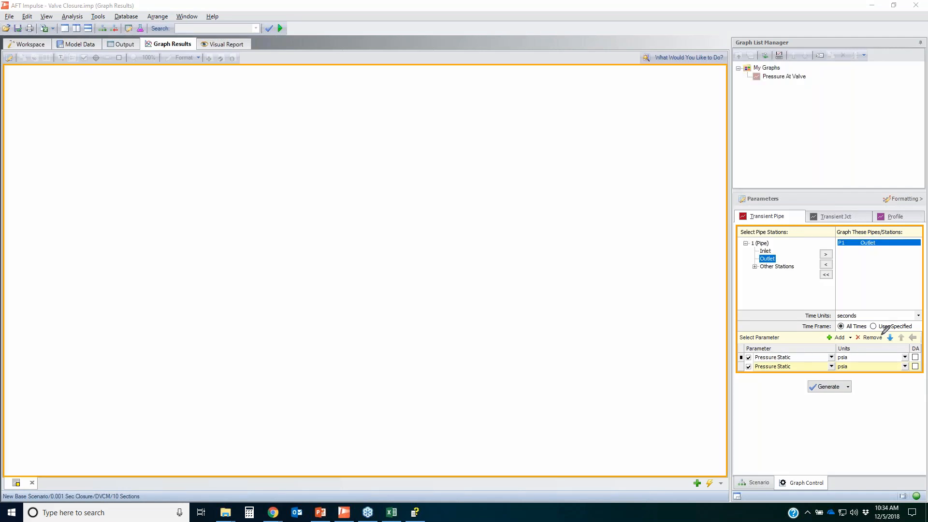
{"action": "left_click", "coordinate": [831, 366]}
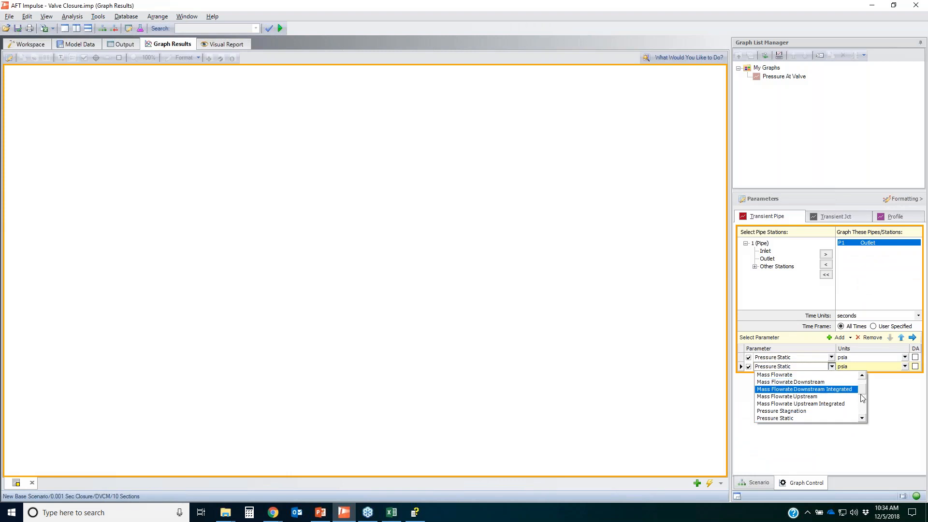
{"action": "scroll", "coordinate": [864, 398], "scroll_direction": "down", "scroll_amount": 5}
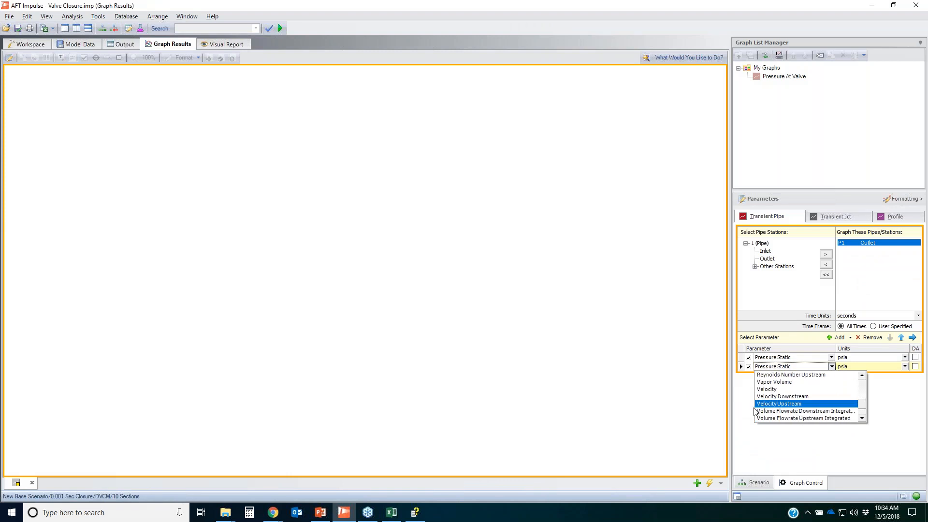
{"action": "left_click", "coordinate": [779, 383]}
{"action": "left_click", "coordinate": [831, 386]}
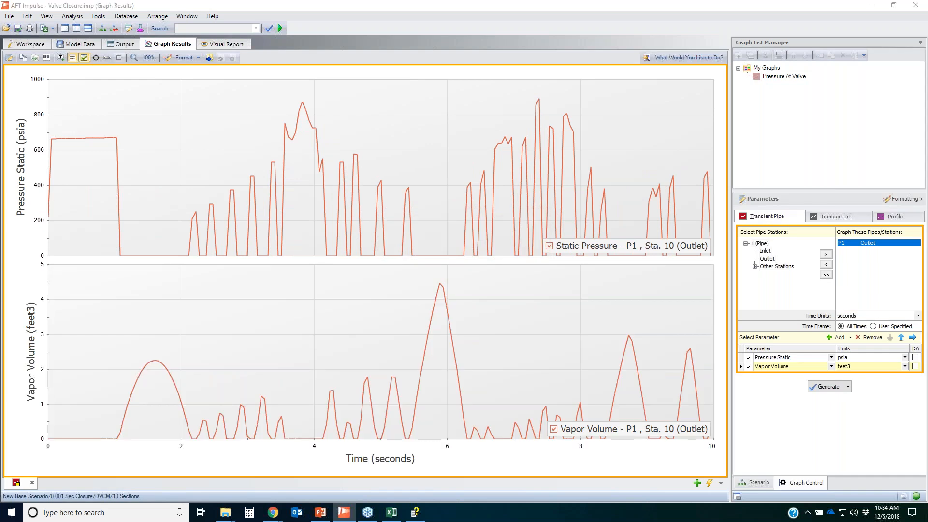
Compare the outlet's static pressure with its vapor volume over time, from the initial pressure rise through the cavity collapses around 4 seconds
{"action": "left_click_drag", "start_coordinate": [48, 143], "coordinate": [53, 137]}
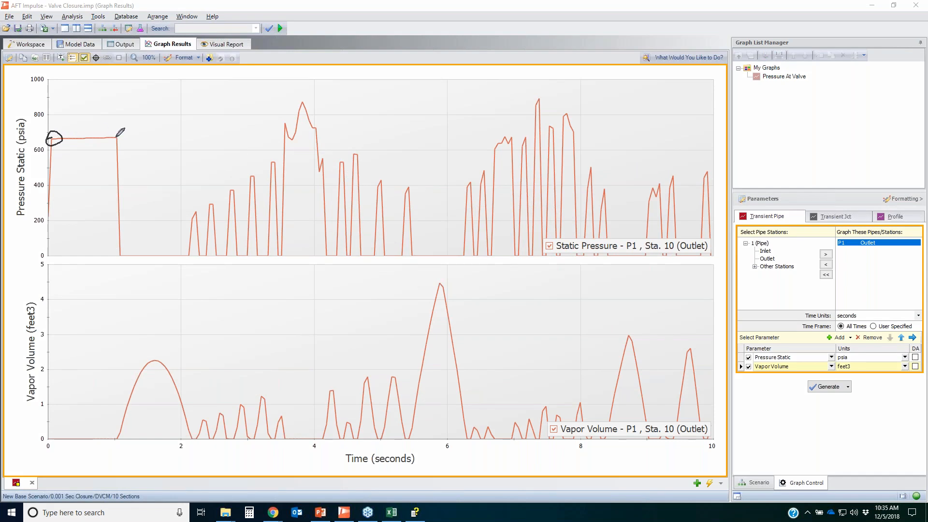
{"action": "left_click_drag", "start_coordinate": [116, 138], "coordinate": [118, 254]}
{"action": "mouse_move", "coordinate": [27, 295]}
{"action": "left_mouse_down"}
{"action": "mouse_move", "coordinate": [55, 334]}
{"action": "mouse_move", "coordinate": [49, 414]}
{"action": "mouse_move", "coordinate": [60, 272]}
{"action": "mouse_move", "coordinate": [64, 292]}
{"action": "left_mouse_up"}
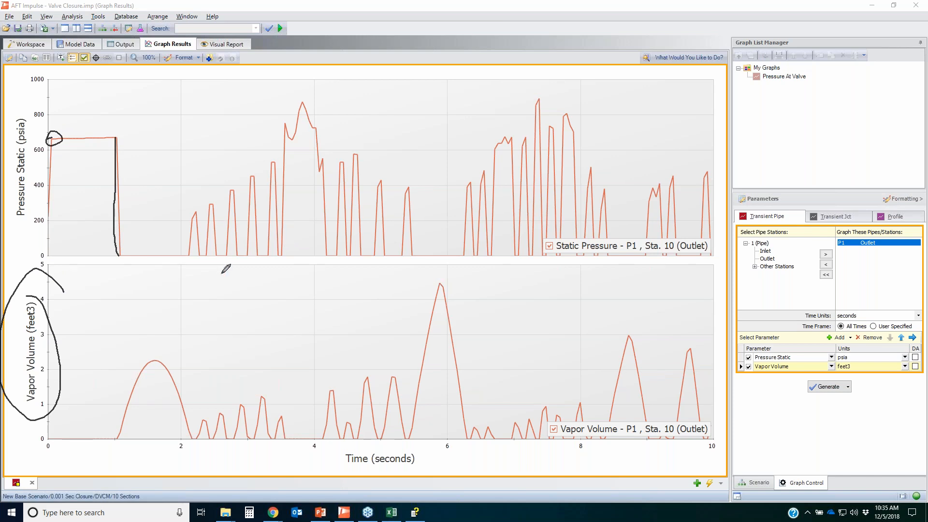
{"action": "left_click_drag", "start_coordinate": [116, 256], "coordinate": [196, 258]}
{"action": "mouse_move", "coordinate": [116, 436]}
{"action": "left_mouse_down"}
{"action": "mouse_move", "coordinate": [145, 365]}
{"action": "mouse_move", "coordinate": [160, 358]}
{"action": "mouse_move", "coordinate": [196, 440]}
{"action": "left_mouse_up"}
{"action": "mouse_move", "coordinate": [190, 213]}
{"action": "left_mouse_down"}
{"action": "mouse_move", "coordinate": [203, 221]}
{"action": "mouse_move", "coordinate": [196, 257]}
{"action": "mouse_move", "coordinate": [193, 214]}
{"action": "left_mouse_up"}
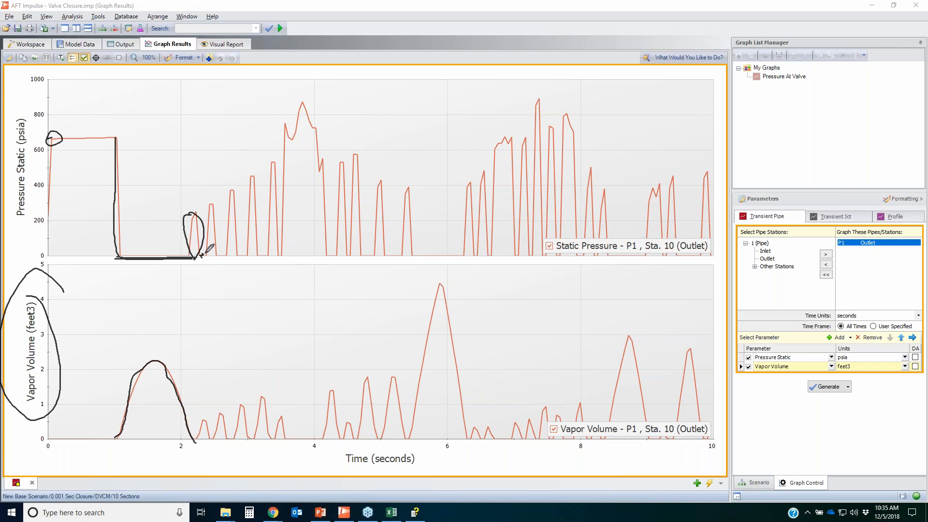
{"action": "mouse_move", "coordinate": [198, 437]}
{"action": "left_mouse_down"}
{"action": "mouse_move", "coordinate": [198, 424]}
{"action": "mouse_move", "coordinate": [211, 422]}
{"action": "mouse_move", "coordinate": [189, 436]}
{"action": "mouse_move", "coordinate": [211, 439]}
{"action": "left_mouse_up"}
{"action": "mouse_move", "coordinate": [208, 199]}
{"action": "left_mouse_down"}
{"action": "mouse_move", "coordinate": [215, 211]}
{"action": "mouse_move", "coordinate": [227, 201]}
{"action": "left_mouse_up"}
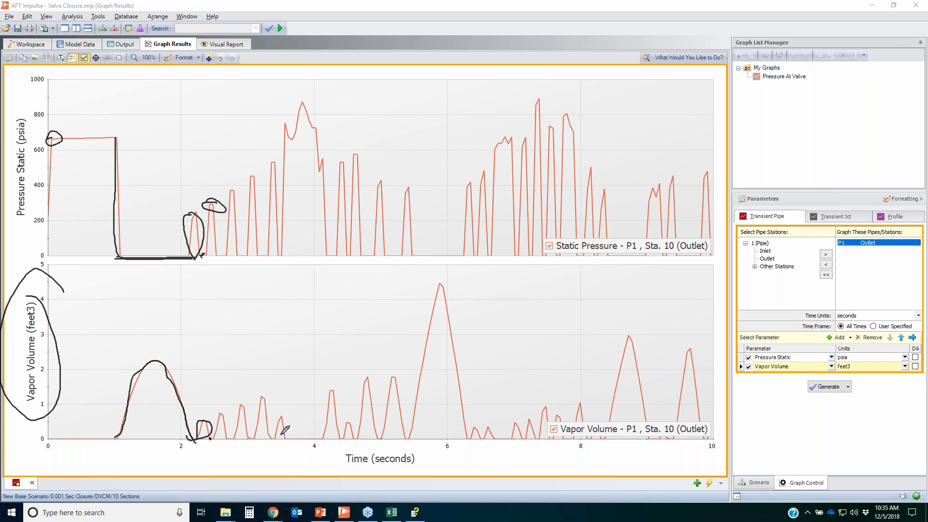
{"action": "mouse_move", "coordinate": [281, 435]}
{"action": "left_mouse_down"}
{"action": "mouse_move", "coordinate": [334, 434]}
{"action": "mouse_move", "coordinate": [283, 442]}
{"action": "mouse_move", "coordinate": [280, 434]}
{"action": "left_mouse_up"}
{"action": "left_click_drag", "start_coordinate": [267, 101], "coordinate": [345, 110]}
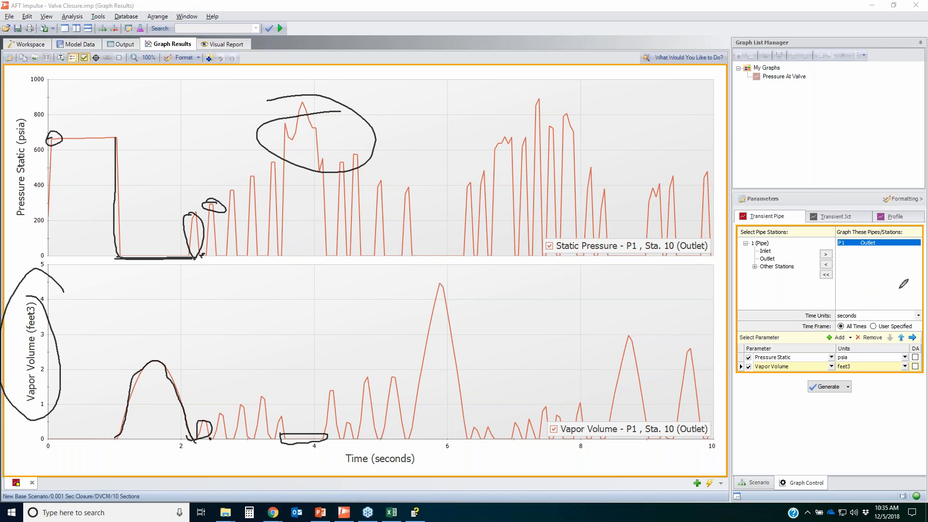
Clear the markings and examine the static pressure peak near 4 seconds against the whole vapor volume curve
{"action": "right_click", "coordinate": [872, 239]}
{"action": "left_click_drag", "start_coordinate": [248, 116], "coordinate": [319, 104]}
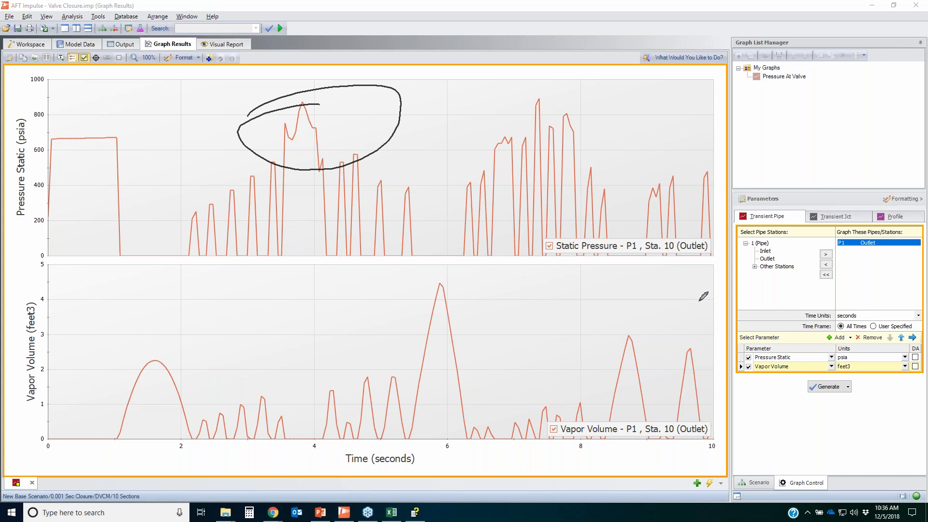
{"action": "mouse_move", "coordinate": [669, 315]}
{"action": "left_mouse_down"}
{"action": "mouse_move", "coordinate": [578, 298]}
{"action": "mouse_move", "coordinate": [124, 448]}
{"action": "mouse_move", "coordinate": [725, 367]}
{"action": "mouse_move", "coordinate": [621, 317]}
{"action": "left_mouse_up"}
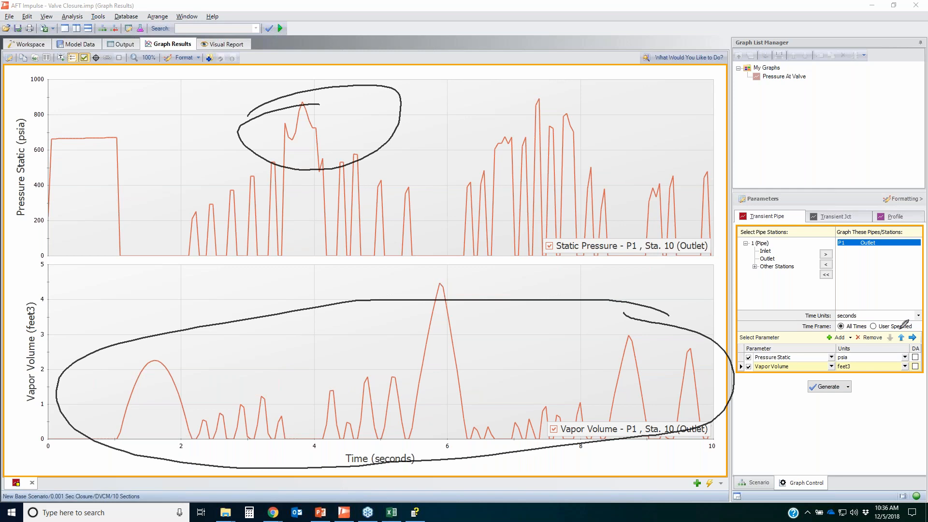
{"action": "key", "text": "Escape"}
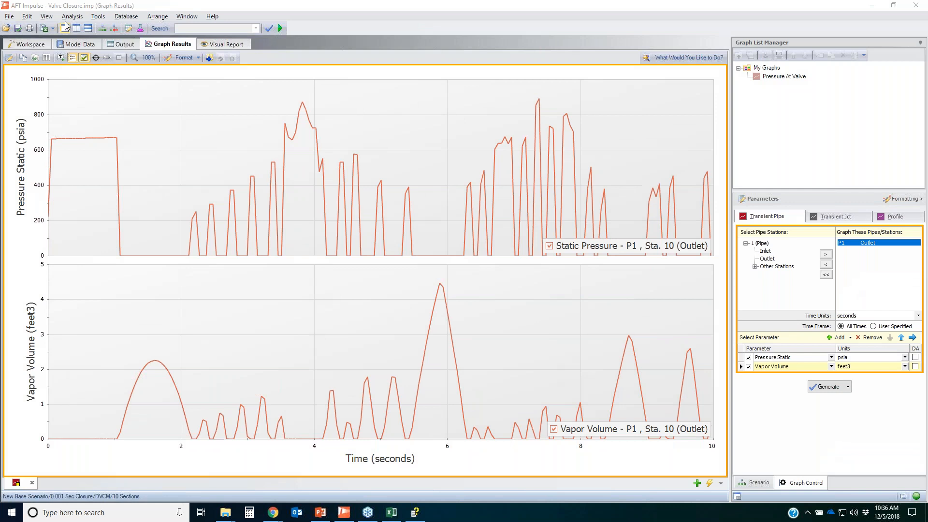
Check the integer number of sections for pipe 1 in Section Pipes and leave the sectioning unchanged
{"action": "left_click", "coordinate": [72, 17]}
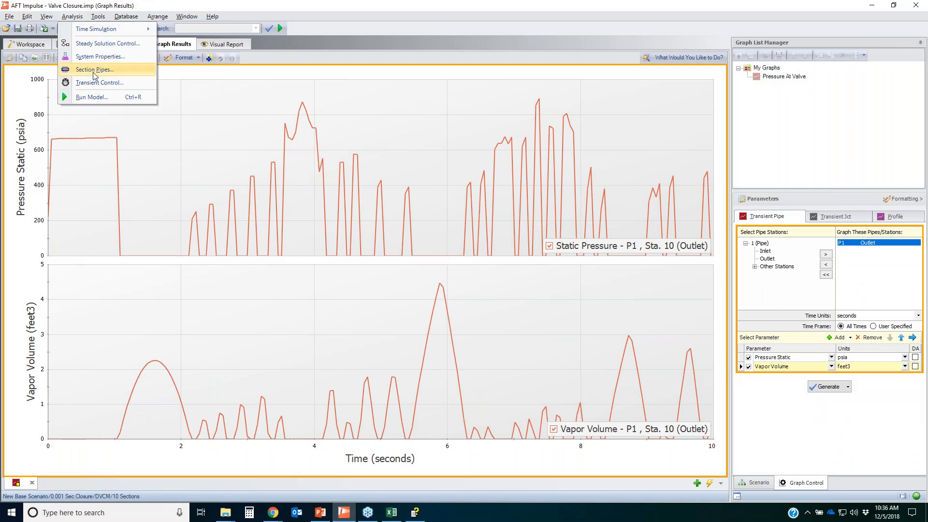
{"action": "left_click", "coordinate": [94, 73]}
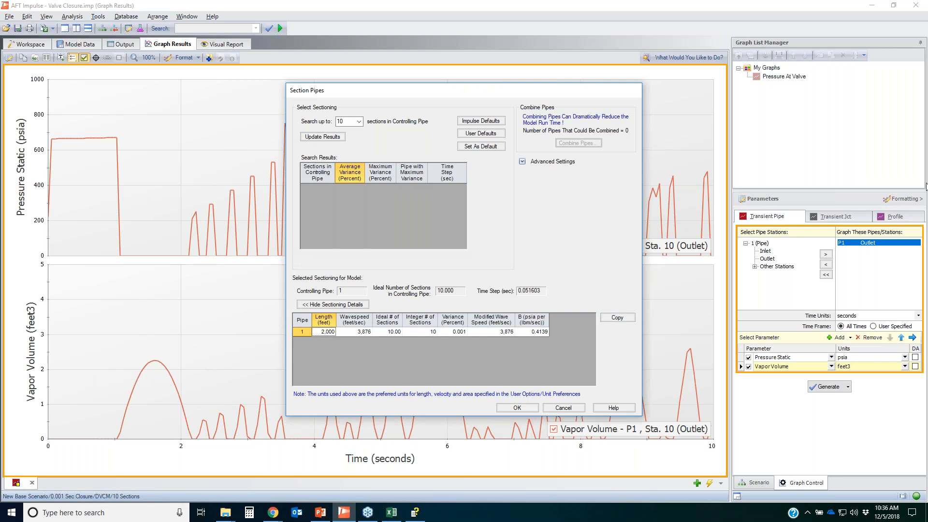
{"action": "left_click", "coordinate": [417, 332]}
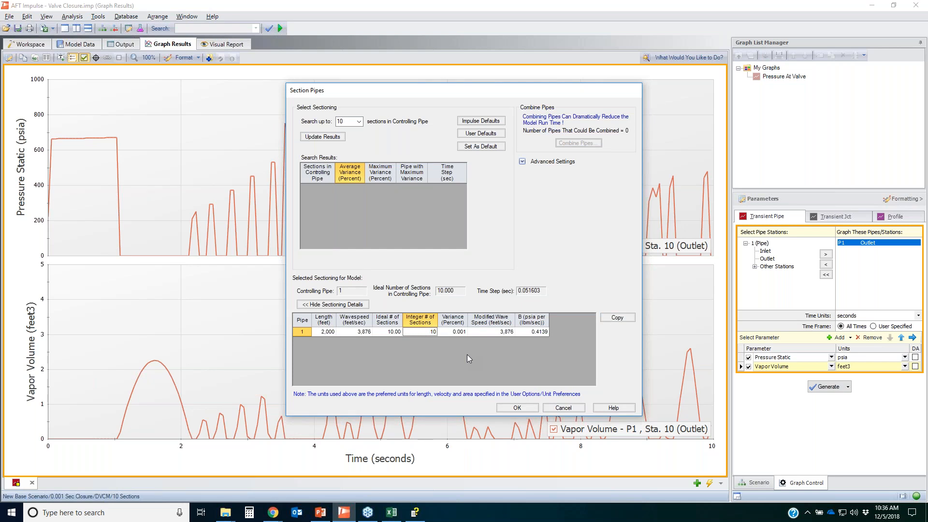
{"action": "left_click", "coordinate": [574, 410]}
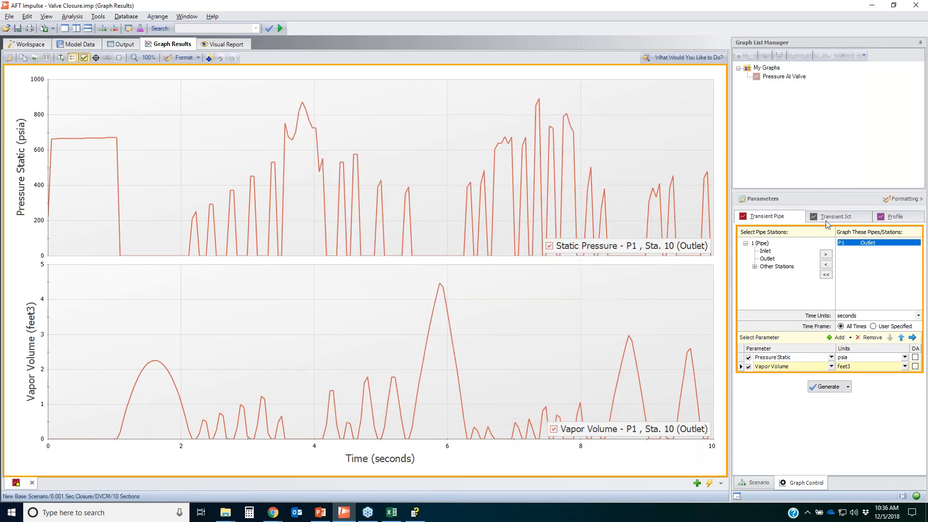
Examine the vapor volume curve at the outlet, focusing on the first cavity and the large cavity near 6 seconds
{"action": "left_click", "coordinate": [927, 173]}
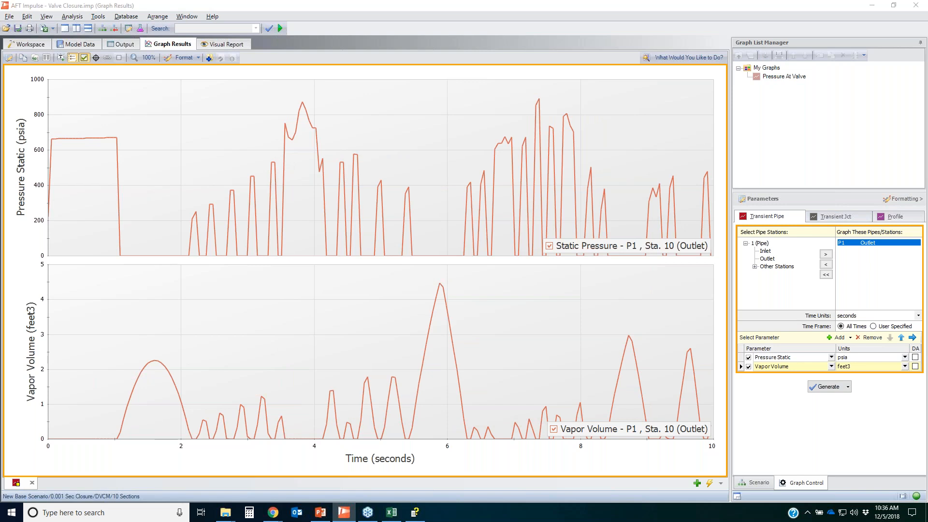
{"action": "mouse_move", "coordinate": [70, 332]}
{"action": "left_mouse_down"}
{"action": "mouse_move", "coordinate": [684, 321]}
{"action": "mouse_move", "coordinate": [62, 327]}
{"action": "mouse_move", "coordinate": [280, 303]}
{"action": "left_mouse_up"}
{"action": "left_click_drag", "start_coordinate": [89, 327], "coordinate": [99, 314]}
{"action": "mouse_move", "coordinate": [256, 291]}
{"action": "left_mouse_down"}
{"action": "mouse_move", "coordinate": [600, 315]}
{"action": "mouse_move", "coordinate": [421, 422]}
{"action": "mouse_move", "coordinate": [130, 315]}
{"action": "mouse_move", "coordinate": [232, 299]}
{"action": "left_mouse_up"}
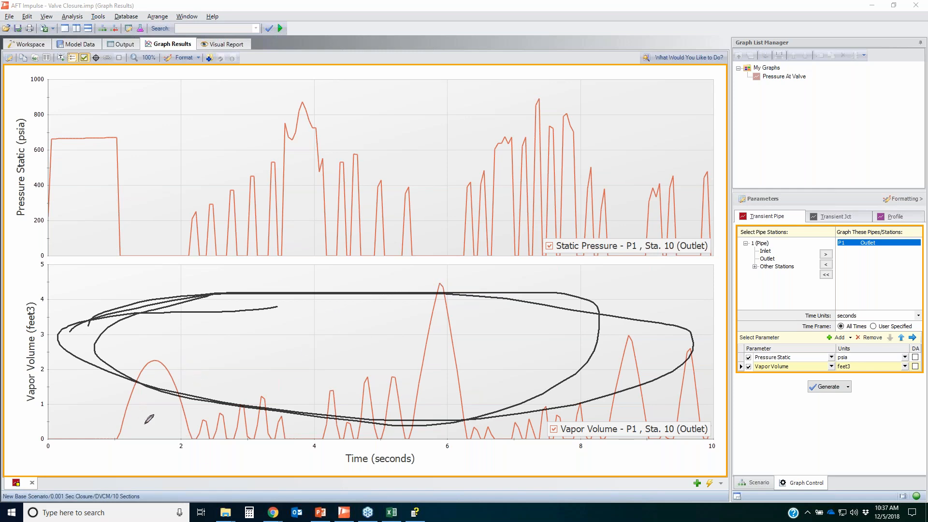
{"action": "left_click_drag", "start_coordinate": [116, 385], "coordinate": [111, 430]}
{"action": "mouse_move", "coordinate": [120, 375]}
{"action": "left_mouse_down"}
{"action": "mouse_move", "coordinate": [94, 452]}
{"action": "mouse_move", "coordinate": [166, 363]}
{"action": "left_mouse_up"}
{"action": "left_click_drag", "start_coordinate": [409, 408], "coordinate": [418, 312]}
{"action": "mouse_move", "coordinate": [471, 289]}
{"action": "left_mouse_down"}
{"action": "mouse_move", "coordinate": [419, 495]}
{"action": "mouse_move", "coordinate": [436, 310]}
{"action": "left_mouse_up"}
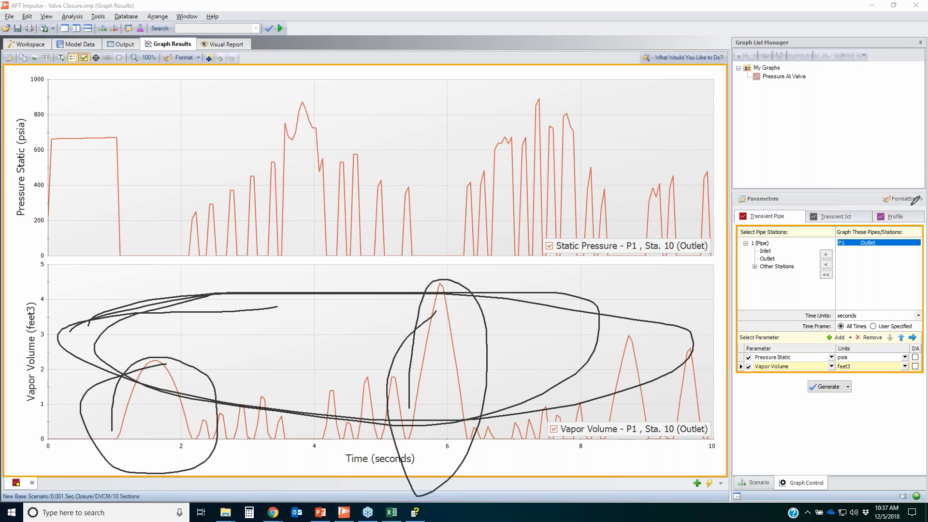
{"action": "key", "text": "Escape"}
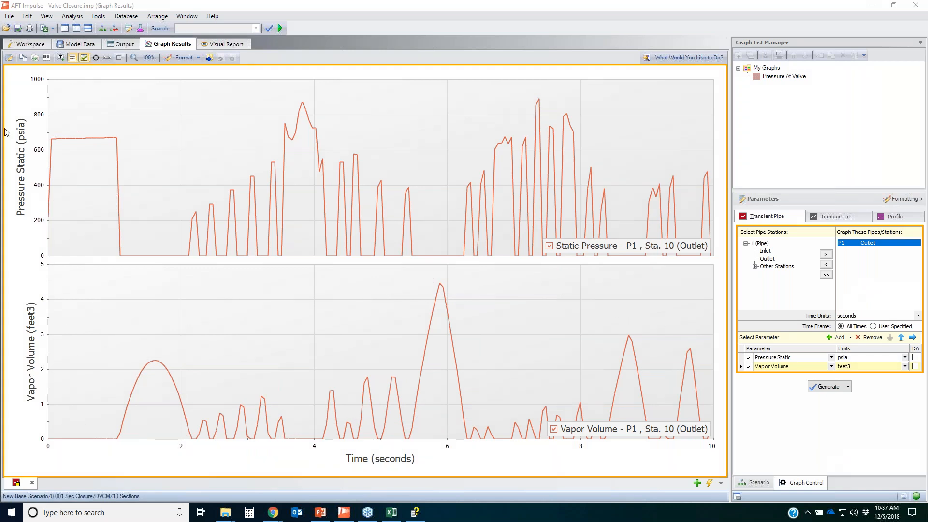
Close the combined pressure and vapor volume graph and load the saved Pressure At Valve graph
{"action": "left_click", "coordinate": [26, 45]}
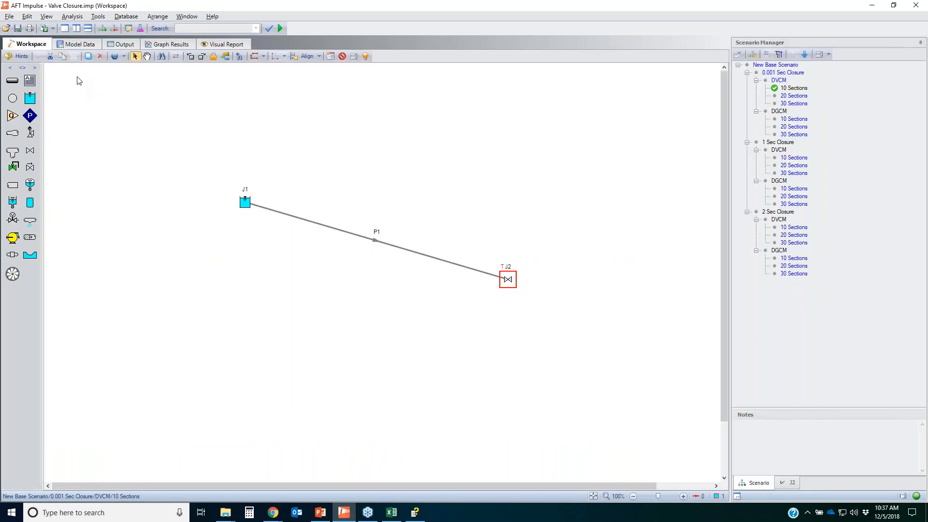
{"action": "left_click", "coordinate": [156, 45]}
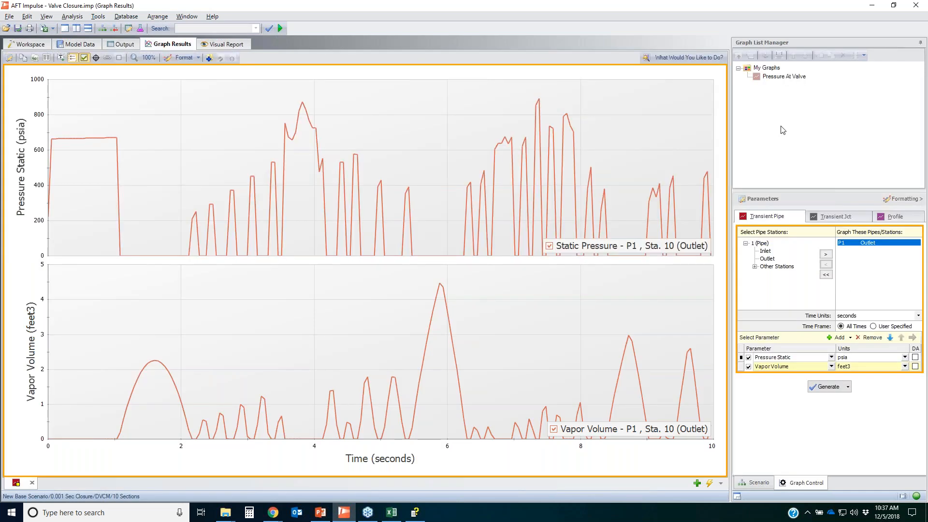
{"action": "left_click", "coordinate": [32, 483]}
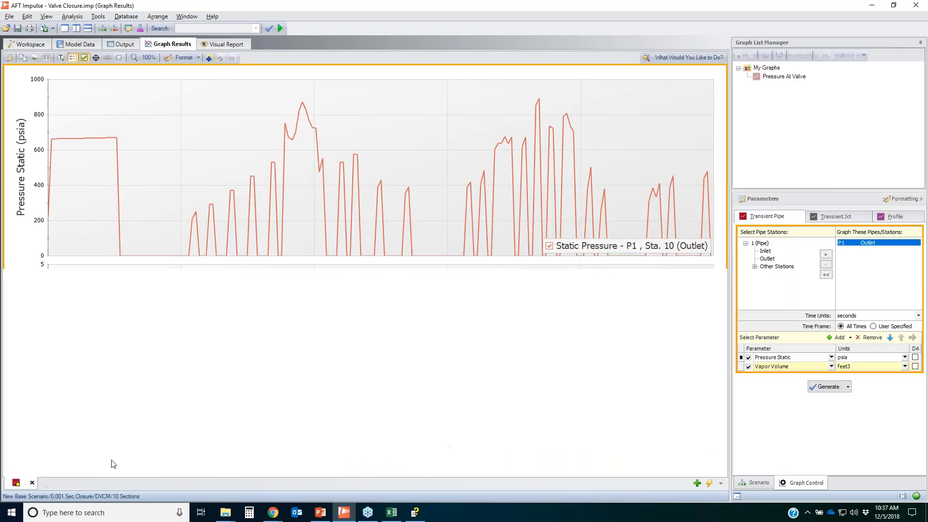
{"action": "left_click", "coordinate": [793, 77]}
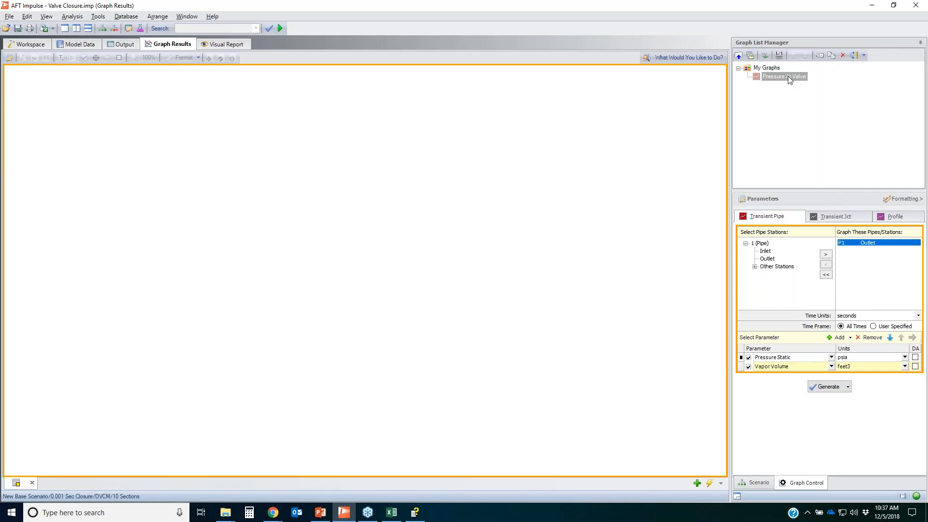
{"action": "double_click", "coordinate": [788, 76]}
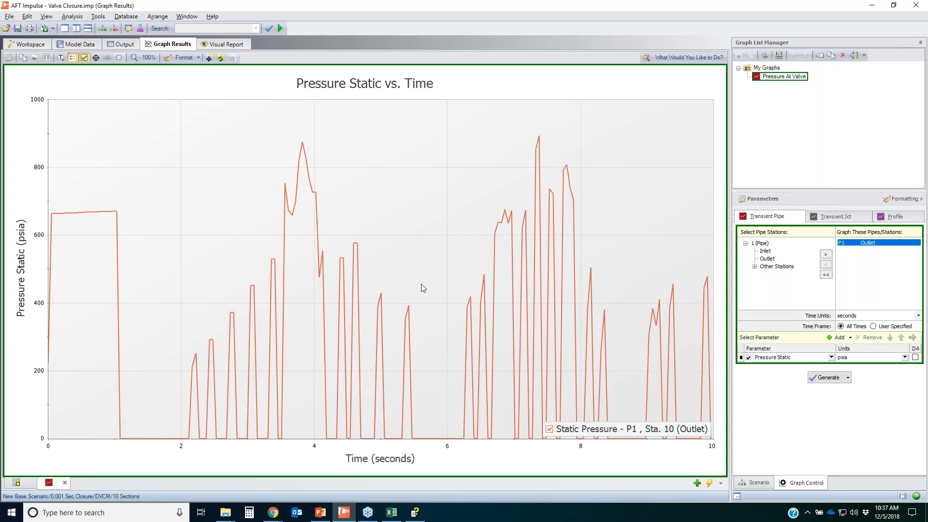
Review the scenario tree's closure times, DVCM and DGCM models and section counts, and return to the pressure graph
{"action": "left_click", "coordinate": [40, 46]}
{"action": "double_click", "coordinate": [507, 279]}
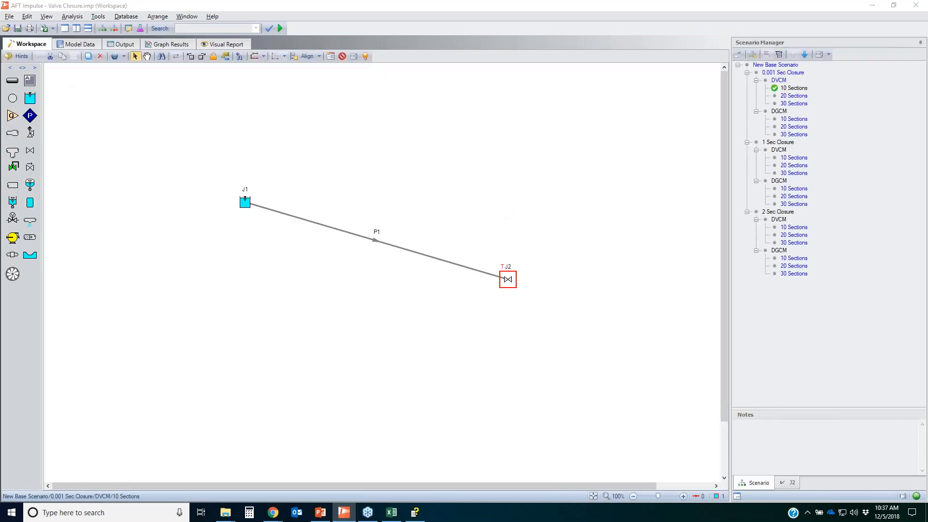
{"action": "mouse_move", "coordinate": [820, 91]}
{"action": "left_mouse_down"}
{"action": "mouse_move", "coordinate": [771, 101]}
{"action": "mouse_move", "coordinate": [735, 263]}
{"action": "mouse_move", "coordinate": [797, 295]}
{"action": "left_mouse_up"}
{"action": "mouse_move", "coordinate": [833, 268]}
{"action": "left_mouse_down"}
{"action": "mouse_move", "coordinate": [838, 125]}
{"action": "mouse_move", "coordinate": [819, 91]}
{"action": "left_mouse_up"}
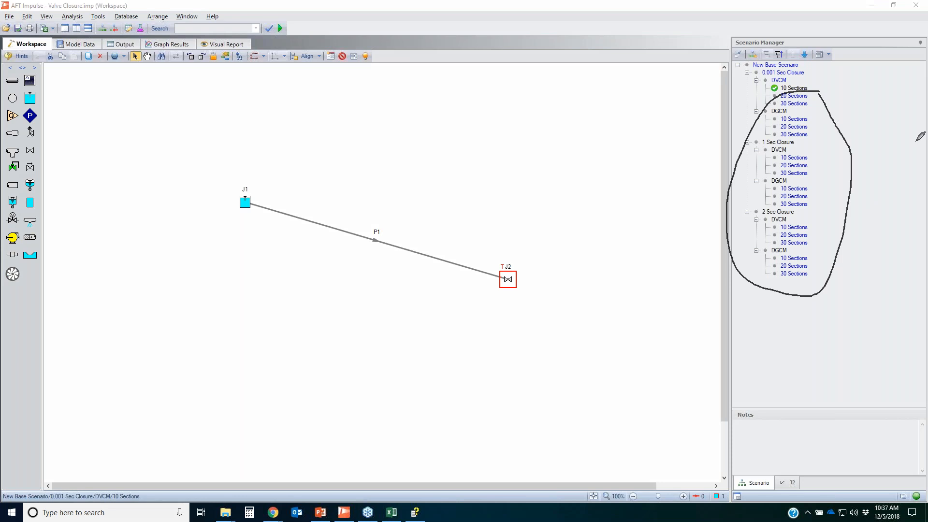
{"action": "key", "text": "Escape"}
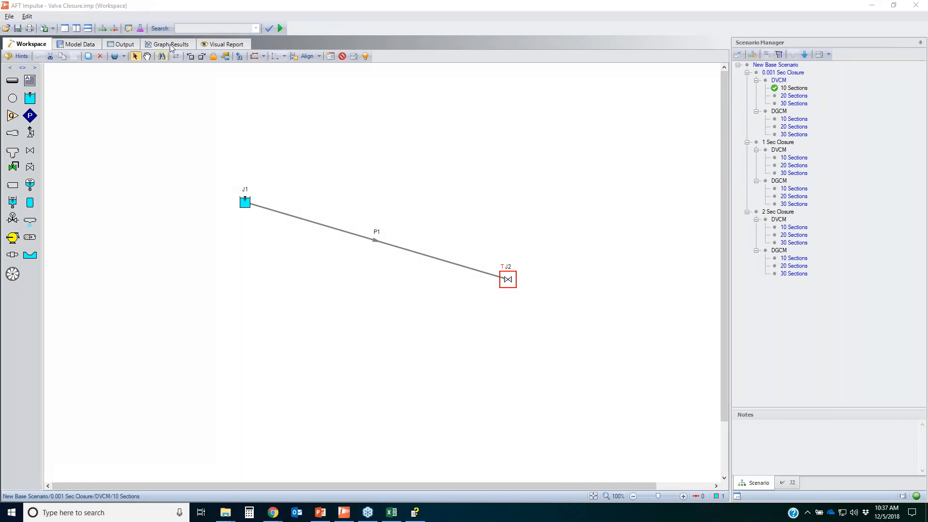
{"action": "left_click", "coordinate": [169, 44]}
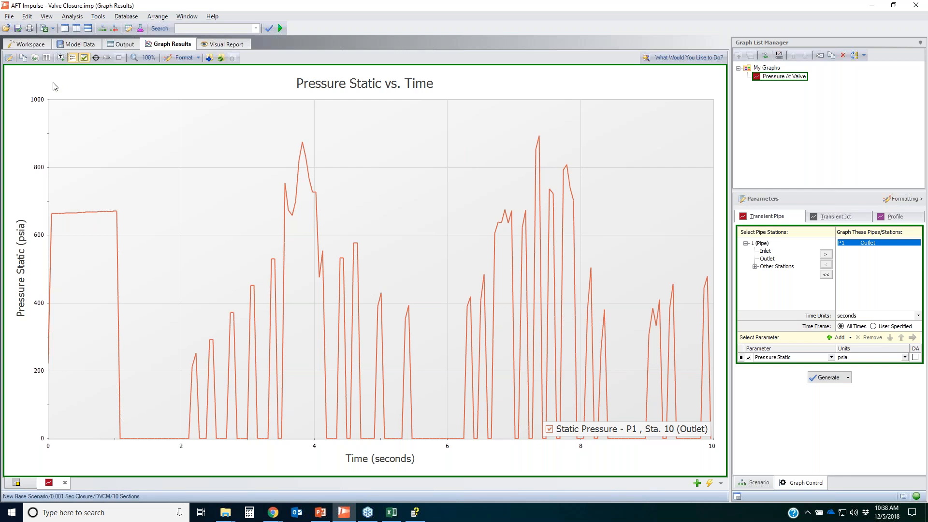
Try setting up a new Excel export item with the Graph export type and check its available sources
{"action": "left_click", "coordinate": [52, 29]}
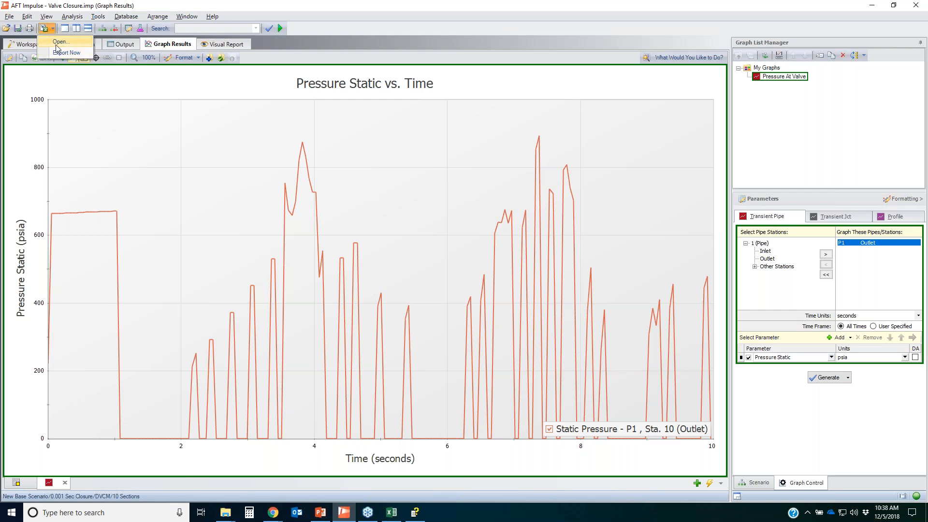
{"action": "left_click", "coordinate": [61, 43]}
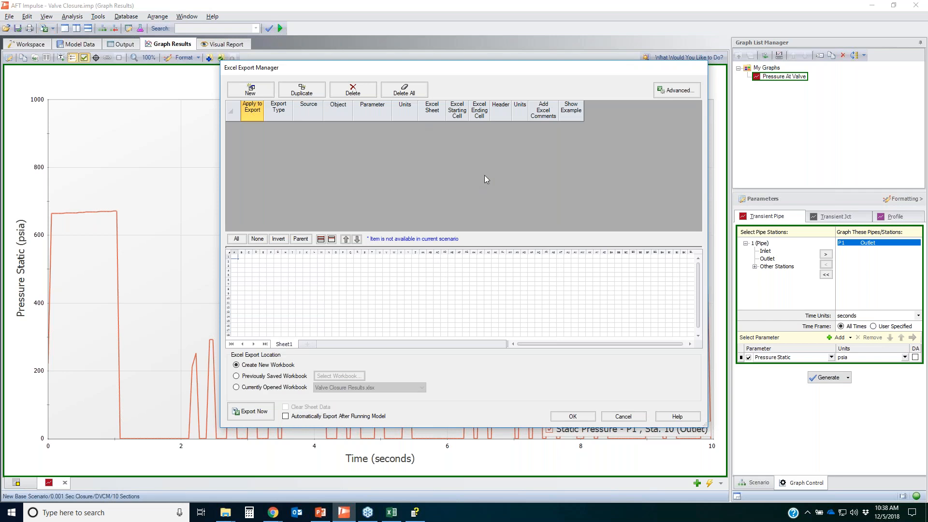
{"action": "left_click", "coordinate": [251, 91]}
{"action": "left_click", "coordinate": [304, 127]}
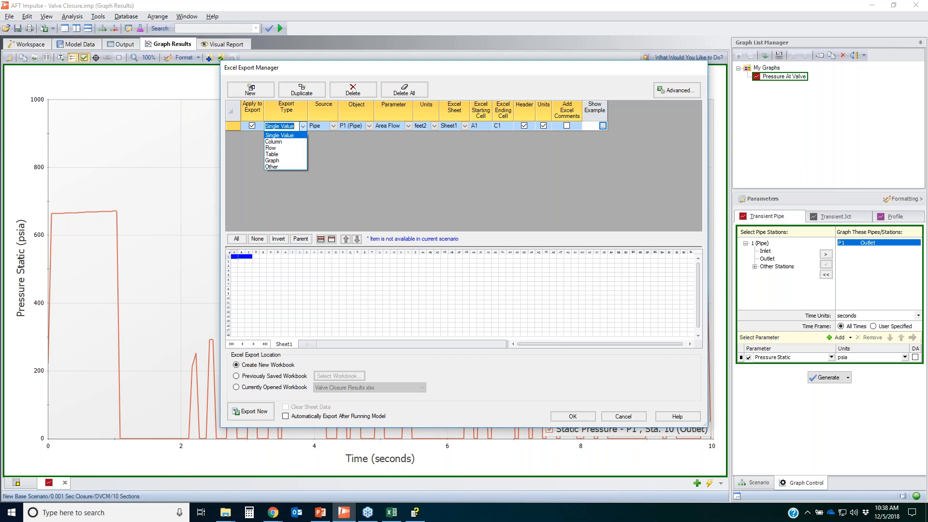
{"action": "left_click", "coordinate": [277, 162]}
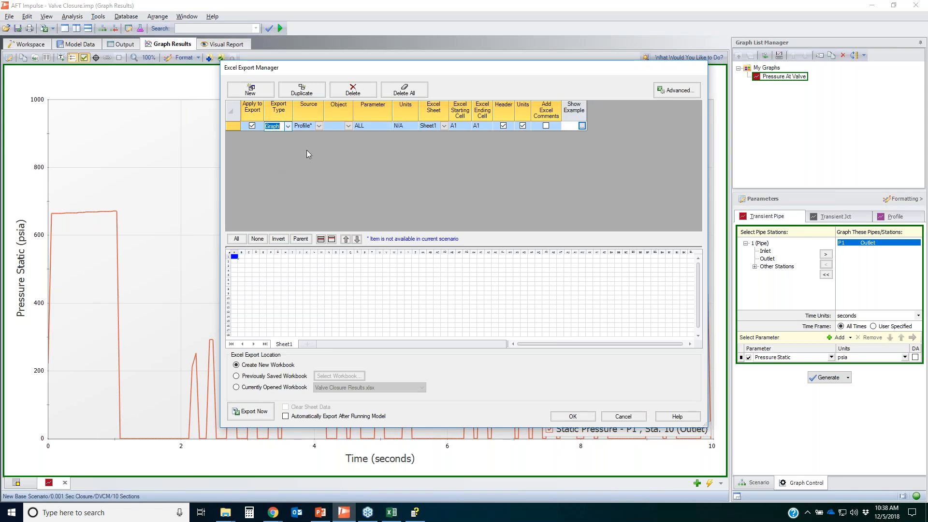
{"action": "left_click", "coordinate": [319, 127]}
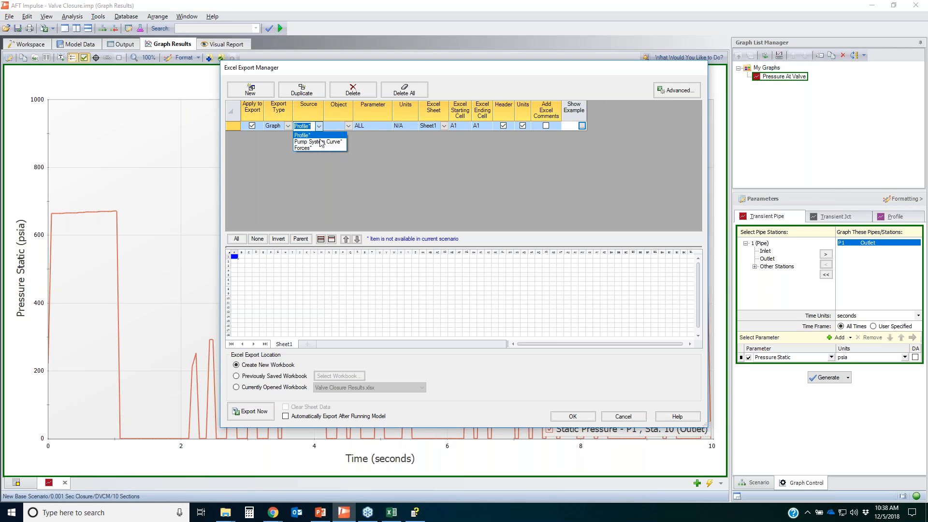
{"action": "left_click", "coordinate": [461, 170]}
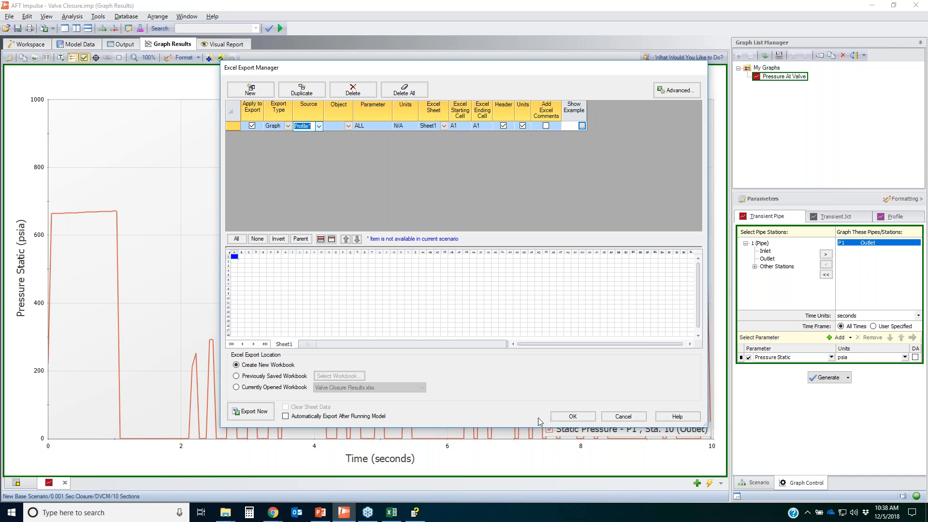
{"action": "left_click", "coordinate": [645, 419]}
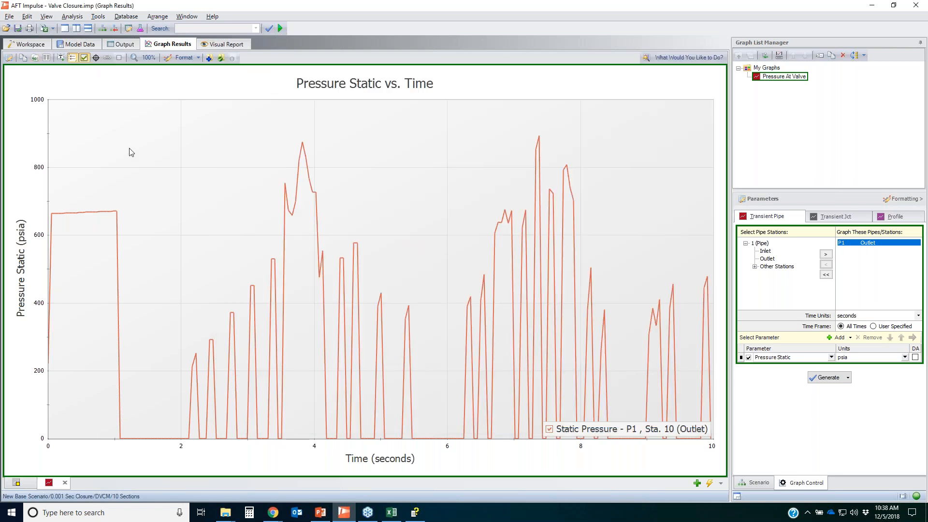
Show the x-y data beside the Pressure At Valve graph and examine the outlet static pressure values over time
{"action": "left_click", "coordinate": [49, 57]}
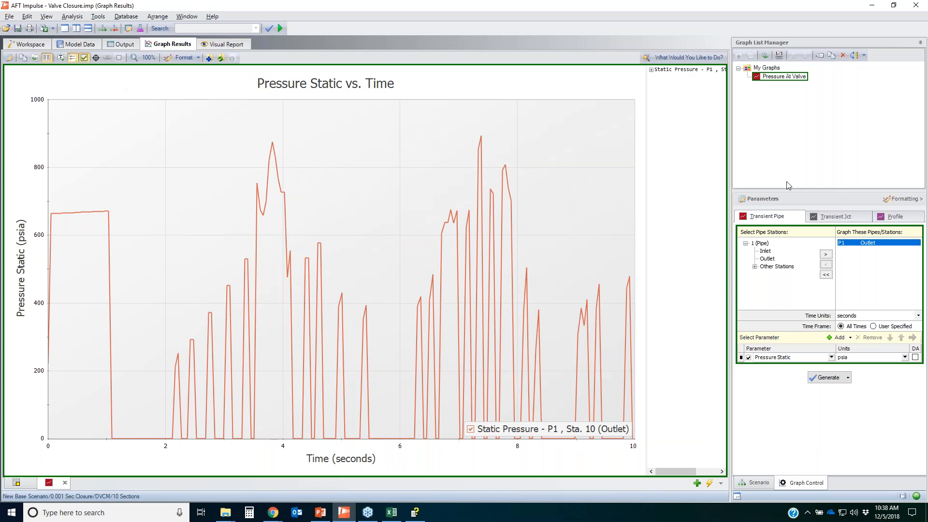
{"action": "left_click", "coordinate": [651, 70]}
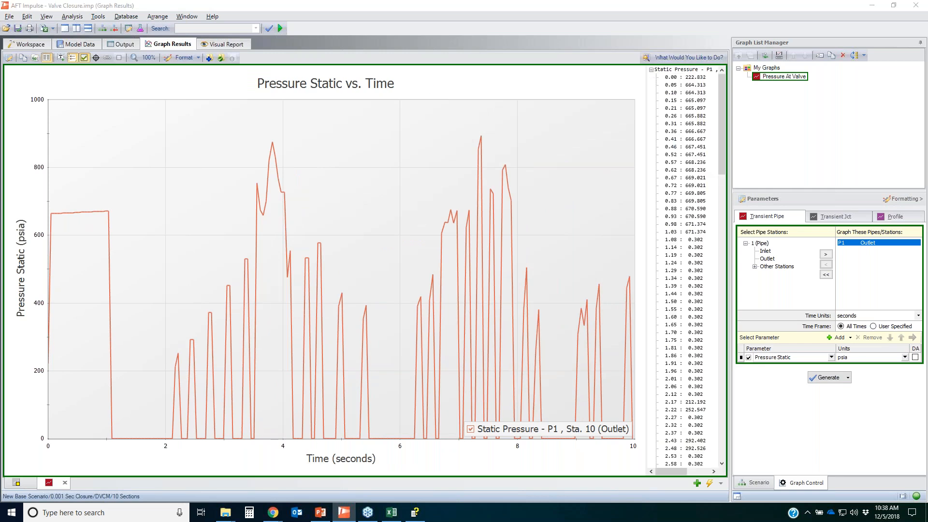
{"action": "left_click", "coordinate": [685, 70]}
{"action": "left_click_drag", "start_coordinate": [709, 130], "coordinate": [701, 141]}
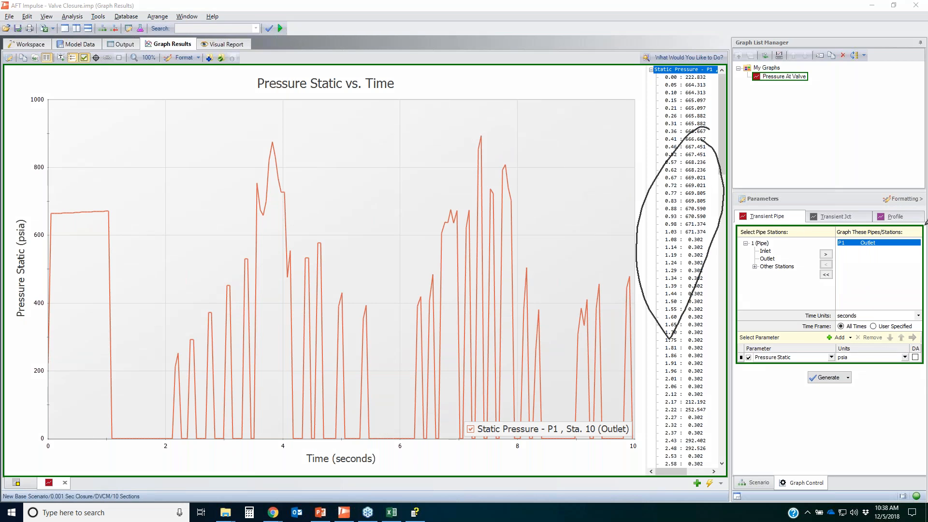
{"action": "key", "text": "Escape"}
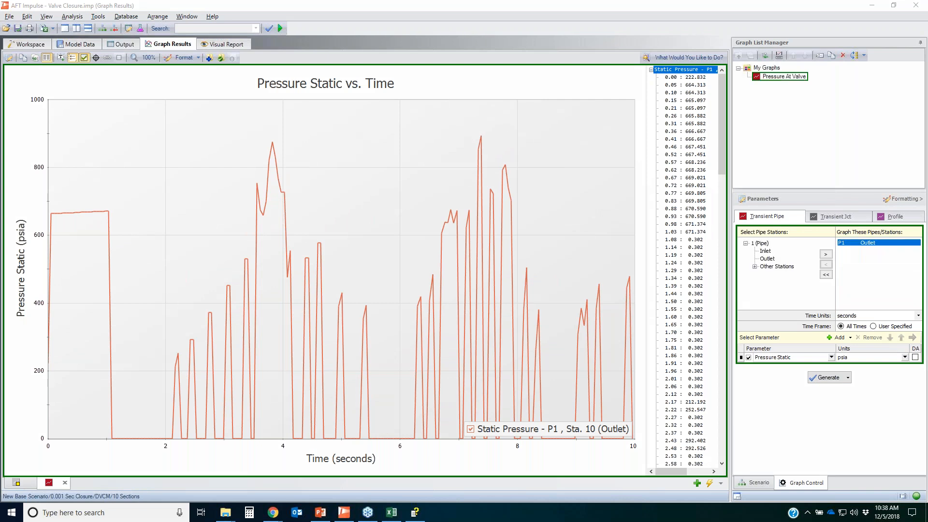
{"action": "left_click", "coordinate": [651, 70]}
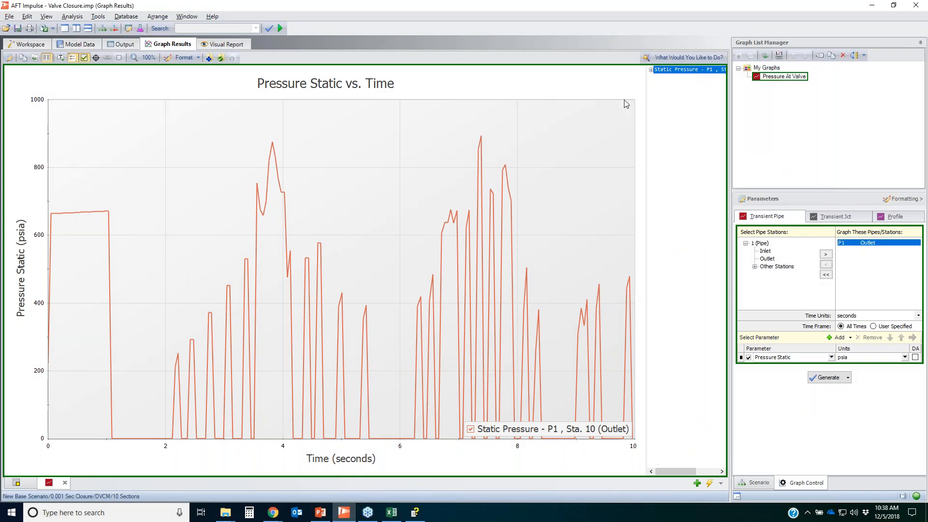
{"action": "left_click", "coordinate": [34, 57]}
Switch to the Valve Closure Results workbook in Excel and review its sheets and the DVCM - 0.001 sec closure chart's legend
{"action": "left_click", "coordinate": [28, 45]}
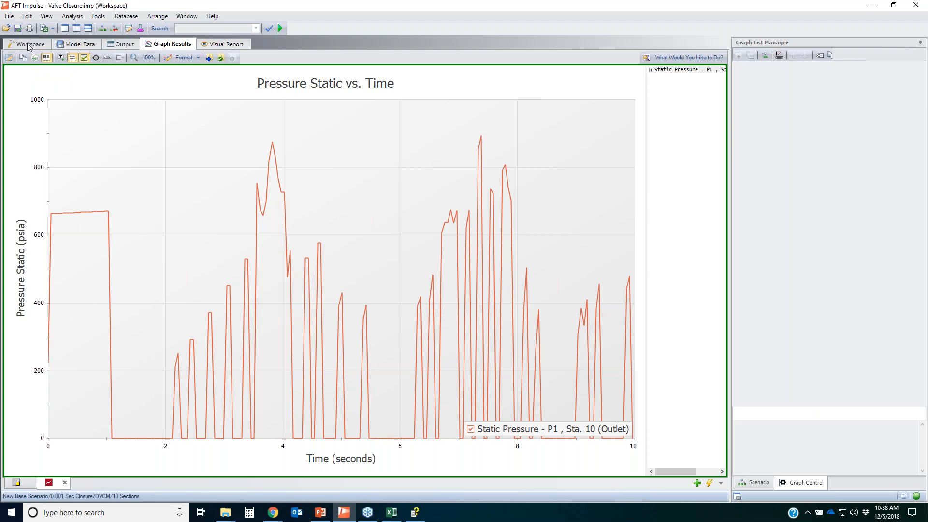
{"action": "left_click", "coordinate": [393, 517]}
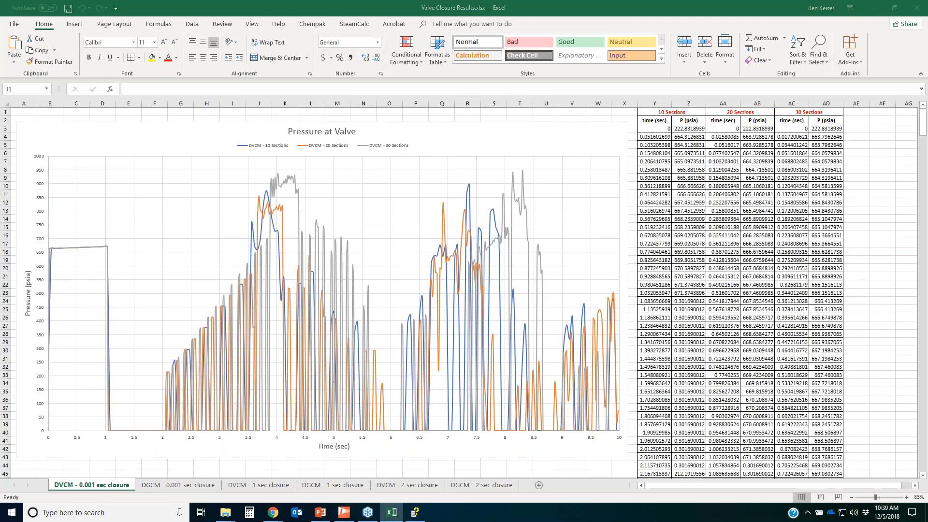
{"action": "mouse_move", "coordinate": [58, 471]}
{"action": "left_mouse_down"}
{"action": "mouse_move", "coordinate": [398, 503]}
{"action": "mouse_move", "coordinate": [53, 468]}
{"action": "left_mouse_up"}
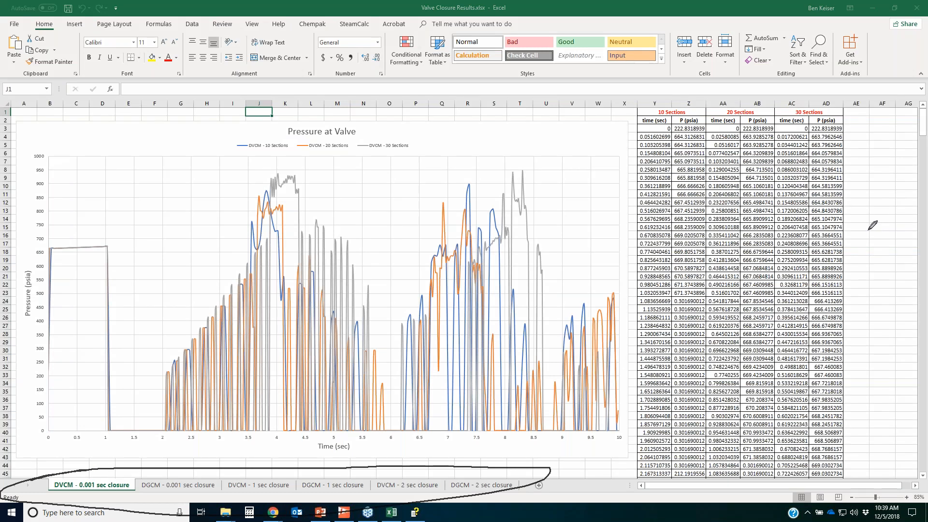
{"action": "key", "text": "Escape"}
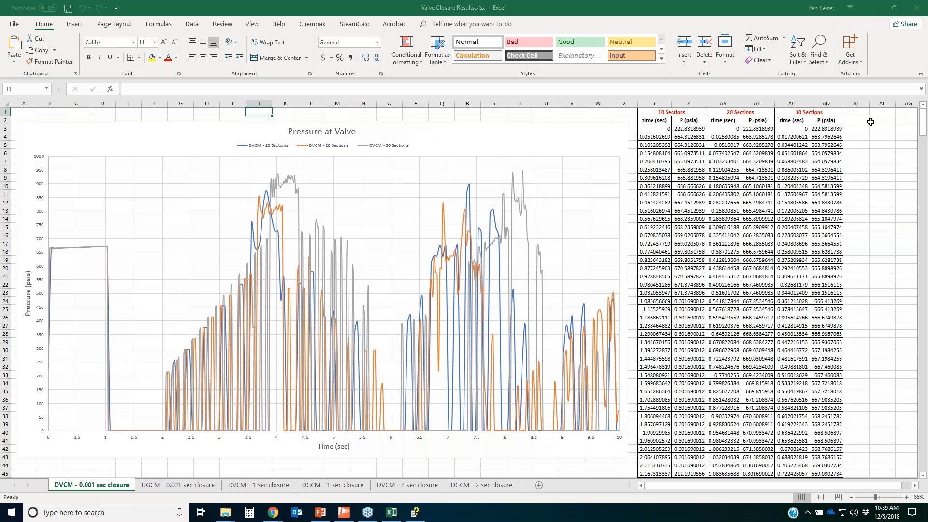
{"action": "mouse_move", "coordinate": [53, 472]}
{"action": "left_mouse_down"}
{"action": "mouse_move", "coordinate": [82, 467]}
{"action": "mouse_move", "coordinate": [140, 481]}
{"action": "mouse_move", "coordinate": [61, 498]}
{"action": "mouse_move", "coordinate": [63, 468]}
{"action": "mouse_move", "coordinate": [83, 491]}
{"action": "mouse_move", "coordinate": [96, 490]}
{"action": "left_mouse_up"}
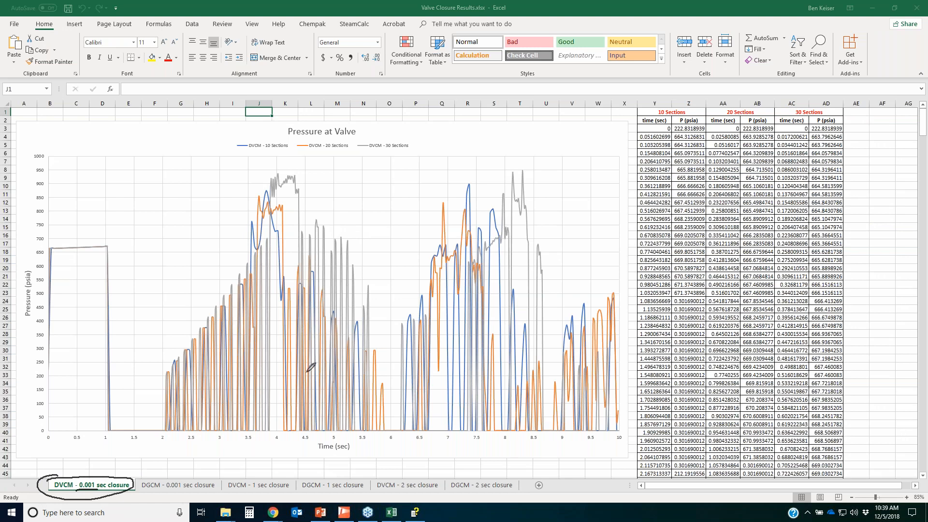
{"action": "left_click_drag", "start_coordinate": [228, 149], "coordinate": [429, 153]}
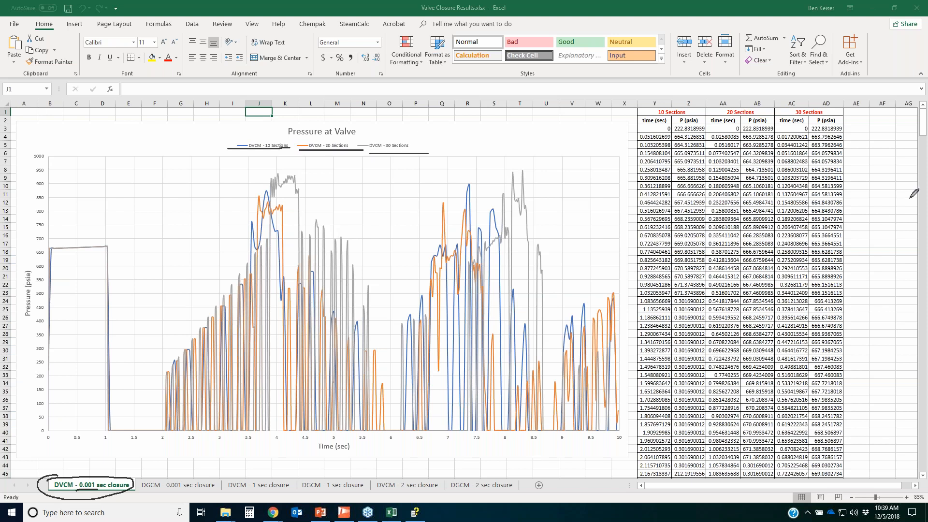
{"action": "key", "text": "Escape"}
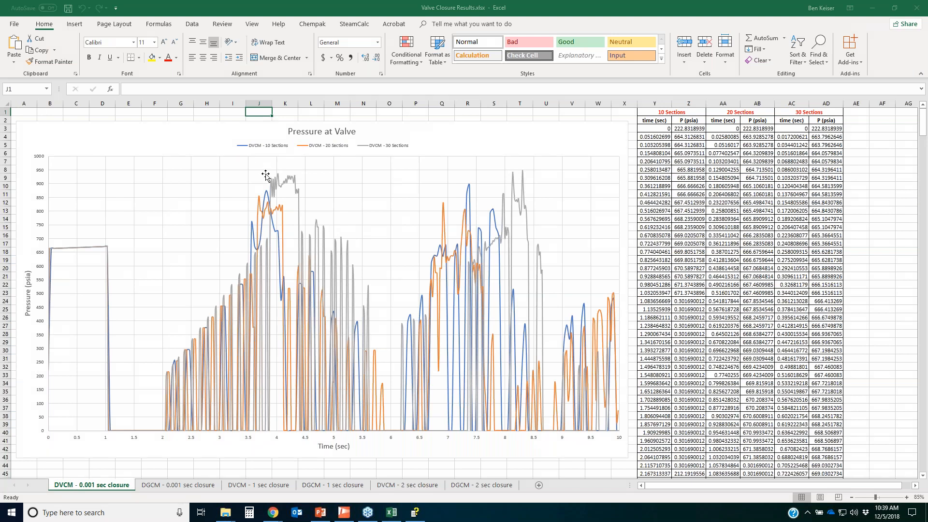
Limit the Pressure at Valve chart's data to the DVCM - 10 Sections series, excluding the 20 and 30 Sections series
{"action": "right_click", "coordinate": [276, 148]}
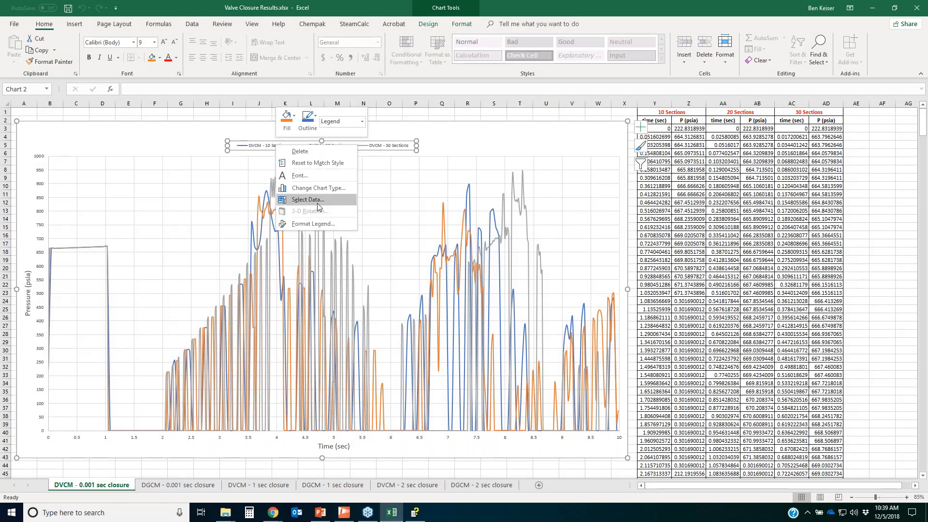
{"action": "left_click", "coordinate": [317, 203]}
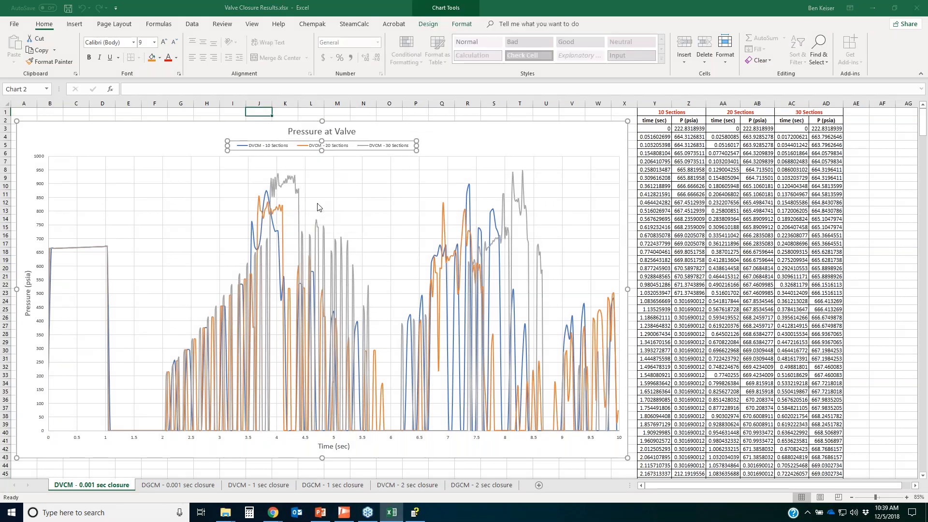
{"action": "left_click", "coordinate": [54, 263]}
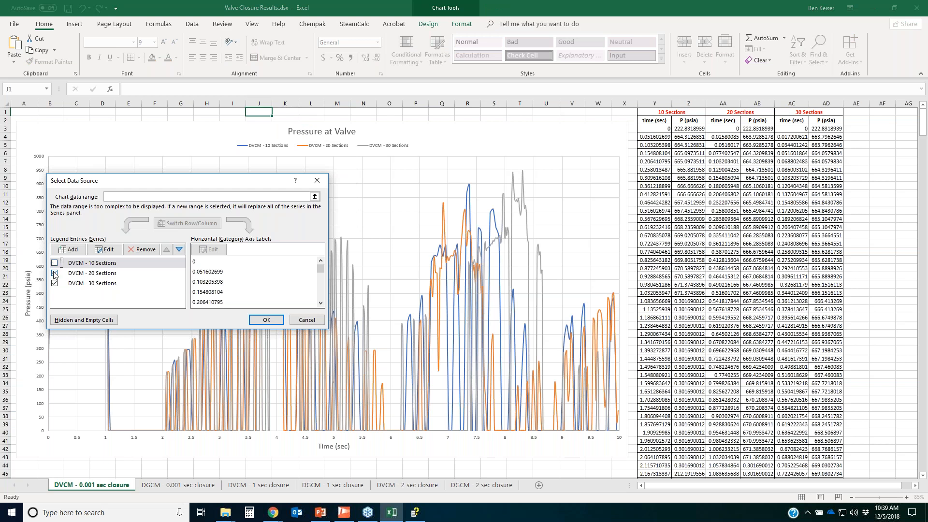
{"action": "left_click", "coordinate": [54, 273]}
{"action": "left_click", "coordinate": [55, 284]}
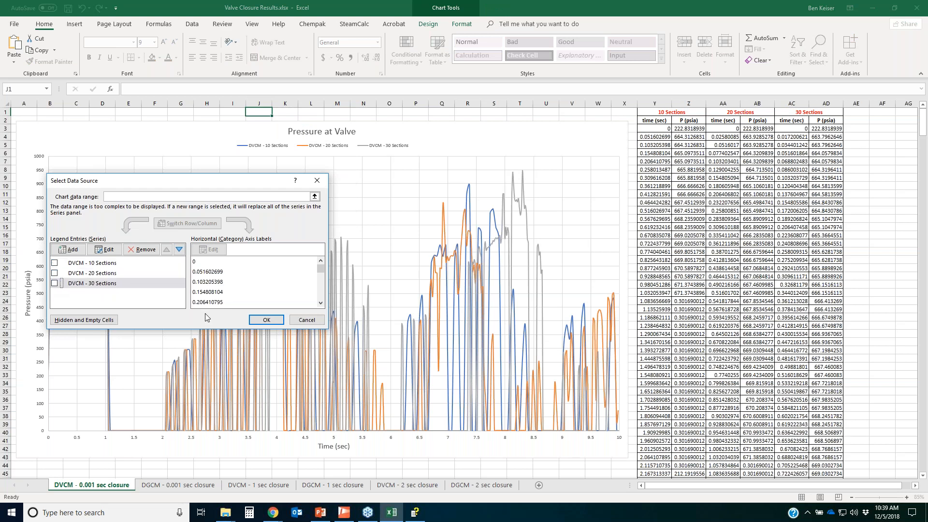
{"action": "left_click", "coordinate": [54, 262]}
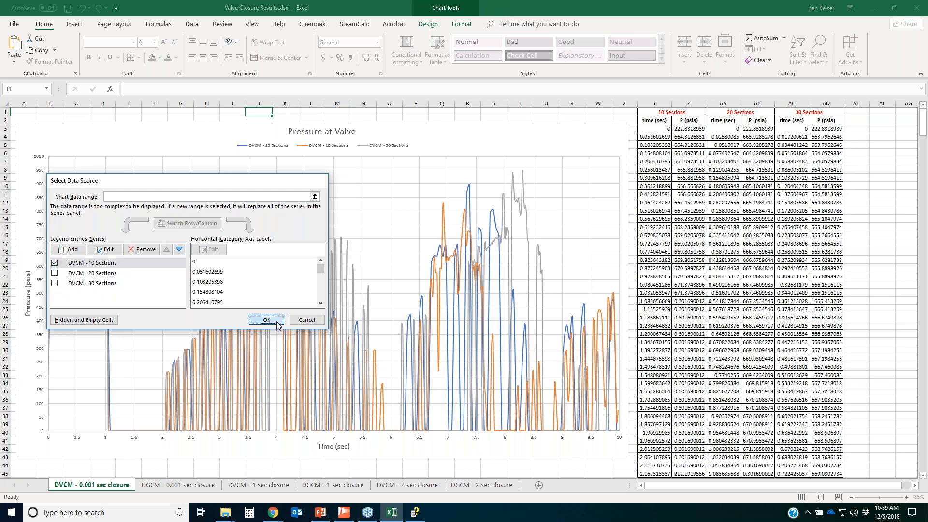
{"action": "left_click", "coordinate": [267, 320]}
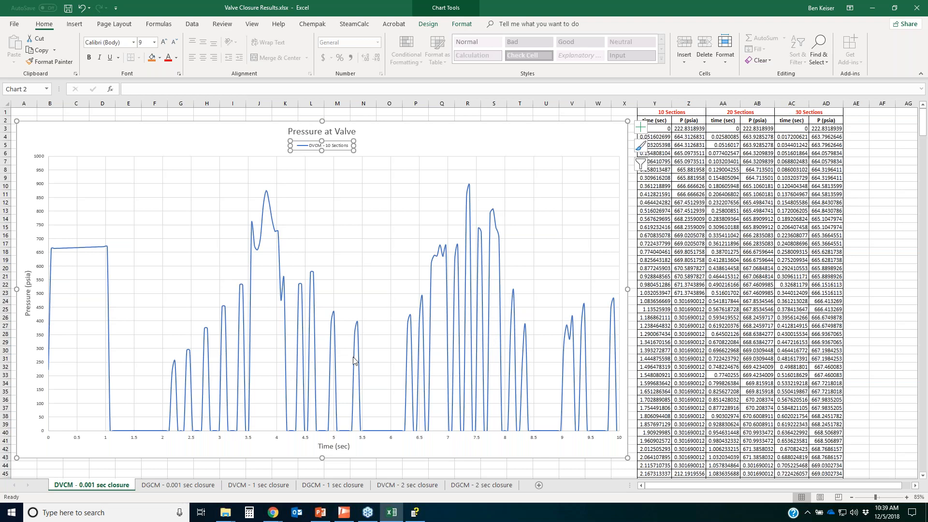
Add the DVCM - 20 Sections series back to the Pressure at Valve chart
{"action": "right_click", "coordinate": [305, 146]}
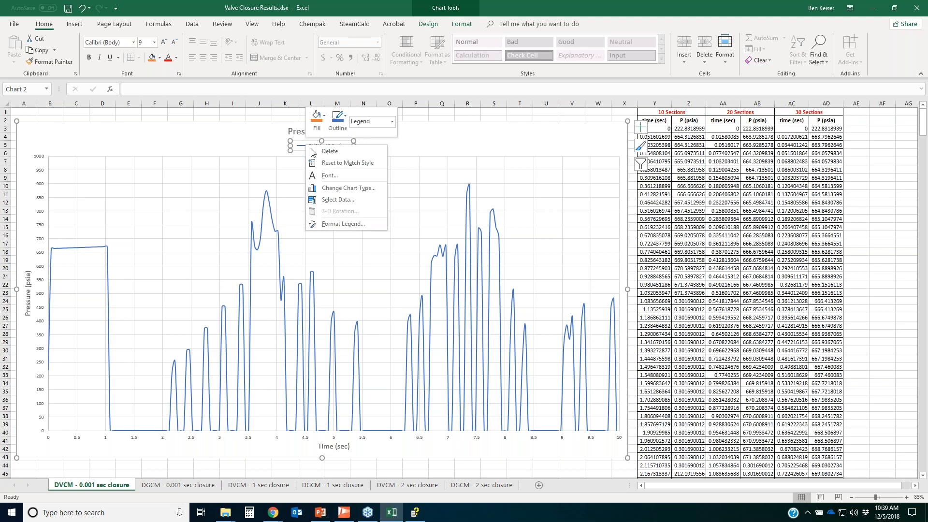
{"action": "left_click", "coordinate": [348, 206]}
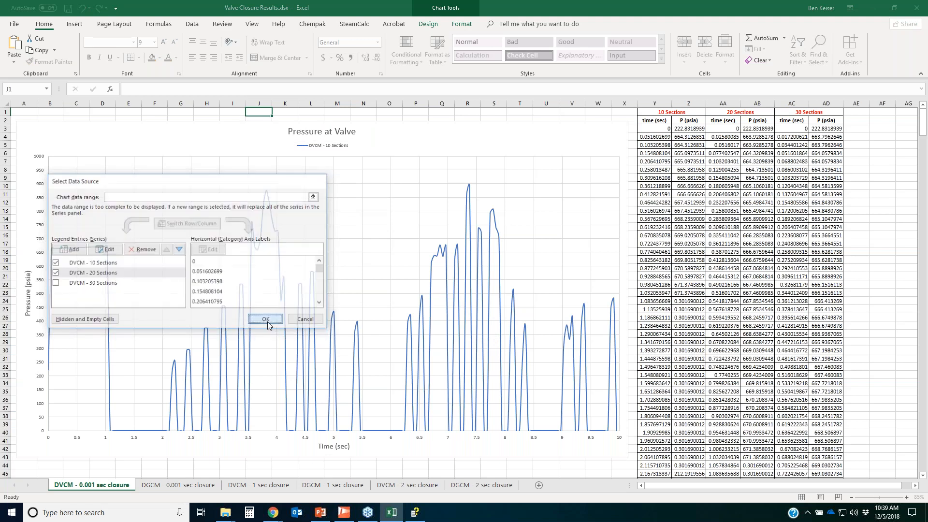
{"action": "left_click", "coordinate": [268, 321]}
Mark the two legend entries and compare the 10 and 20 Sections pressure peaks near 4 seconds
{"action": "right_click", "coordinate": [337, 342]}
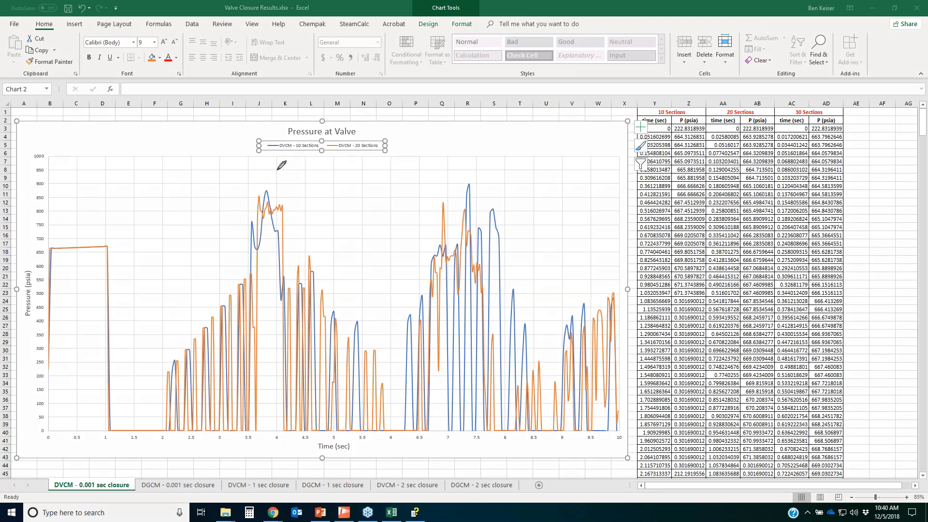
{"action": "mouse_move", "coordinate": [260, 146]}
{"action": "left_mouse_down"}
{"action": "mouse_move", "coordinate": [389, 146]}
{"action": "mouse_move", "coordinate": [261, 146]}
{"action": "mouse_move", "coordinate": [311, 153]}
{"action": "left_mouse_up"}
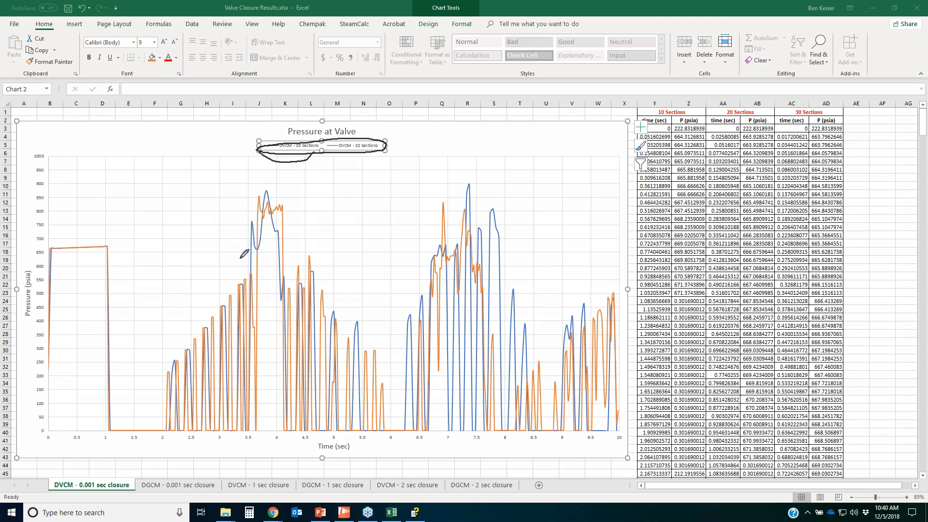
{"action": "left_click_drag", "start_coordinate": [239, 241], "coordinate": [268, 193]}
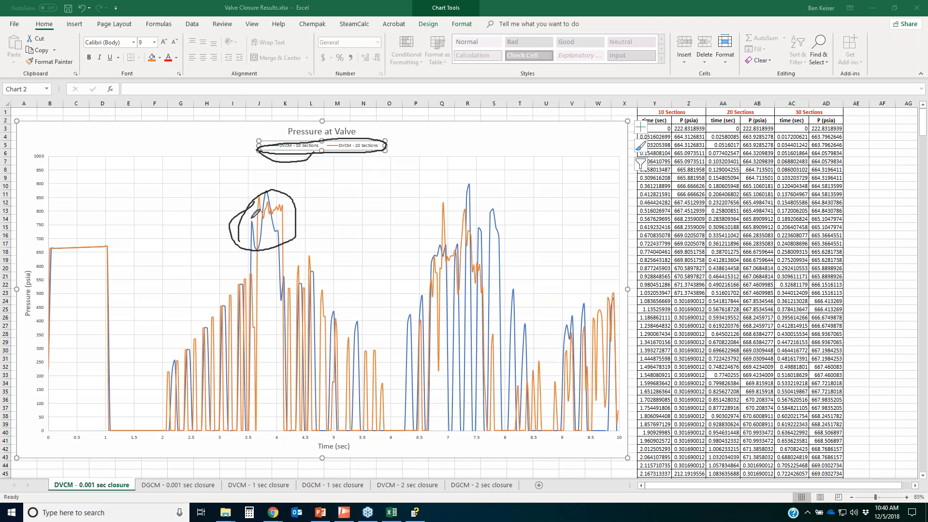
{"action": "left_click_drag", "start_coordinate": [241, 223], "coordinate": [289, 219]}
{"action": "mouse_move", "coordinate": [327, 138]}
{"action": "left_mouse_down"}
{"action": "mouse_move", "coordinate": [323, 147]}
{"action": "mouse_move", "coordinate": [356, 144]}
{"action": "left_mouse_up"}
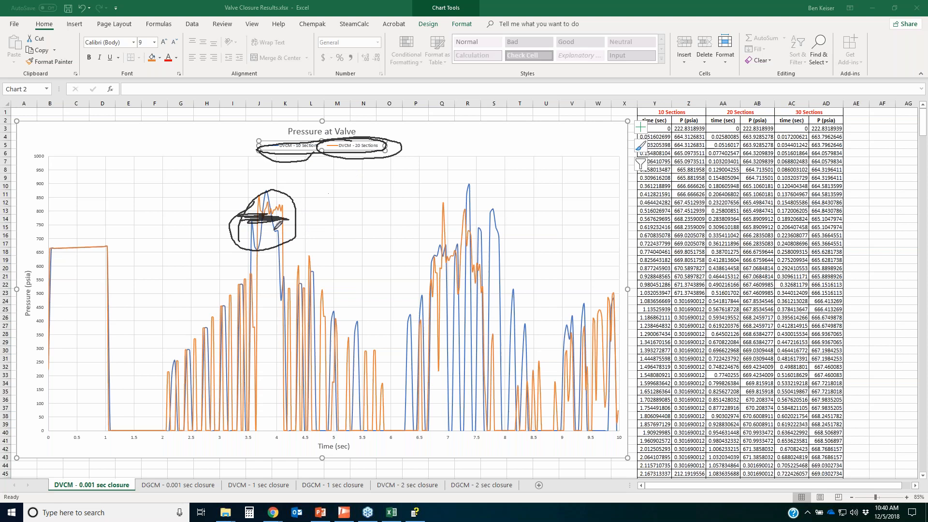
Mark the 10 and 20 Sections peaks near 4 and 7 seconds and the surrounding spikes for comparison, clearing the marks
{"action": "mouse_move", "coordinate": [260, 202]}
{"action": "left_mouse_down"}
{"action": "mouse_move", "coordinate": [280, 195]}
{"action": "mouse_move", "coordinate": [297, 209]}
{"action": "mouse_move", "coordinate": [260, 209]}
{"action": "mouse_move", "coordinate": [274, 201]}
{"action": "mouse_move", "coordinate": [281, 208]}
{"action": "left_mouse_up"}
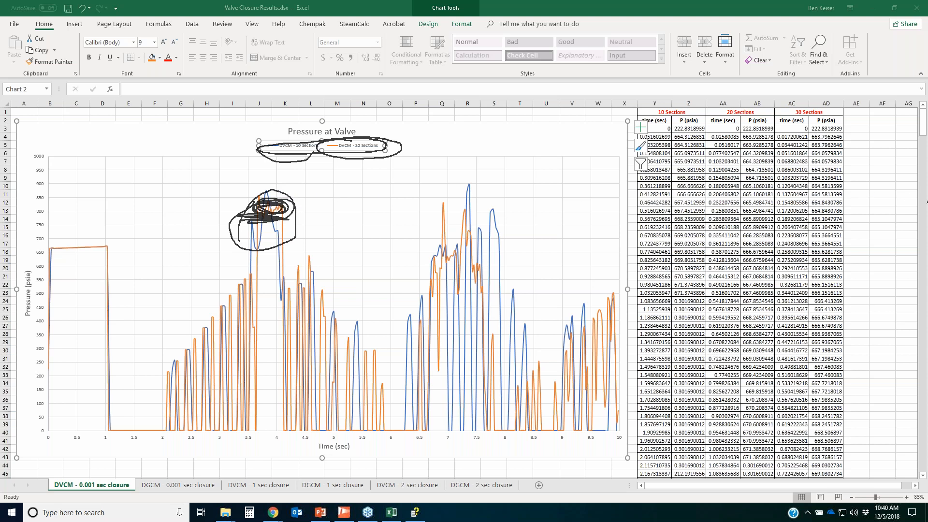
{"action": "key", "text": "Escape"}
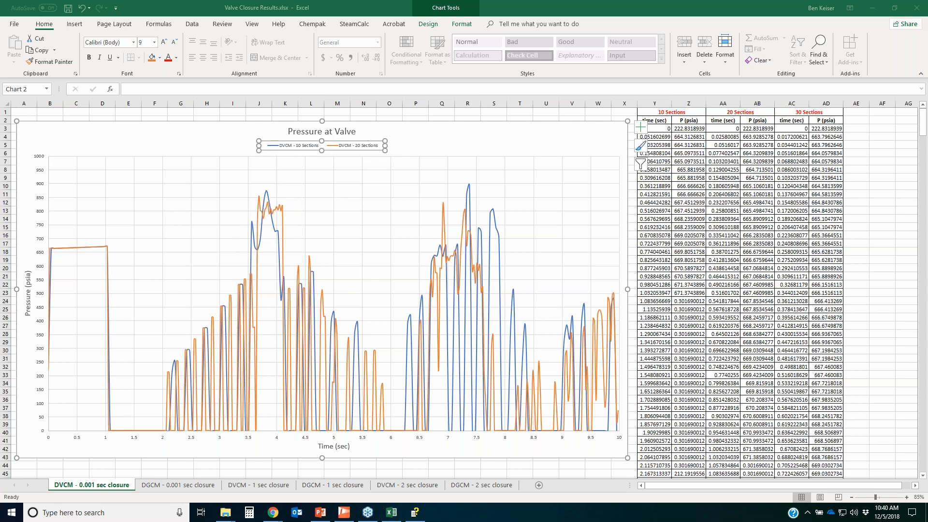
{"action": "mouse_move", "coordinate": [249, 445]}
{"action": "left_mouse_down"}
{"action": "mouse_move", "coordinate": [249, 419]}
{"action": "mouse_move", "coordinate": [285, 442]}
{"action": "left_mouse_up"}
{"action": "mouse_move", "coordinate": [170, 393]}
{"action": "left_mouse_down"}
{"action": "mouse_move", "coordinate": [276, 290]}
{"action": "mouse_move", "coordinate": [220, 317]}
{"action": "mouse_move", "coordinate": [249, 304]}
{"action": "left_mouse_up"}
{"action": "mouse_move", "coordinate": [302, 295]}
{"action": "left_mouse_down"}
{"action": "mouse_move", "coordinate": [348, 390]}
{"action": "mouse_move", "coordinate": [350, 307]}
{"action": "left_mouse_up"}
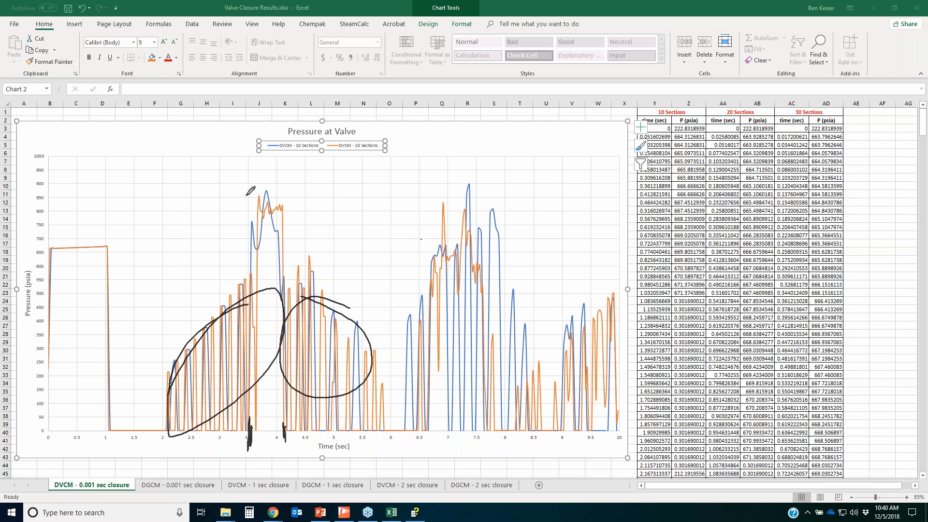
{"action": "left_click_drag", "start_coordinate": [238, 194], "coordinate": [295, 202]}
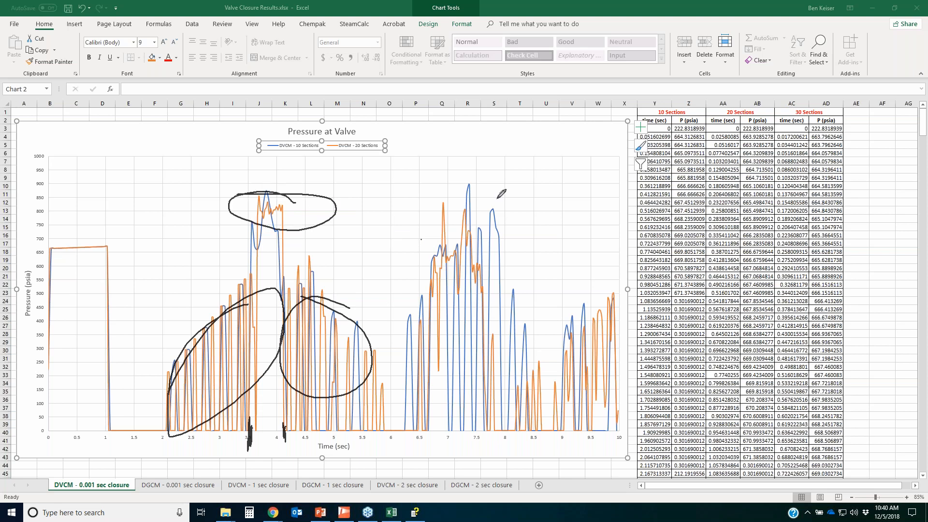
{"action": "mouse_move", "coordinate": [415, 195]}
{"action": "left_mouse_down"}
{"action": "mouse_move", "coordinate": [507, 196]}
{"action": "mouse_move", "coordinate": [437, 195]}
{"action": "left_mouse_up"}
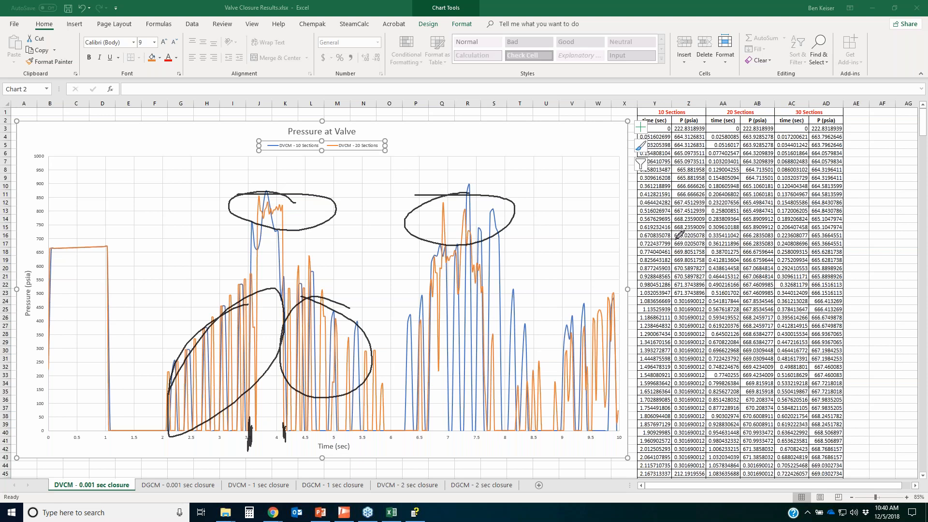
{"action": "left_click", "coordinate": [924, 186]}
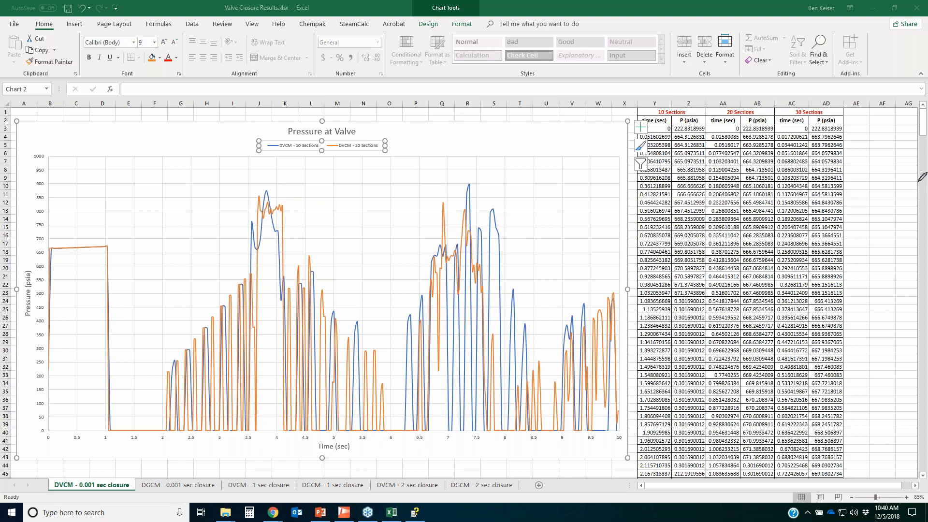
Add the DVCM - 30 Sections series back to the Pressure at Valve chart
{"action": "right_click", "coordinate": [365, 146]}
{"action": "left_click", "coordinate": [384, 244]}
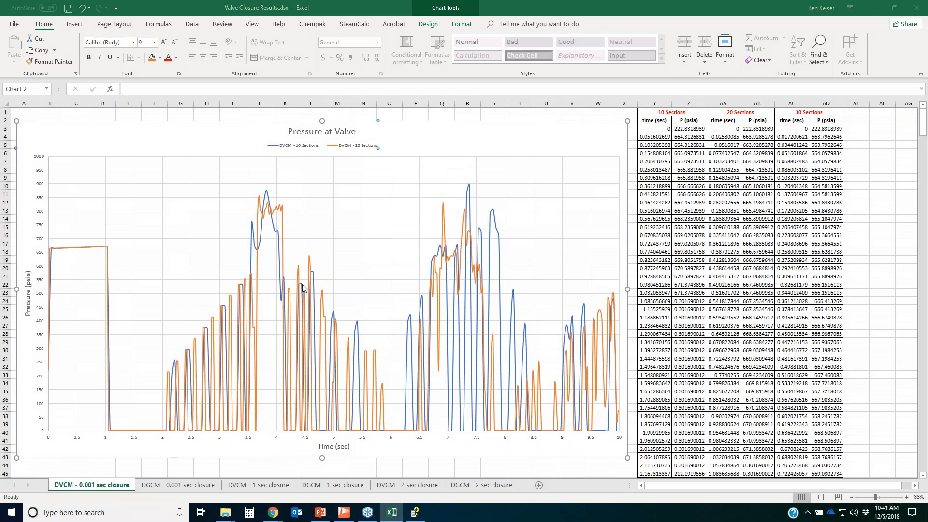
{"action": "left_click", "coordinate": [274, 321]}
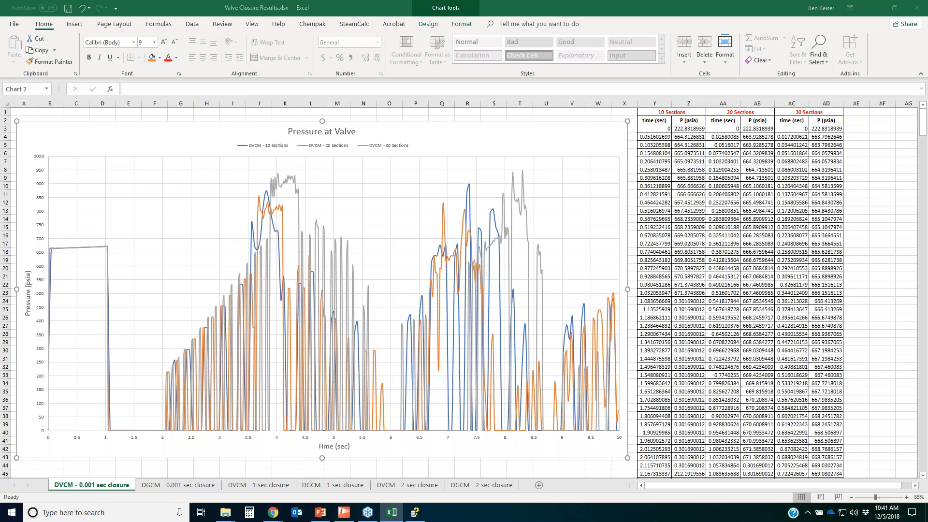
Circle the 30 Sections peaks near 4 and 8 seconds, add two question marks beside the first peaks, and clear the marks
{"action": "mouse_move", "coordinate": [257, 177]}
{"action": "left_mouse_down"}
{"action": "mouse_move", "coordinate": [273, 189]}
{"action": "mouse_move", "coordinate": [296, 173]}
{"action": "left_mouse_up"}
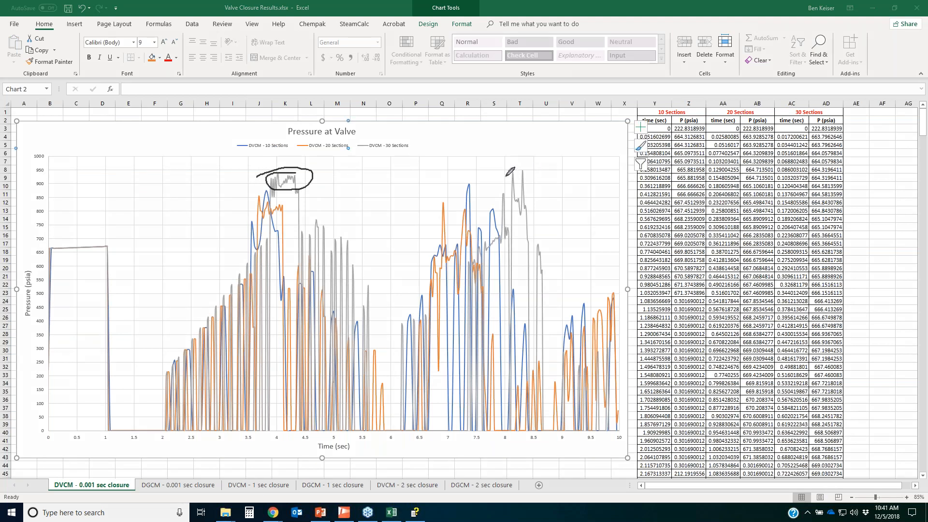
{"action": "mouse_move", "coordinate": [517, 168]}
{"action": "left_mouse_down"}
{"action": "mouse_move", "coordinate": [505, 187]}
{"action": "mouse_move", "coordinate": [504, 173]}
{"action": "left_mouse_up"}
{"action": "mouse_move", "coordinate": [327, 156]}
{"action": "left_mouse_down"}
{"action": "mouse_move", "coordinate": [342, 173]}
{"action": "mouse_move", "coordinate": [342, 199]}
{"action": "left_mouse_up"}
{"action": "left_click", "coordinate": [340, 209]}
{"action": "left_click_drag", "start_coordinate": [258, 202], "coordinate": [240, 222]}
{"action": "left_click", "coordinate": [234, 240]}
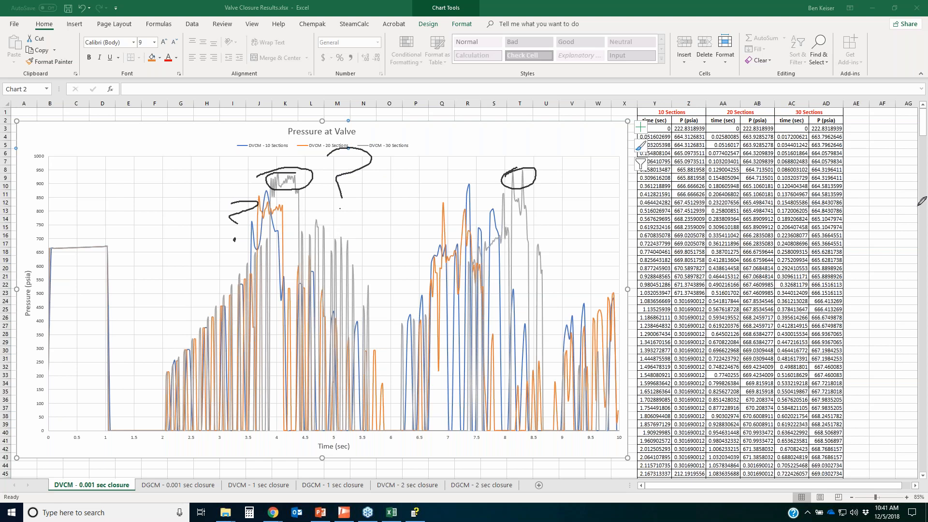
{"action": "key", "text": "Escape"}
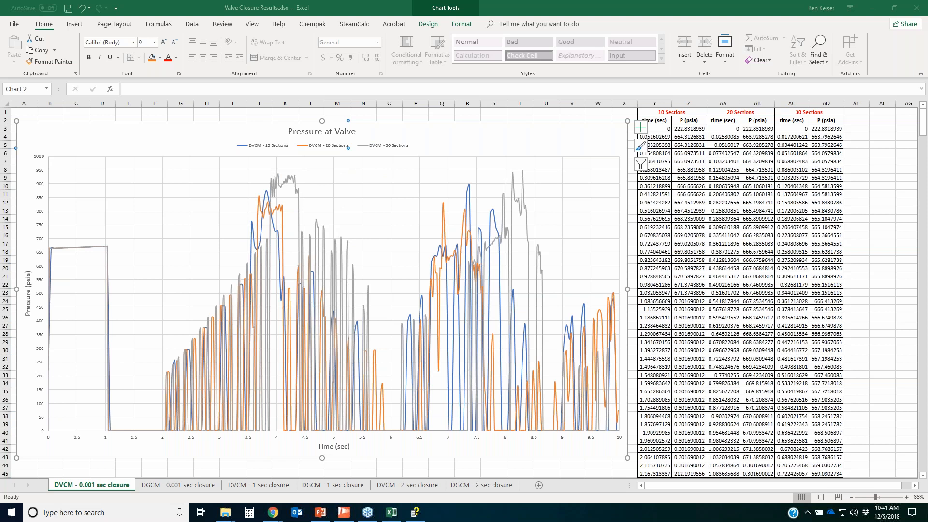
Switch to AFT Impulse, load the DGCM scenario under 0.001 Sec Closure, and review its 10, 20 and 30 Sections child scenarios
{"action": "left_click", "coordinate": [343, 512]}
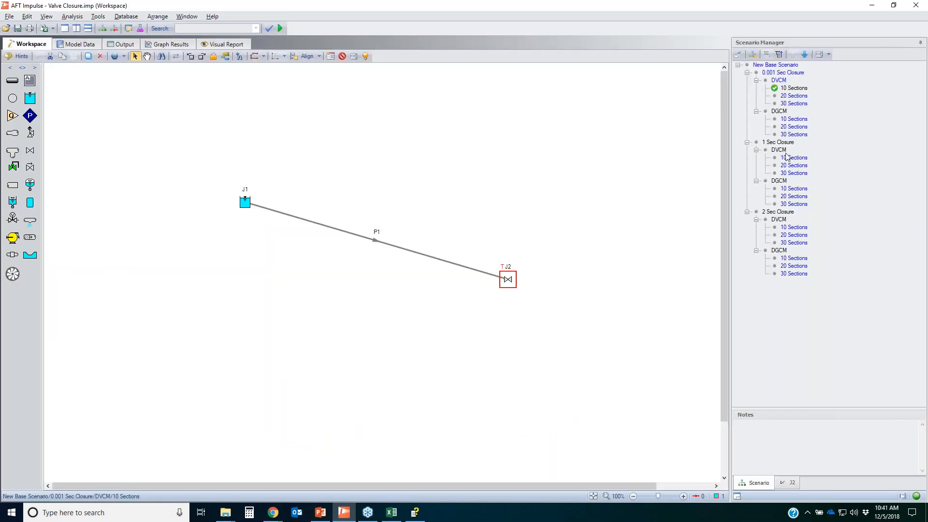
{"action": "double_click", "coordinate": [779, 112]}
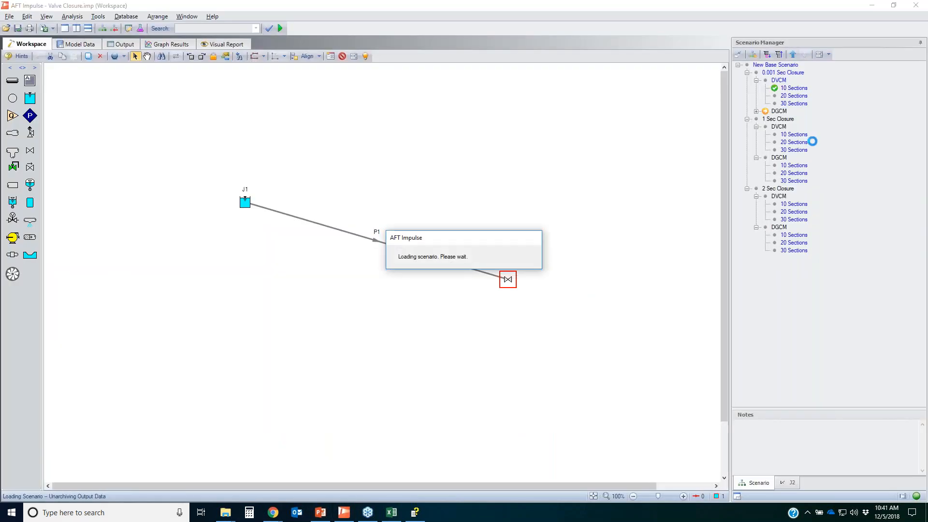
{"action": "left_click", "coordinate": [784, 113]}
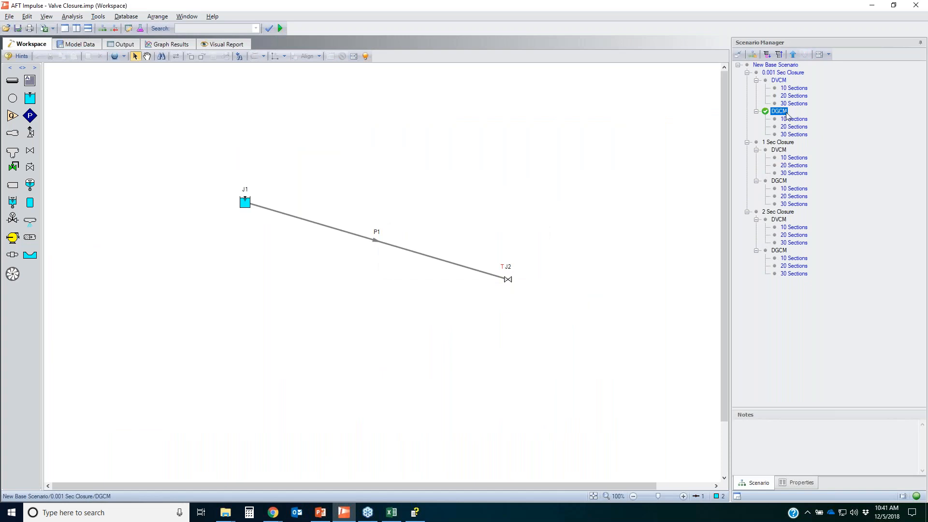
{"action": "left_click", "coordinate": [801, 120]}
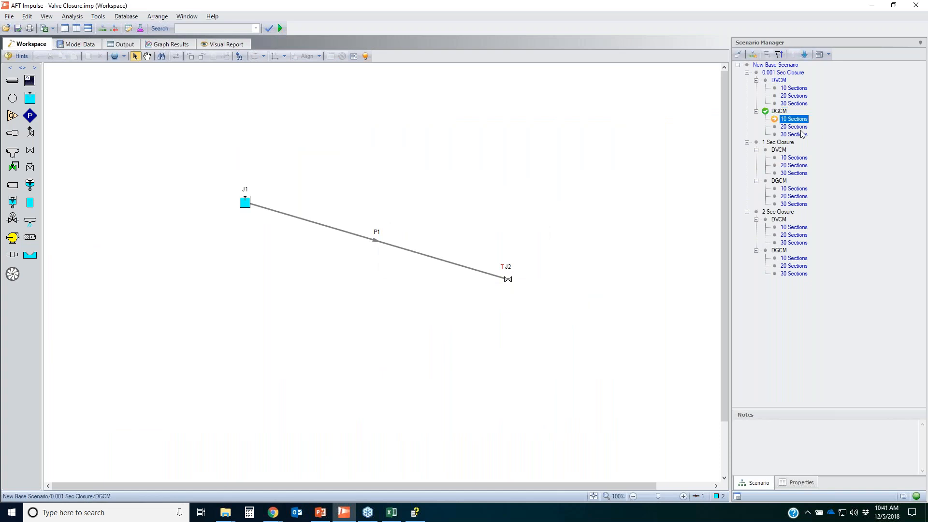
{"action": "left_click", "coordinate": [800, 128]}
{"action": "left_click", "coordinate": [802, 135]}
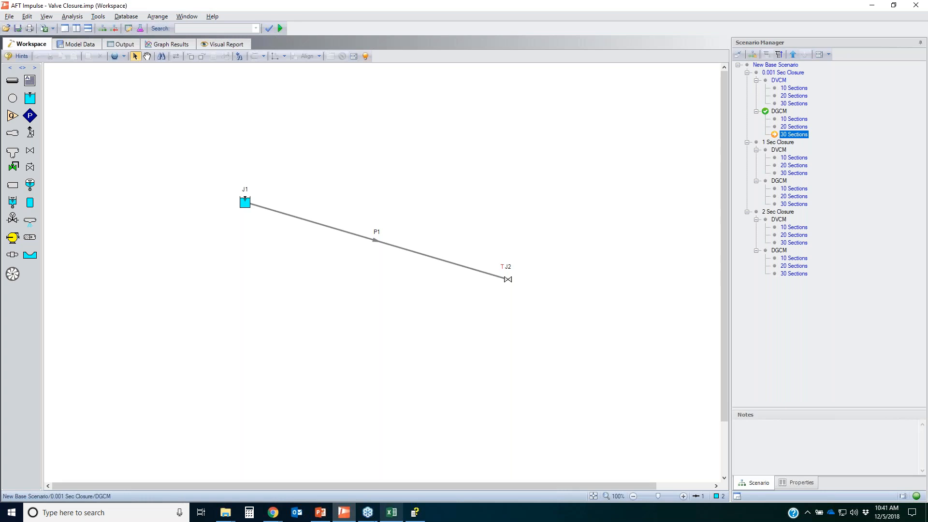
Switch back to the Excel workbook and open the DGCM - 0.001 sec closure sheet
{"action": "left_click", "coordinate": [392, 512]}
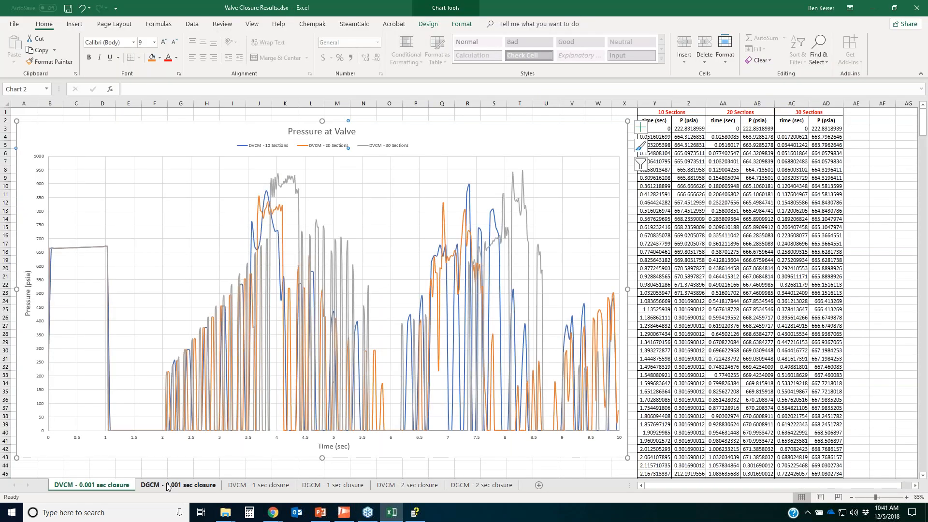
{"action": "left_click", "coordinate": [168, 486]}
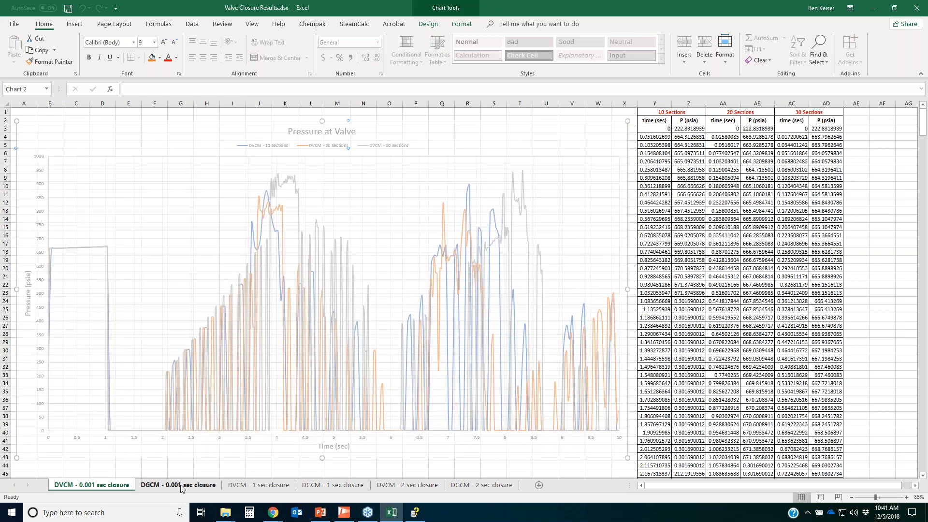
{"action": "left_click", "coordinate": [181, 485]}
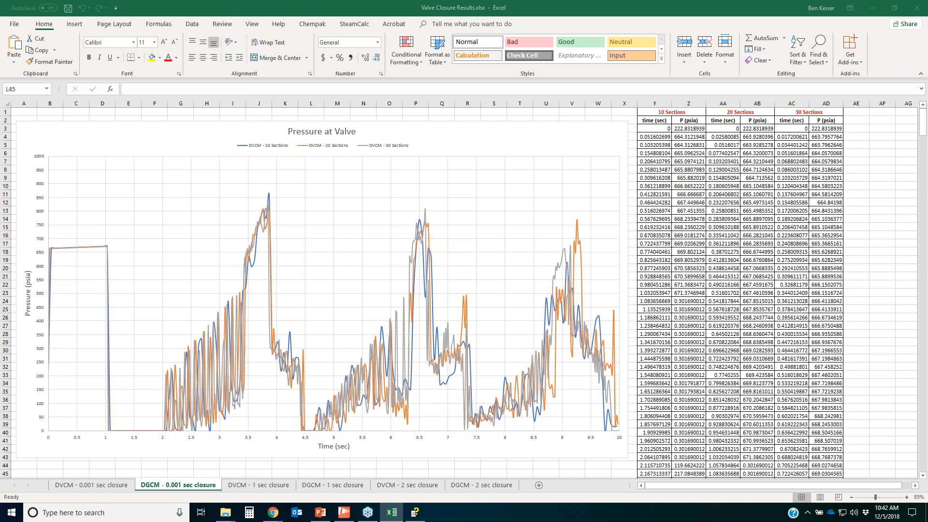
Circle the three low-pressure stretches along the DGCM chart's time axis, starting near 2, 4.5 and 7 seconds, and clear the marks
{"action": "mouse_move", "coordinate": [155, 426]}
{"action": "left_mouse_down"}
{"action": "mouse_move", "coordinate": [224, 430]}
{"action": "mouse_move", "coordinate": [196, 424]}
{"action": "left_mouse_up"}
{"action": "mouse_move", "coordinate": [290, 425]}
{"action": "left_mouse_down"}
{"action": "mouse_move", "coordinate": [370, 426]}
{"action": "mouse_move", "coordinate": [290, 427]}
{"action": "left_mouse_up"}
{"action": "mouse_move", "coordinate": [459, 419]}
{"action": "left_mouse_down"}
{"action": "mouse_move", "coordinate": [445, 426]}
{"action": "mouse_move", "coordinate": [485, 419]}
{"action": "left_mouse_up"}
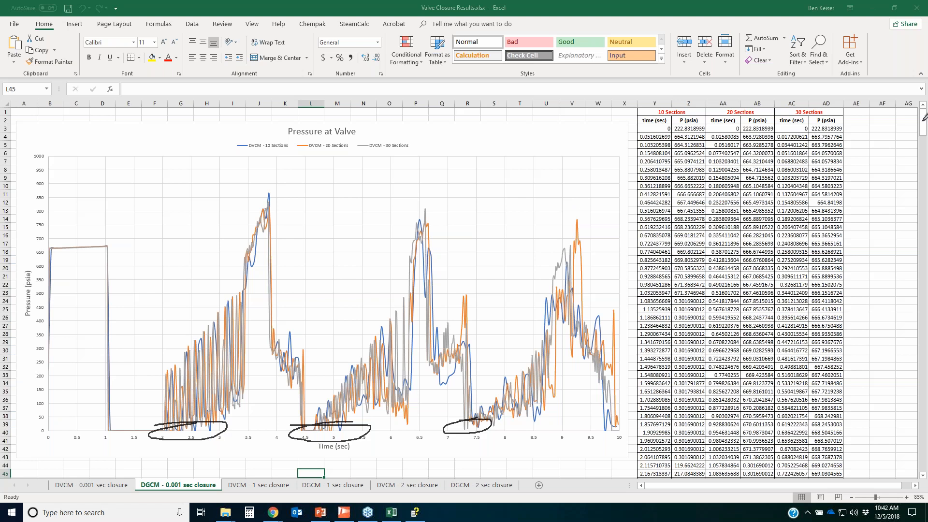
{"action": "key", "text": "Escape"}
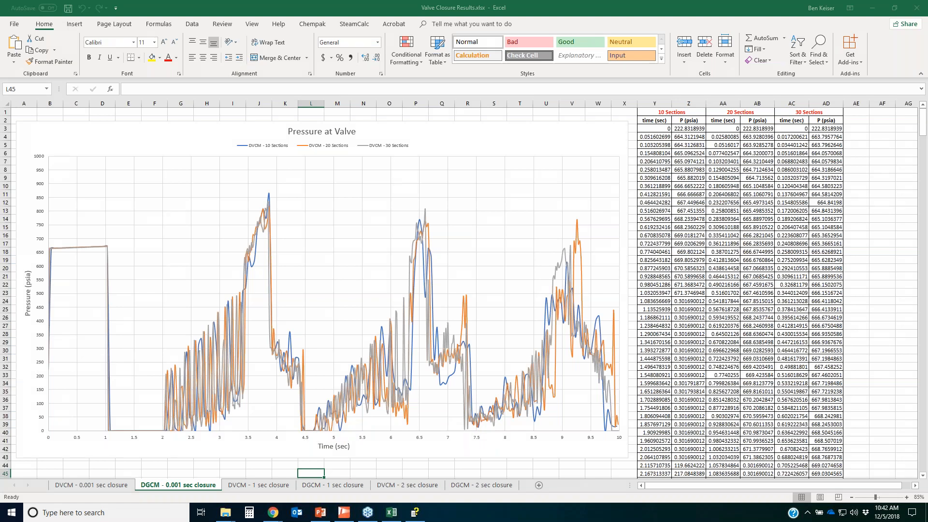
Limit the DGCM sheet's Pressure at Valve chart to the DVCM - 10 Sections series, excluding the 20 and 30 Sections series
{"action": "left_click", "coordinate": [347, 150]}
{"action": "right_click", "coordinate": [348, 150]}
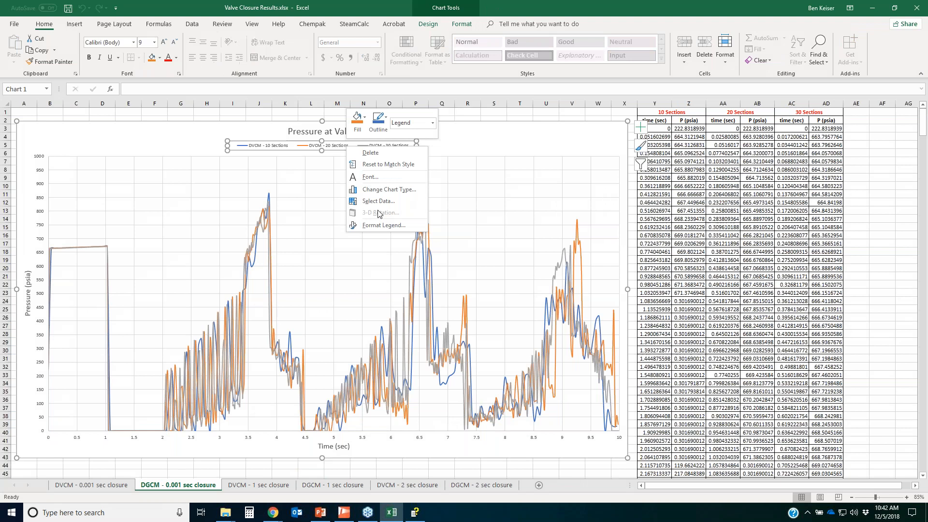
{"action": "left_click", "coordinate": [379, 208]}
{"action": "left_click", "coordinate": [55, 283]}
{"action": "left_click", "coordinate": [54, 272]}
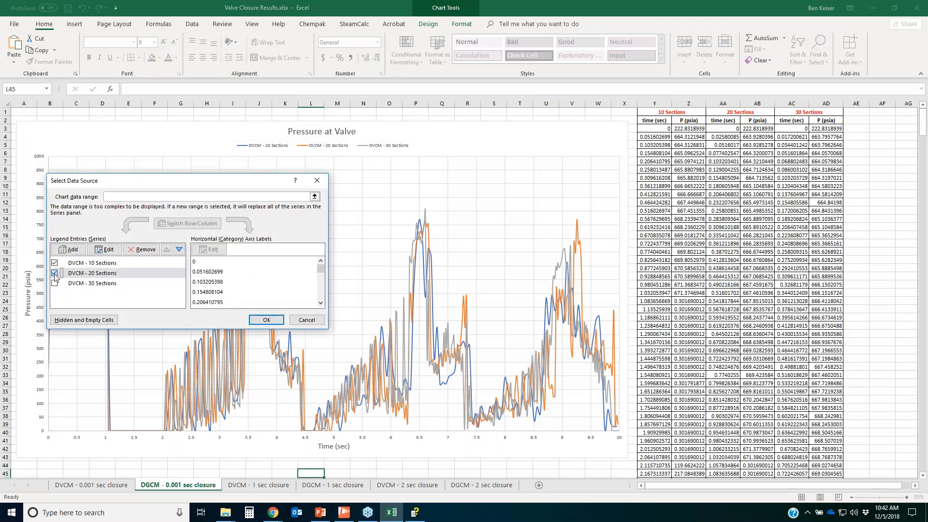
{"action": "left_click", "coordinate": [265, 320]}
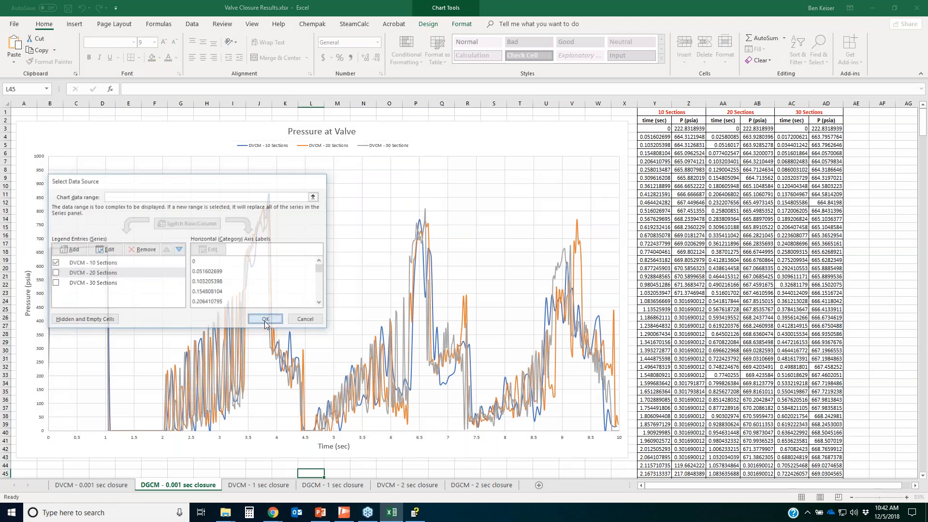
Add the DVCM - 30 Sections series back to the DGCM sheet's Pressure at Valve chart
{"action": "right_click", "coordinate": [338, 148]}
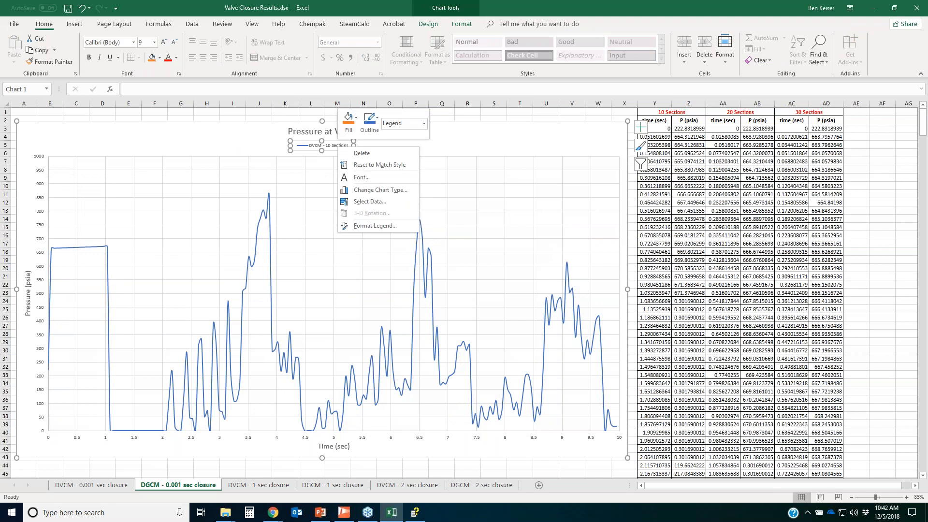
{"action": "left_click", "coordinate": [391, 203]}
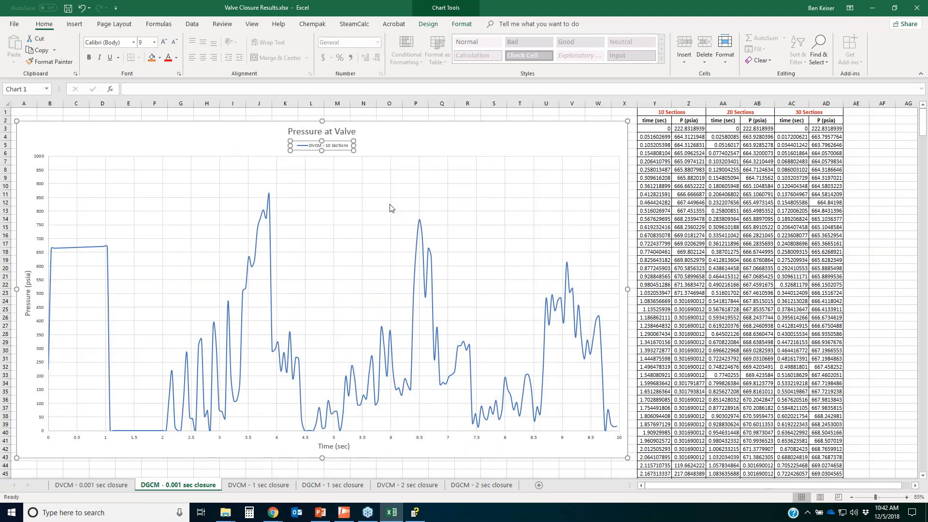
{"action": "left_click", "coordinate": [57, 283]}
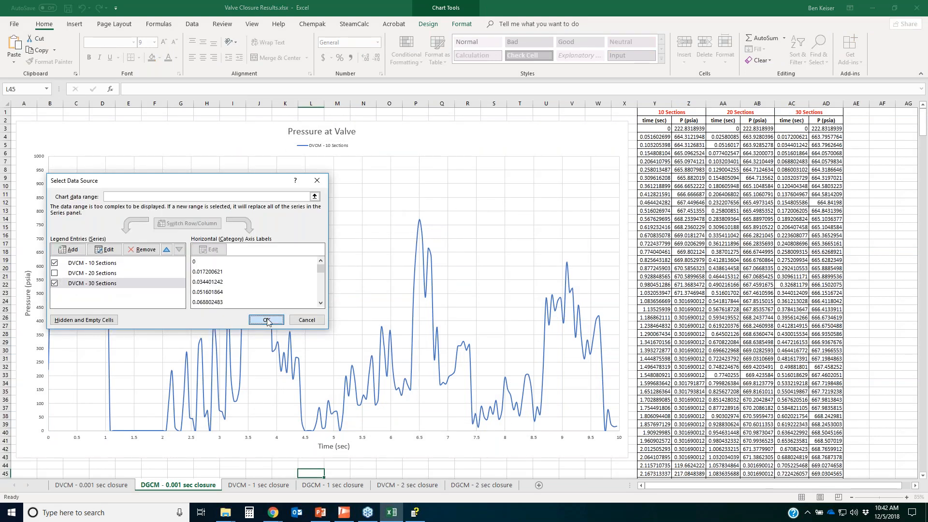
{"action": "left_click", "coordinate": [266, 319]}
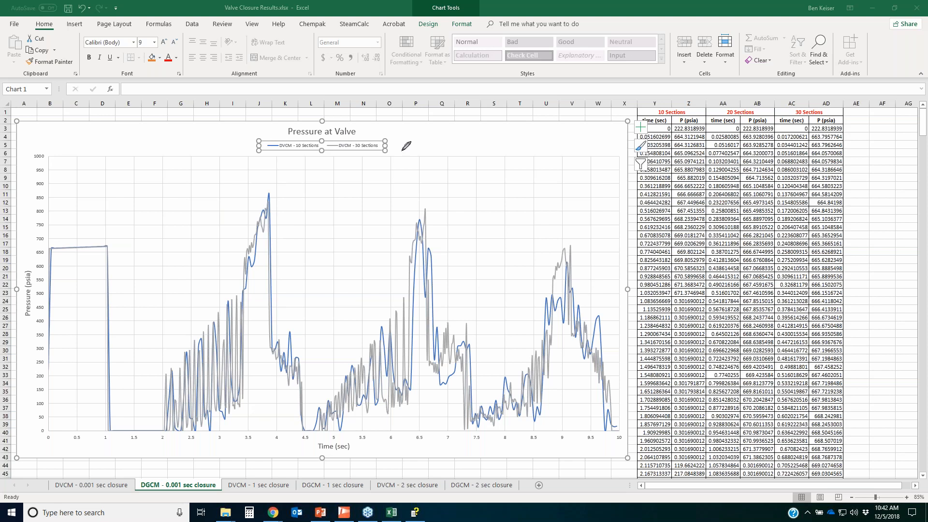
Circle the peaks near 4 and 6.5 seconds, mark the pressure level around 850 psia, sketch a rough peak curve, and clear the marks
{"action": "left_click", "coordinate": [250, 192]}
{"action": "left_click_drag", "start_coordinate": [283, 191], "coordinate": [261, 190]}
{"action": "mouse_move", "coordinate": [425, 203]}
{"action": "left_mouse_down"}
{"action": "mouse_move", "coordinate": [419, 223]}
{"action": "mouse_move", "coordinate": [419, 212]}
{"action": "left_mouse_up"}
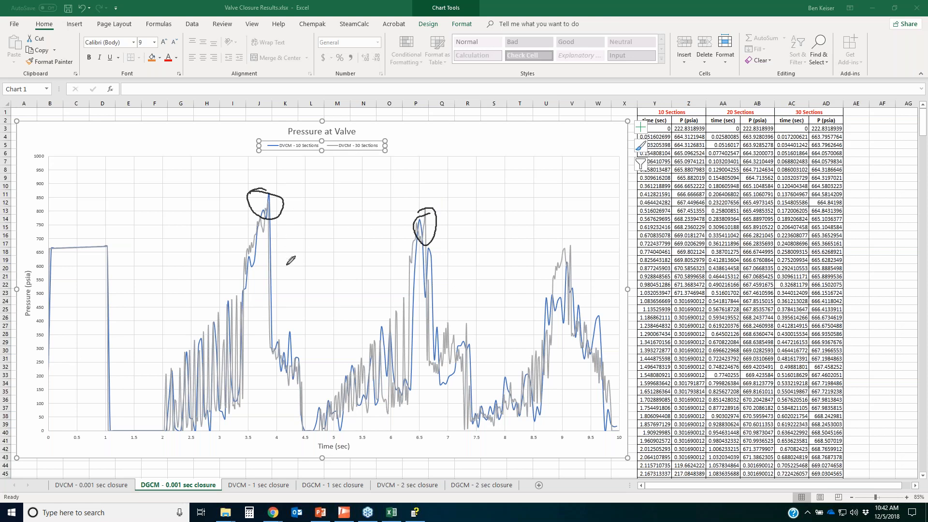
{"action": "mouse_move", "coordinate": [26, 199]}
{"action": "left_mouse_down"}
{"action": "mouse_move", "coordinate": [101, 191]}
{"action": "mouse_move", "coordinate": [93, 194]}
{"action": "left_mouse_up"}
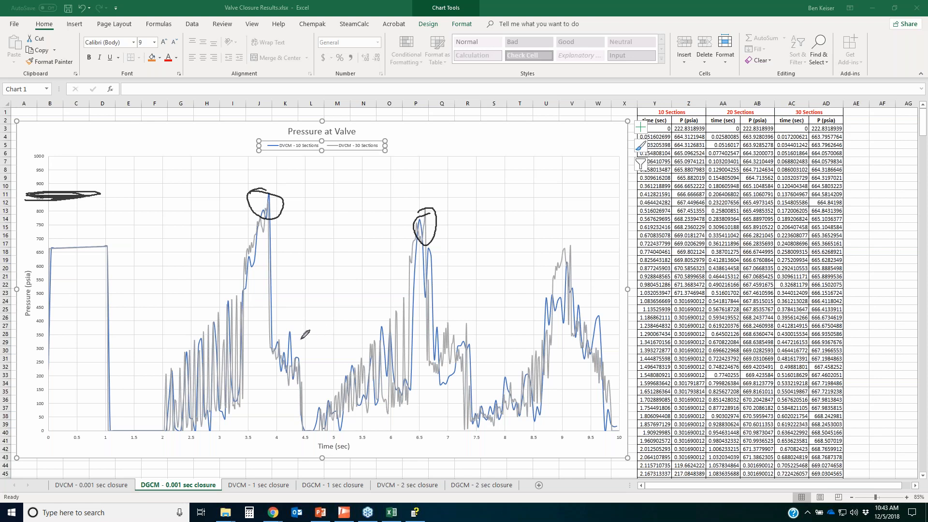
{"action": "mouse_move", "coordinate": [301, 339]}
{"action": "left_mouse_down"}
{"action": "mouse_move", "coordinate": [321, 284]}
{"action": "mouse_move", "coordinate": [388, 177]}
{"action": "mouse_move", "coordinate": [464, 453]}
{"action": "mouse_move", "coordinate": [461, 502]}
{"action": "left_mouse_up"}
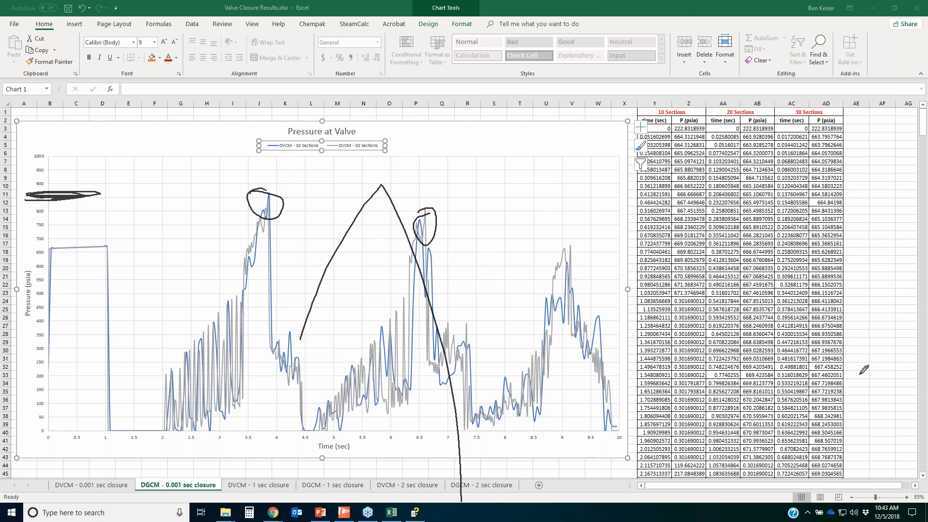
{"action": "key", "text": "Escape"}
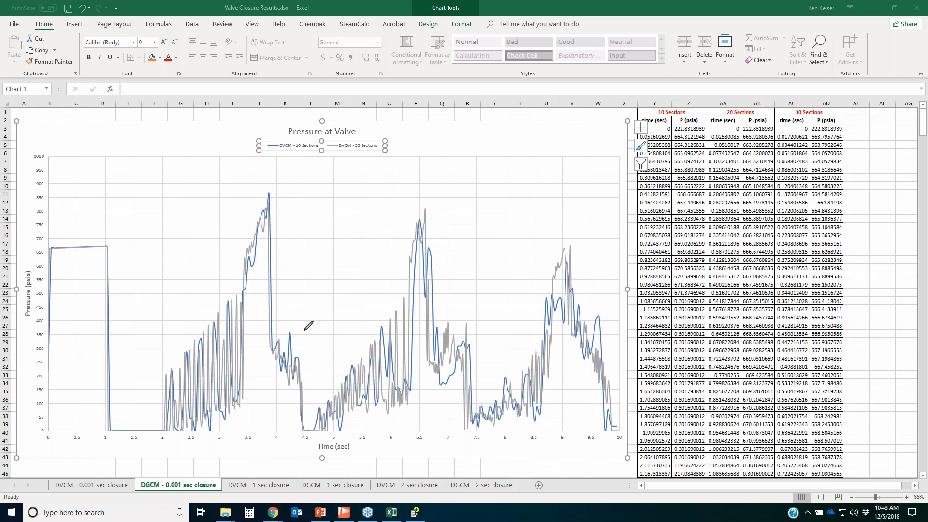
Sketch a rising and falling curve with points along it, circle its peak, and draw a second, taller peak curve over the chart
{"action": "mouse_move", "coordinate": [303, 333]}
{"action": "left_mouse_down"}
{"action": "mouse_move", "coordinate": [333, 268]}
{"action": "mouse_move", "coordinate": [438, 172]}
{"action": "left_mouse_up"}
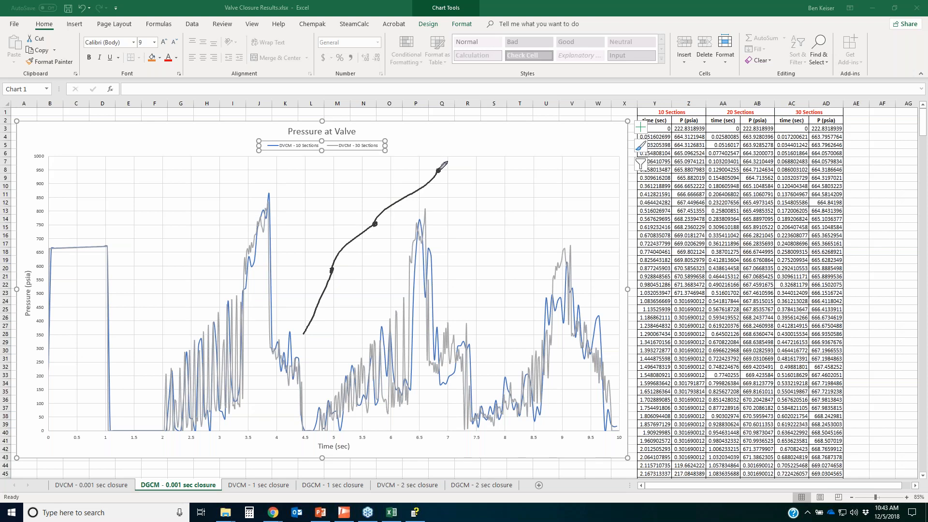
{"action": "left_click", "coordinate": [380, 227]}
{"action": "left_click_drag", "start_coordinate": [479, 277], "coordinate": [482, 282]}
{"action": "left_click_drag", "start_coordinate": [494, 326], "coordinate": [498, 326]}
{"action": "left_click_drag", "start_coordinate": [438, 170], "coordinate": [497, 333]}
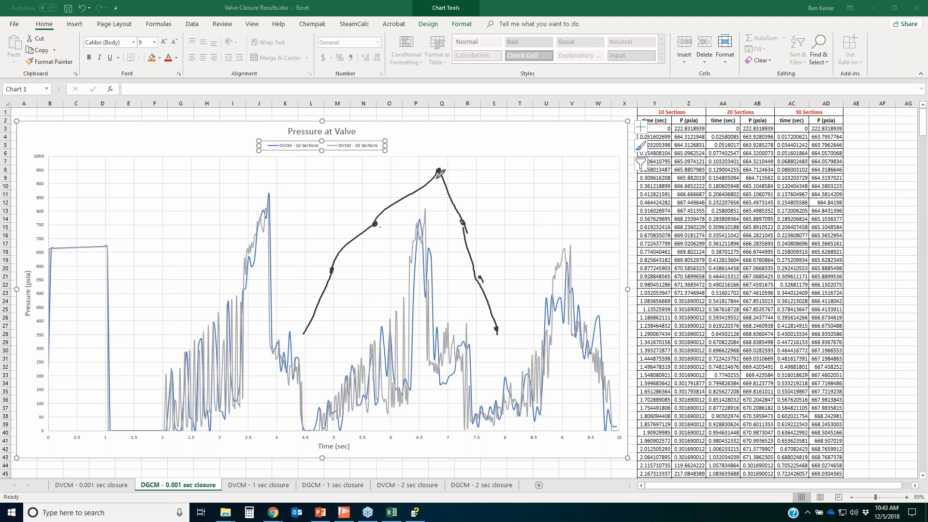
{"action": "mouse_move", "coordinate": [435, 159]}
{"action": "left_mouse_down"}
{"action": "mouse_move", "coordinate": [410, 179]}
{"action": "mouse_move", "coordinate": [447, 160]}
{"action": "left_mouse_up"}
{"action": "mouse_move", "coordinate": [152, 336]}
{"action": "left_mouse_down"}
{"action": "mouse_move", "coordinate": [156, 310]}
{"action": "mouse_move", "coordinate": [295, 334]}
{"action": "mouse_move", "coordinate": [293, 359]}
{"action": "left_mouse_up"}
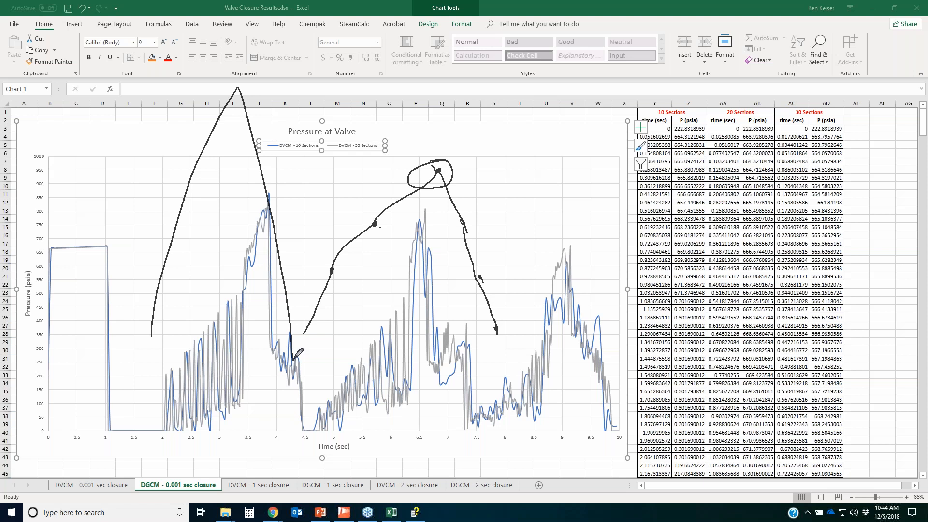
Mark points along the rising and falling sides of the sketched lower curve, and clear all pen marks from the chart
{"action": "left_click", "coordinate": [327, 275]}
{"action": "left_click", "coordinate": [348, 247]}
{"action": "left_click", "coordinate": [372, 230]}
{"action": "left_click", "coordinate": [432, 175]}
{"action": "left_click", "coordinate": [466, 221]}
{"action": "left_click", "coordinate": [482, 273]}
{"action": "left_click", "coordinate": [498, 324]}
{"action": "key", "text": "Escape"}
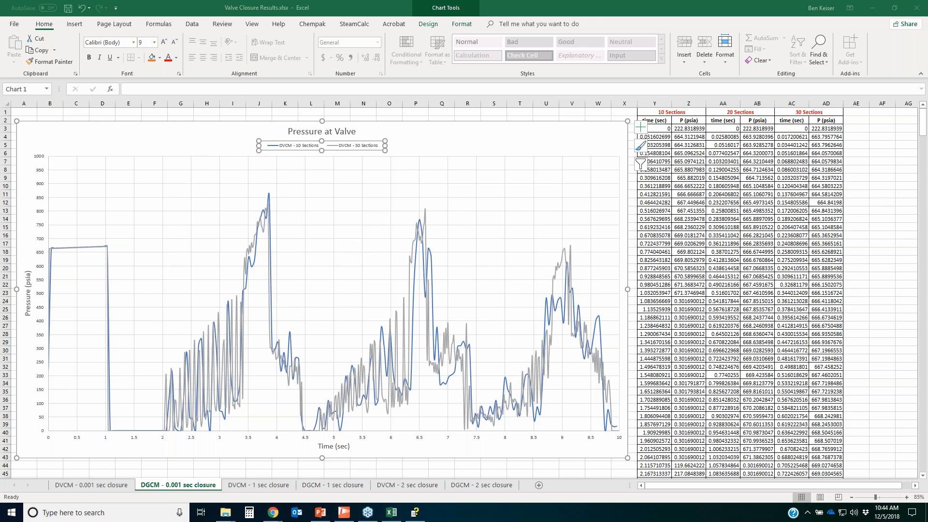
Circle the title and legend of the Pressure at Valve chart with the pen, and clear the marks
{"action": "mouse_move", "coordinate": [237, 140]}
{"action": "left_mouse_down"}
{"action": "mouse_move", "coordinate": [391, 145]}
{"action": "mouse_move", "coordinate": [213, 162]}
{"action": "left_mouse_up"}
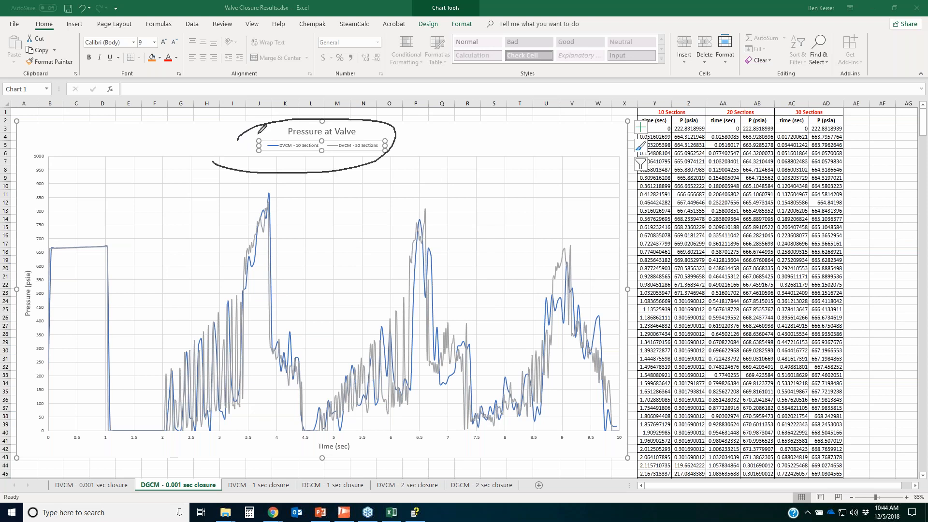
{"action": "left_click_drag", "start_coordinate": [263, 131], "coordinate": [212, 161]}
{"action": "key", "text": "Escape"}
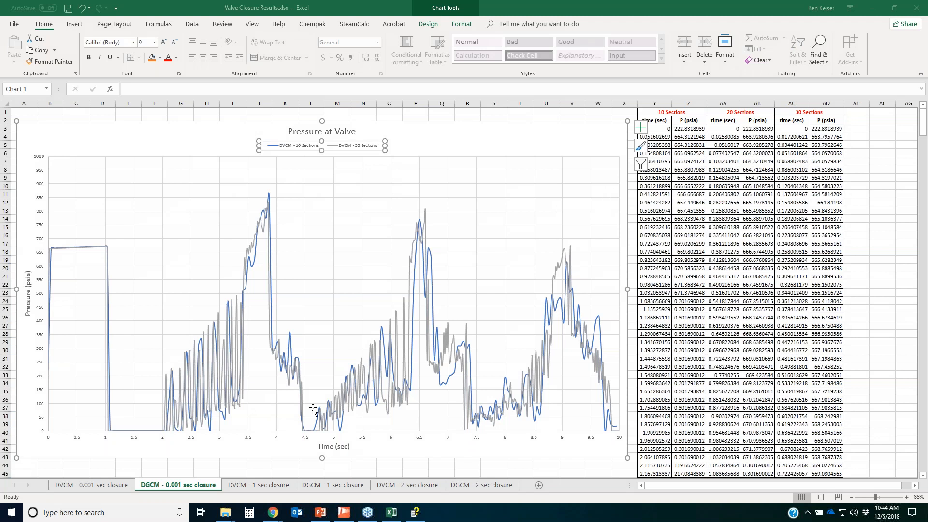
Switch to AFT Impulse and point out the 1 Sec Closure and 2 Sec Closure scenarios in the scenario tree
{"action": "left_click", "coordinate": [351, 517]}
{"action": "left_click", "coordinate": [782, 143]}
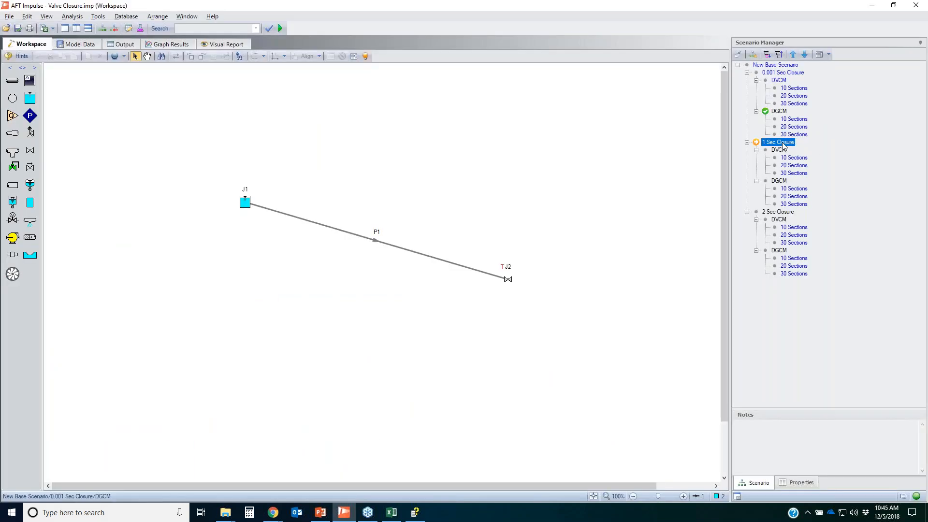
{"action": "left_click", "coordinate": [792, 214]}
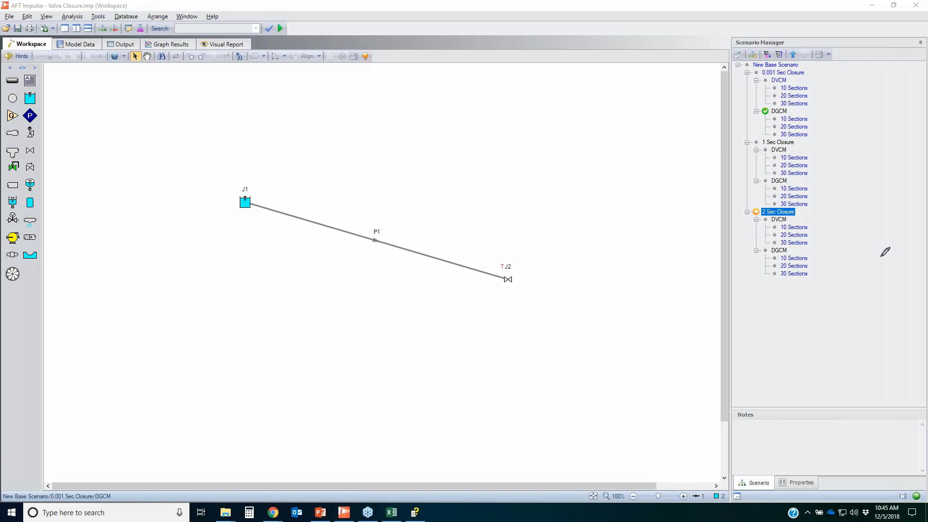
Switch to Excel and, on the DVCM - 1 sec closure chart, circle the low-pressure regions near 2, 4.5 and 7 seconds
{"action": "left_click", "coordinate": [393, 517]}
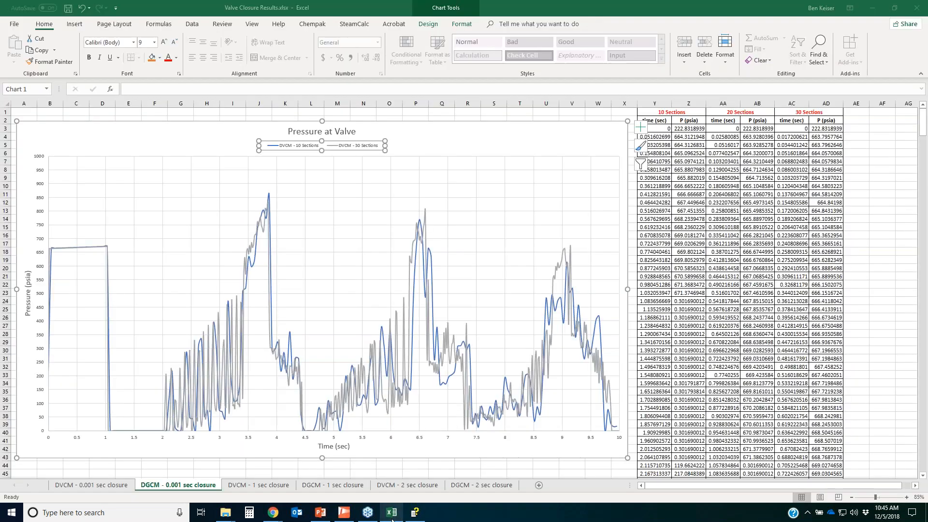
{"action": "left_click", "coordinate": [260, 488]}
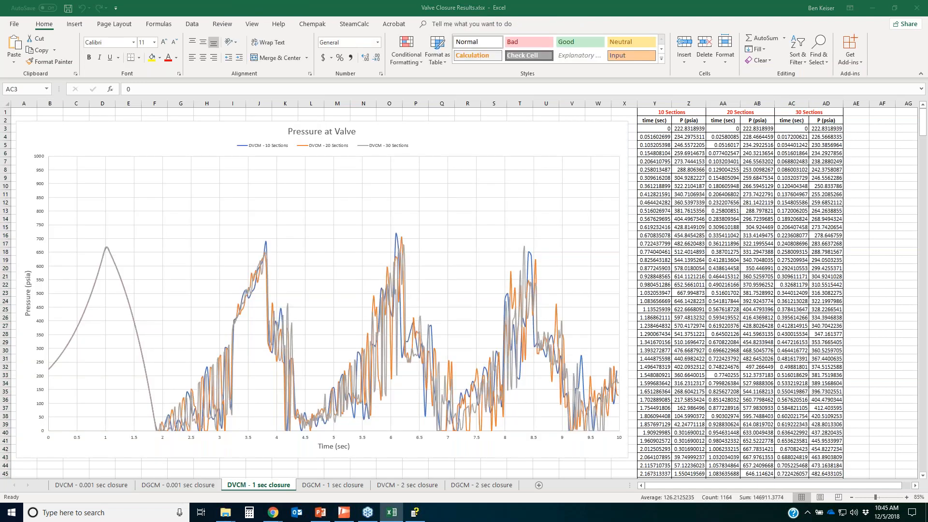
{"action": "mouse_move", "coordinate": [162, 427]}
{"action": "left_mouse_down"}
{"action": "mouse_move", "coordinate": [221, 427]}
{"action": "mouse_move", "coordinate": [160, 425]}
{"action": "left_mouse_up"}
{"action": "mouse_move", "coordinate": [314, 419]}
{"action": "left_mouse_down"}
{"action": "mouse_move", "coordinate": [272, 417]}
{"action": "mouse_move", "coordinate": [311, 414]}
{"action": "left_mouse_up"}
{"action": "mouse_move", "coordinate": [428, 425]}
{"action": "left_mouse_down"}
{"action": "mouse_move", "coordinate": [406, 428]}
{"action": "mouse_move", "coordinate": [494, 415]}
{"action": "left_mouse_up"}
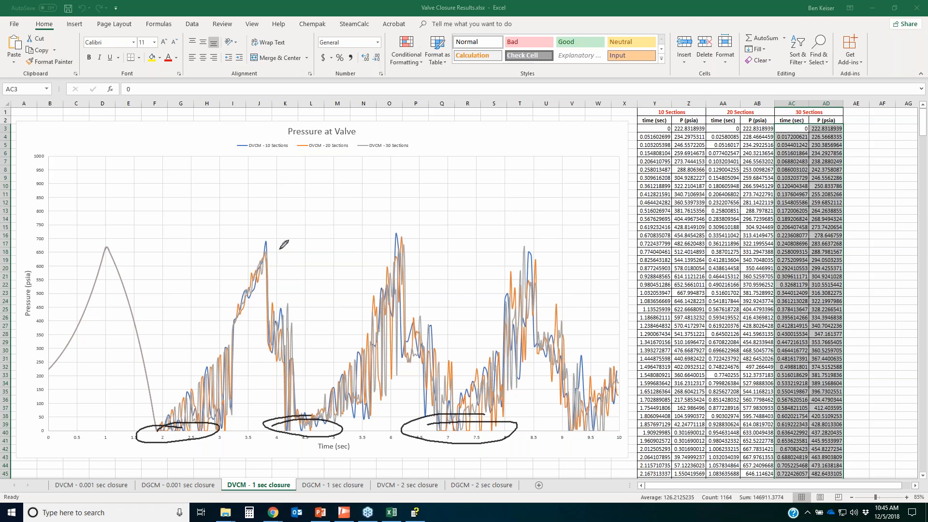
Circle the four pressure peaks near 1, 4, 6 and 8.5 seconds on the DVCM - 1 sec closure chart
{"action": "left_click_drag", "start_coordinate": [261, 240], "coordinate": [280, 245]}
{"action": "left_click_drag", "start_coordinate": [401, 241], "coordinate": [404, 235]}
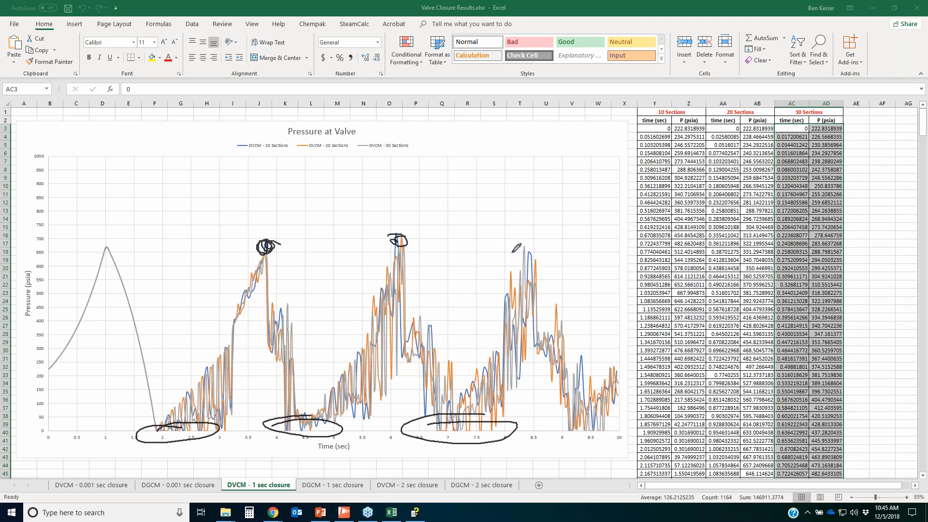
{"action": "left_click_drag", "start_coordinate": [514, 248], "coordinate": [545, 263]}
{"action": "left_click_drag", "start_coordinate": [93, 246], "coordinate": [114, 247]}
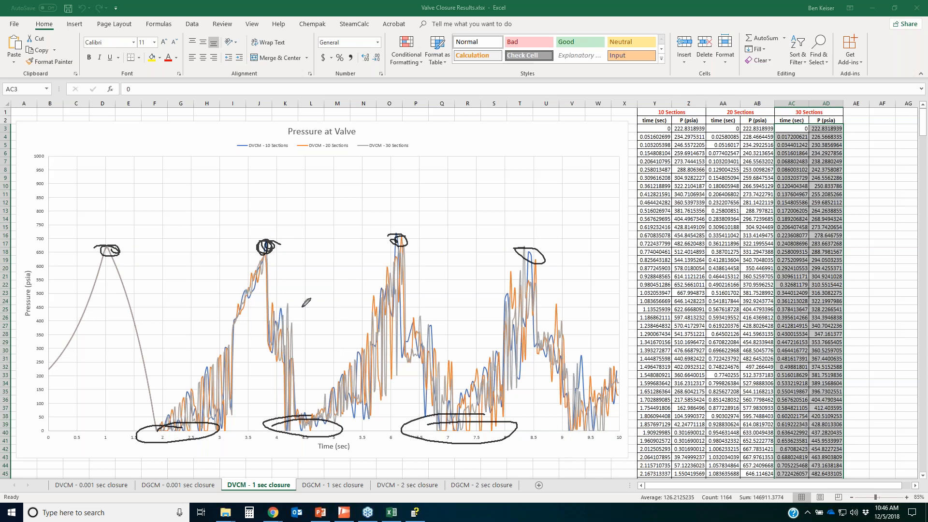
Circle the three later peaks together and the series legend, trace the rises to the second and third peaks, and clear the marks
{"action": "left_click_drag", "start_coordinate": [263, 220], "coordinate": [560, 214]}
{"action": "left_click_drag", "start_coordinate": [557, 274], "coordinate": [411, 217]}
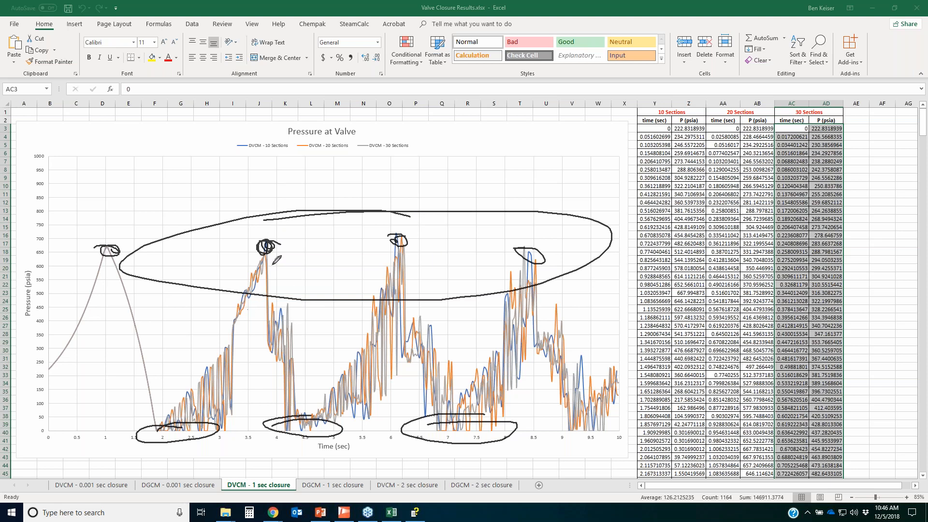
{"action": "left_click_drag", "start_coordinate": [230, 157], "coordinate": [256, 160]}
{"action": "mouse_move", "coordinate": [422, 153]}
{"action": "left_mouse_down"}
{"action": "mouse_move", "coordinate": [338, 143]}
{"action": "mouse_move", "coordinate": [236, 154]}
{"action": "left_mouse_up"}
{"action": "left_click_drag", "start_coordinate": [242, 302], "coordinate": [254, 286]}
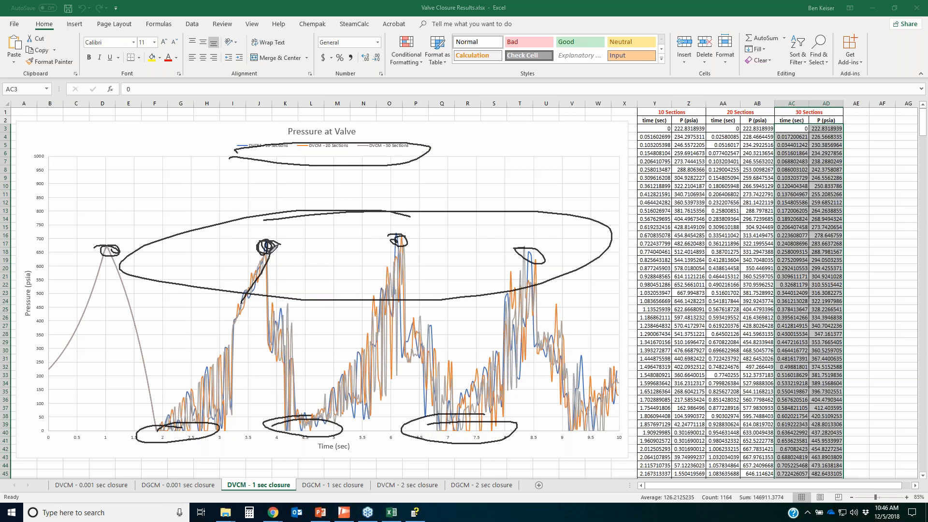
{"action": "left_click_drag", "start_coordinate": [373, 319], "coordinate": [395, 231]}
{"action": "left_click", "coordinate": [926, 198]}
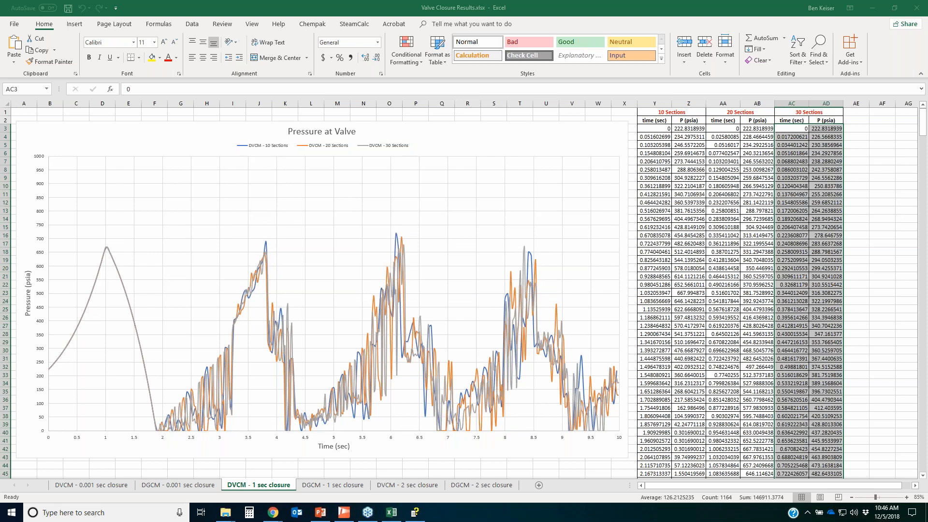
View the DGCM - 1 sec closure chart, and circle the troughs and legend on the DVCM - 2 sec closure chart before clearing the marks
{"action": "left_click", "coordinate": [360, 485]}
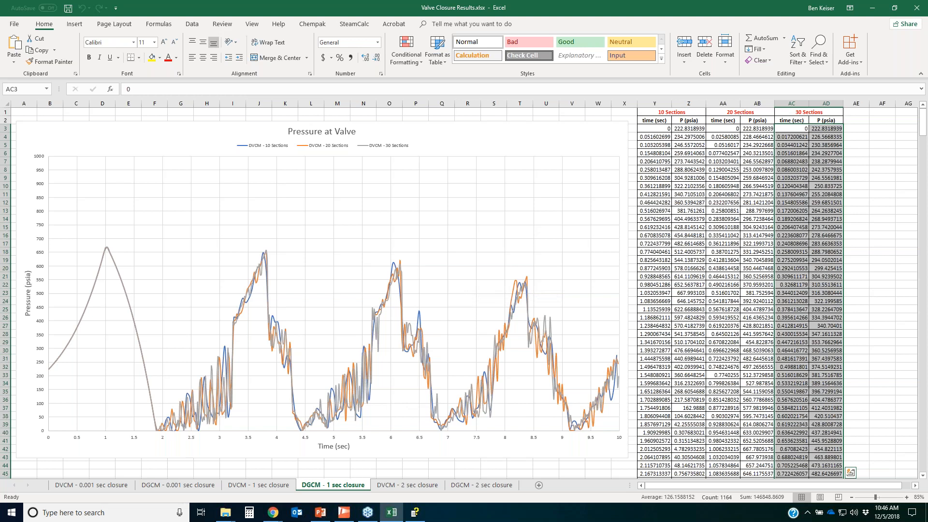
{"action": "left_click", "coordinate": [394, 486]}
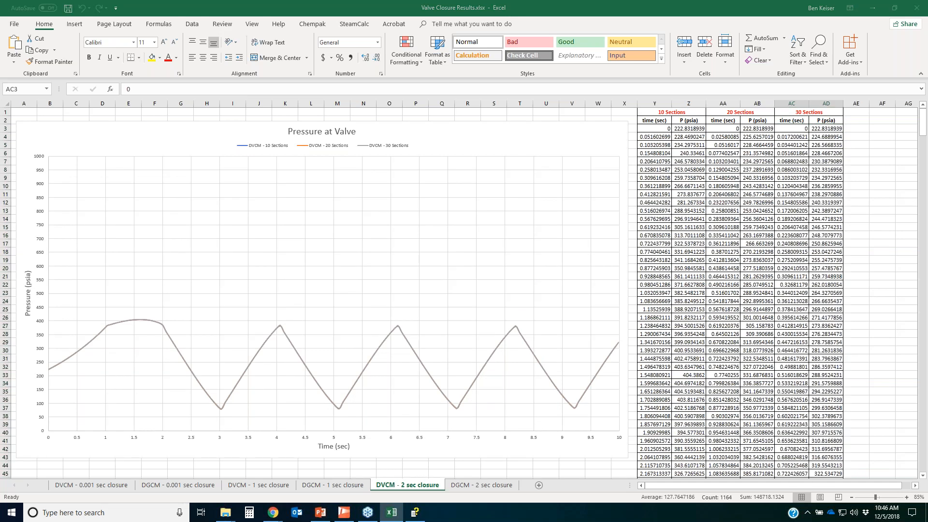
{"action": "left_click_drag", "start_coordinate": [119, 404], "coordinate": [572, 388]}
{"action": "left_click_drag", "start_coordinate": [580, 427], "coordinate": [312, 366]}
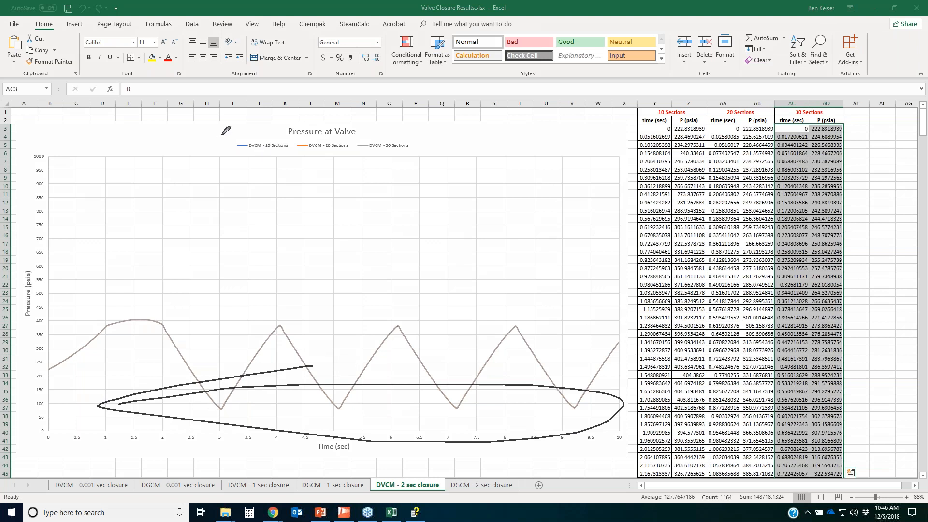
{"action": "mouse_move", "coordinate": [209, 140]}
{"action": "left_mouse_down"}
{"action": "mouse_move", "coordinate": [352, 128]}
{"action": "mouse_move", "coordinate": [449, 141]}
{"action": "mouse_move", "coordinate": [196, 139]}
{"action": "mouse_move", "coordinate": [258, 132]}
{"action": "left_mouse_up"}
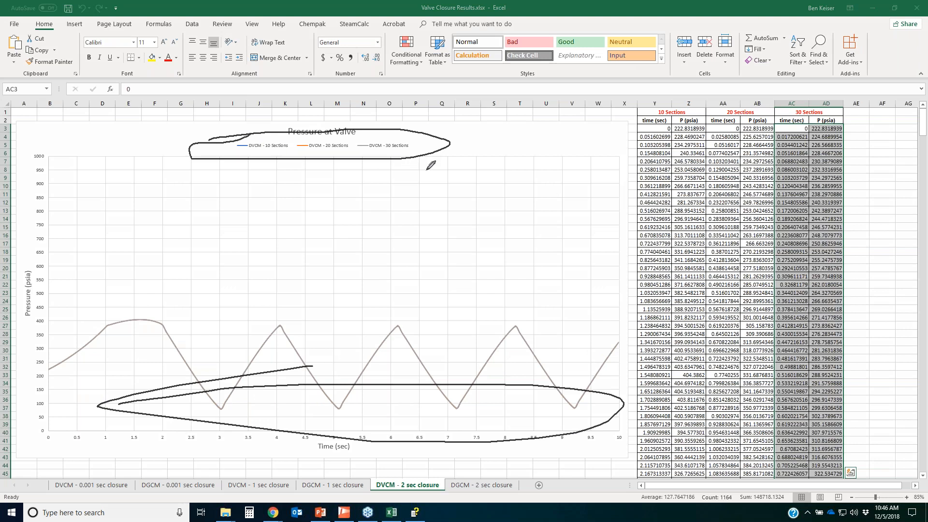
{"action": "left_click", "coordinate": [917, 154]}
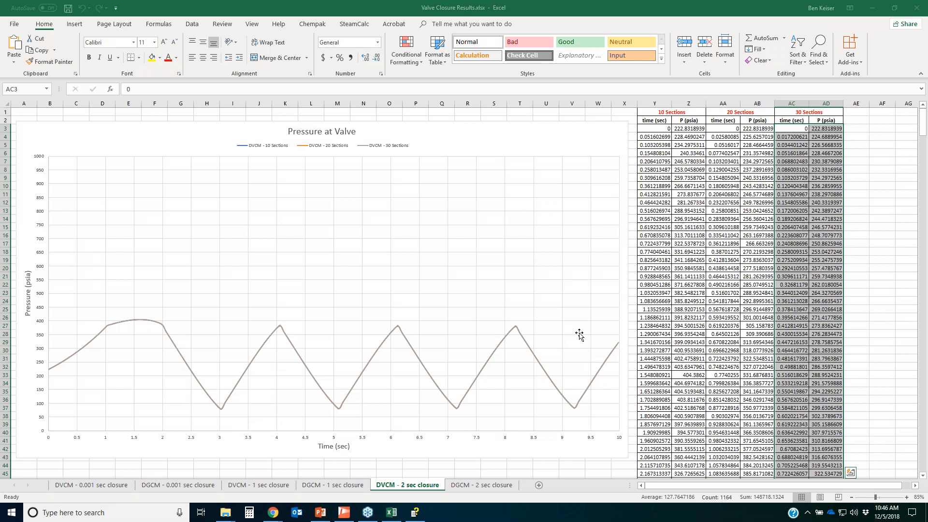
Circle the pressure curve on the DGCM - 2 sec closure chart, clear the mark, and select empty cell AF28
{"action": "left_click", "coordinate": [483, 485]}
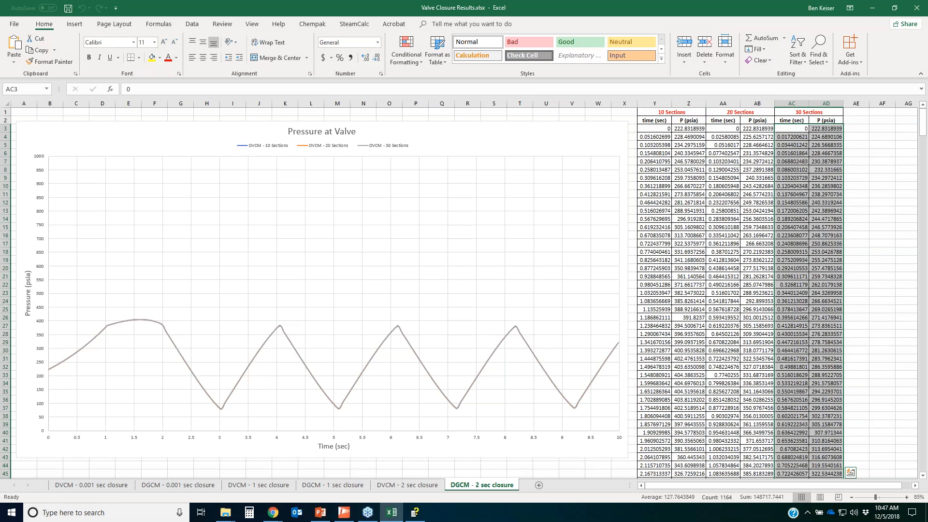
{"action": "left_click_drag", "start_coordinate": [53, 335], "coordinate": [211, 285]}
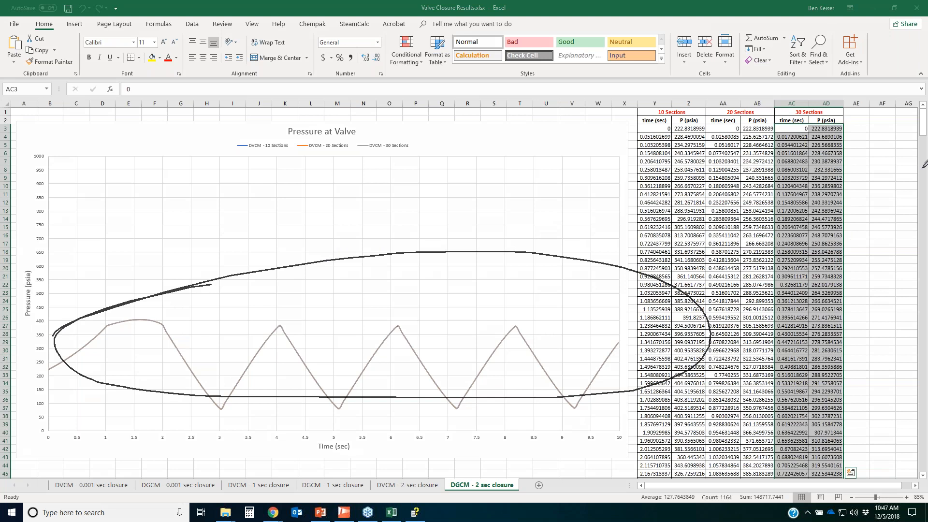
{"action": "key", "text": "Escape"}
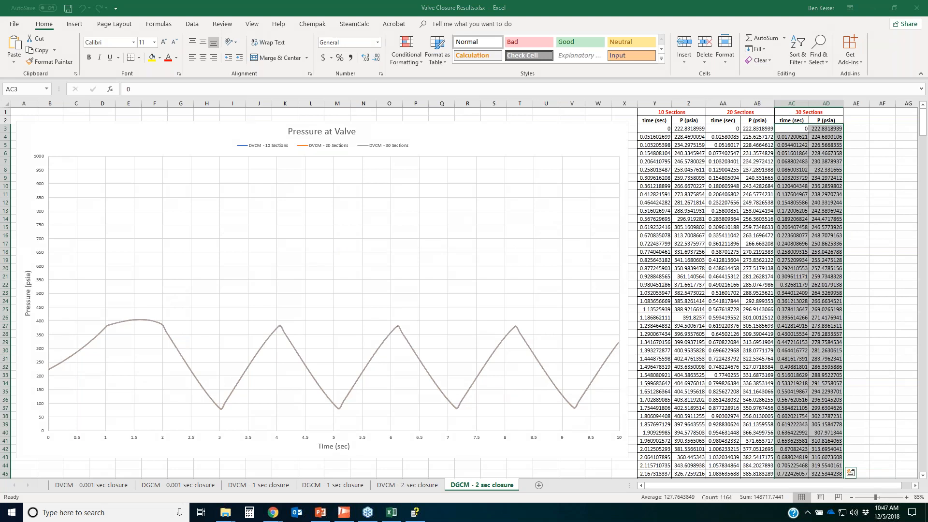
{"action": "left_click", "coordinate": [881, 333]}
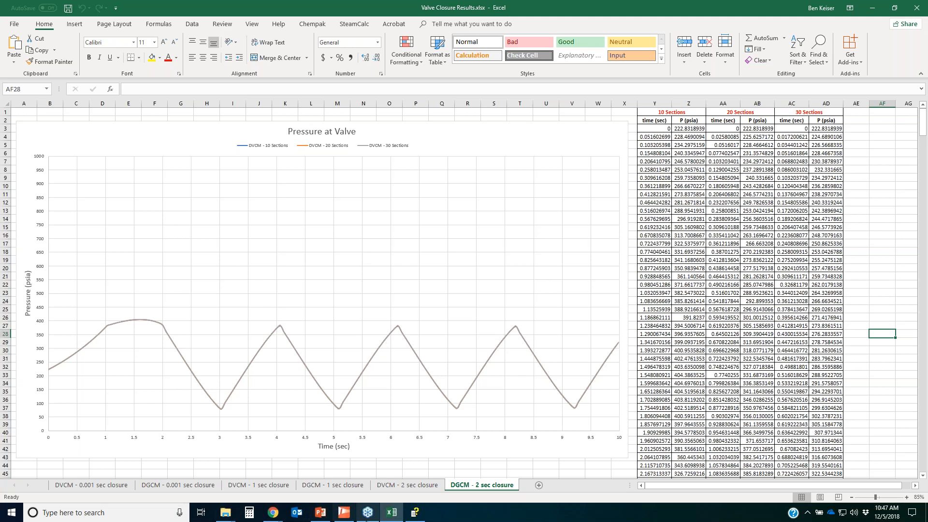
Check the Valve Closure model in AFT Impulse, return to Excel, and close the Valve Closure Results workbook
{"action": "left_click", "coordinate": [352, 518]}
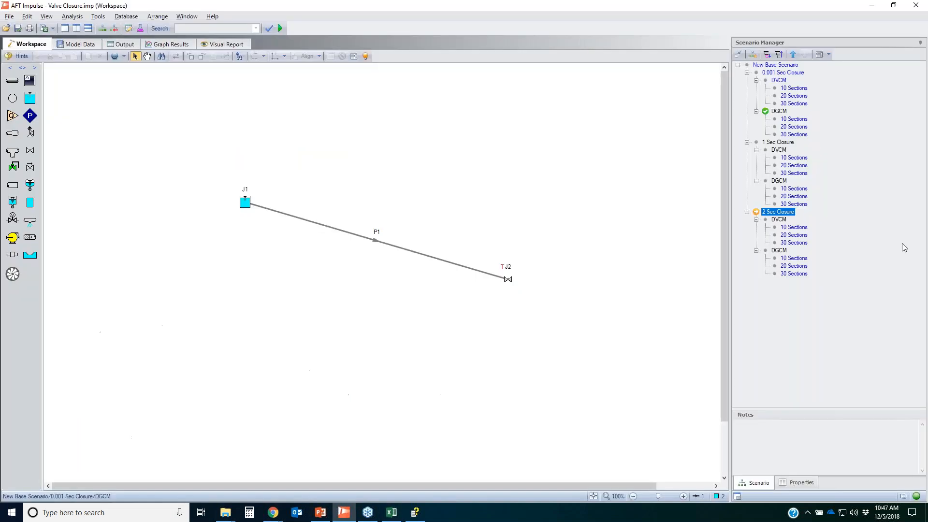
{"action": "left_click", "coordinate": [391, 514]}
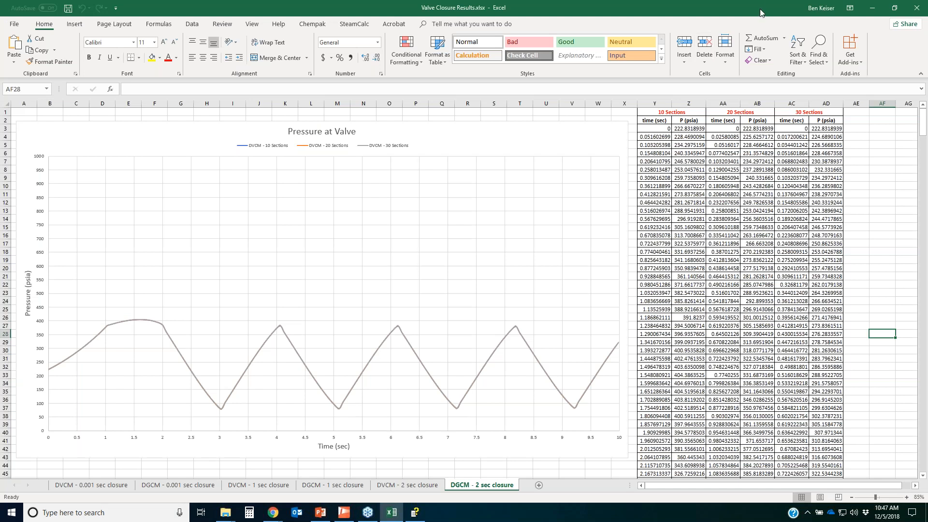
{"action": "left_click", "coordinate": [916, 8]}
{"action": "left_click", "coordinate": [463, 275]}
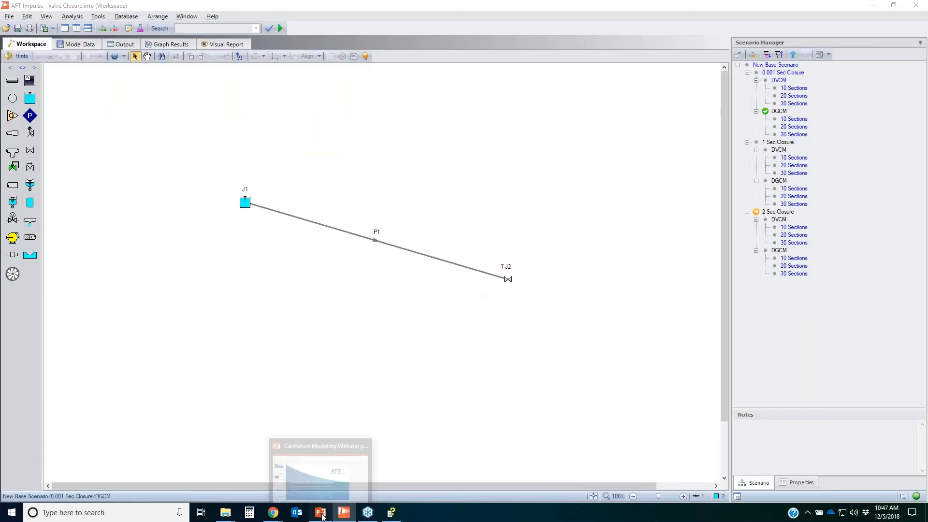
Switch to the Cavitation Modeling Webinar presentation in PowerPoint and start the slide show from slide 17, the single line valve closure example
{"action": "left_click", "coordinate": [320, 512]}
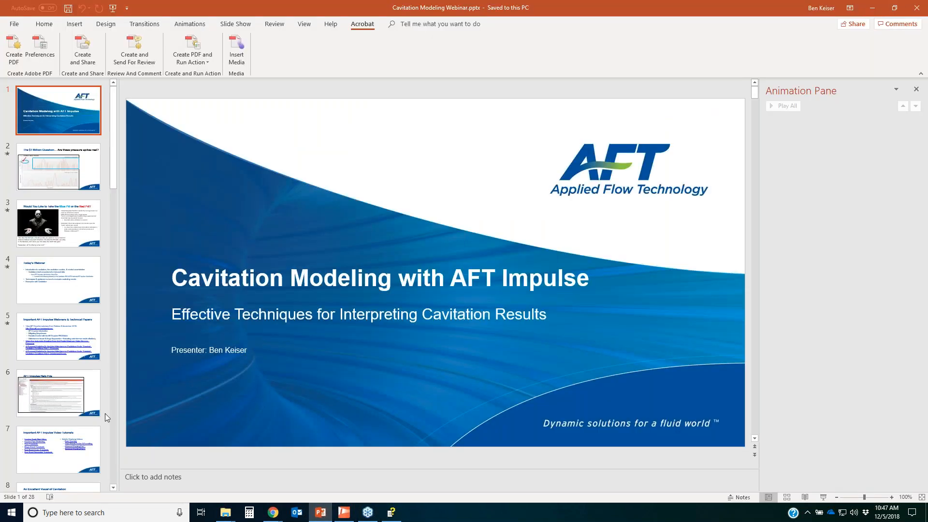
{"action": "scroll", "coordinate": [63, 381], "scroll_direction": "down", "scroll_amount": 10}
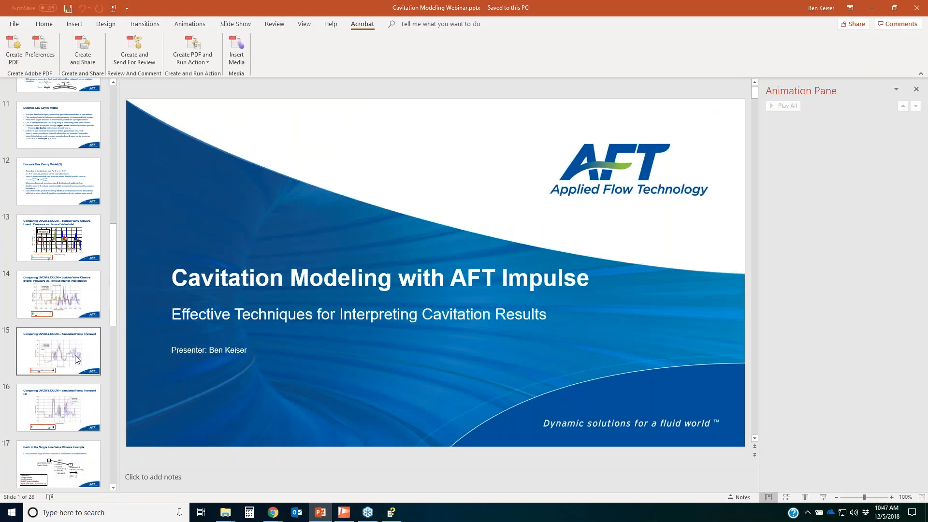
{"action": "left_click", "coordinate": [73, 312]}
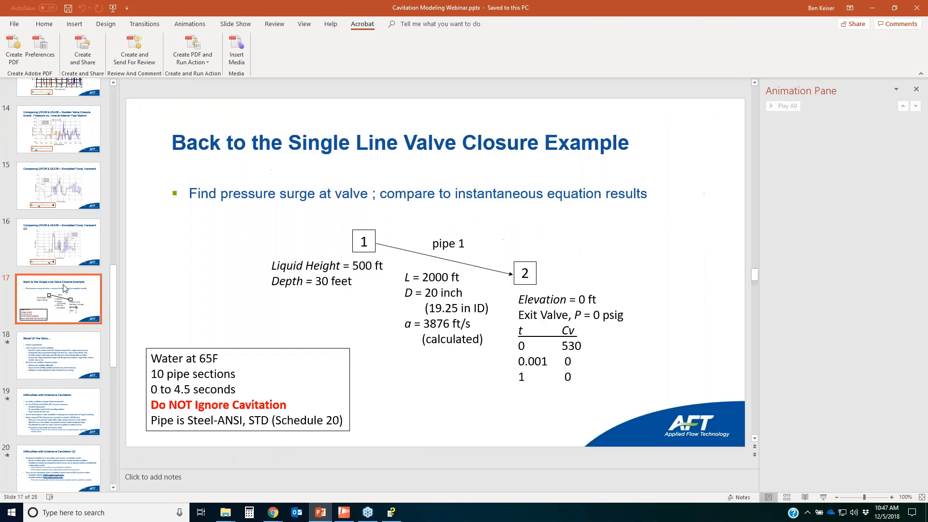
{"action": "left_click", "coordinate": [823, 497]}
Advance to the Moral Of The Story slide and reveal its bullets through the valve closure 80/20 rule
{"action": "key", "text": "Right"}
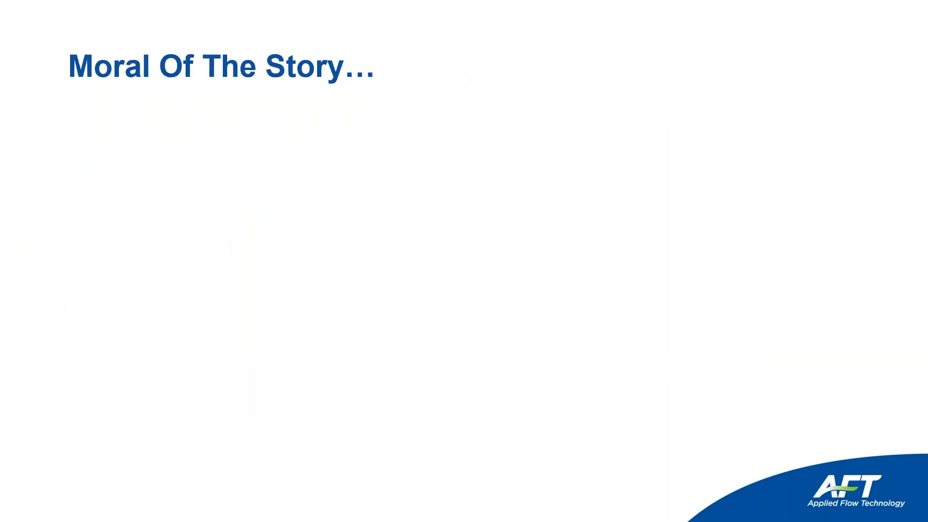
{"action": "key", "text": "Right"}
{"action": "key", "text": "Right"}
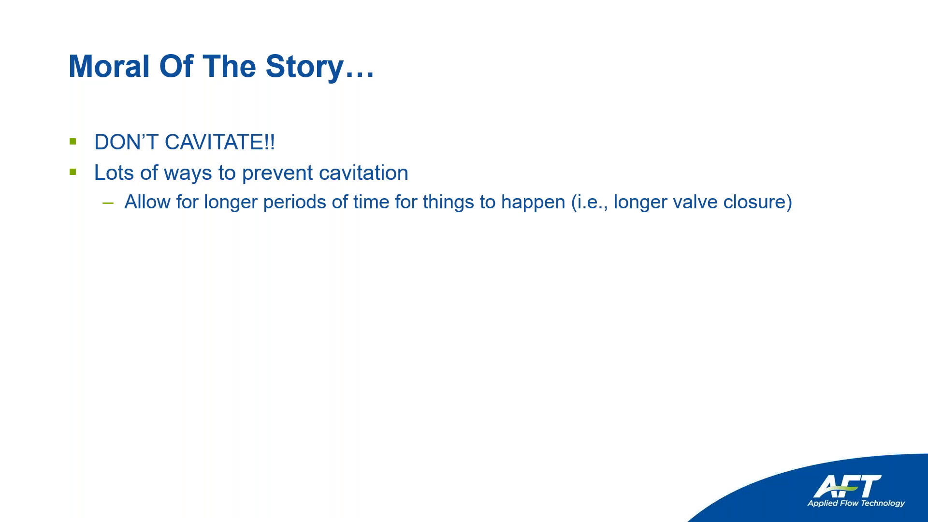
{"action": "key", "text": "Right"}
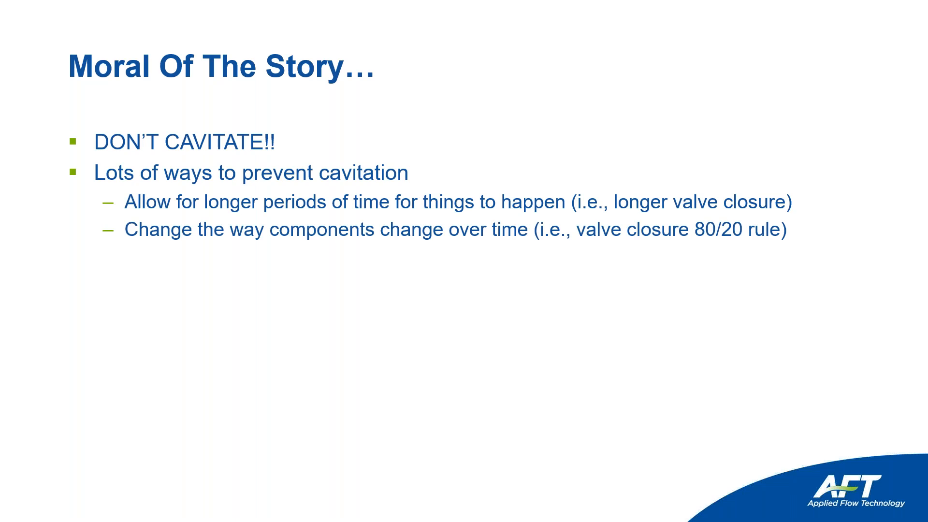
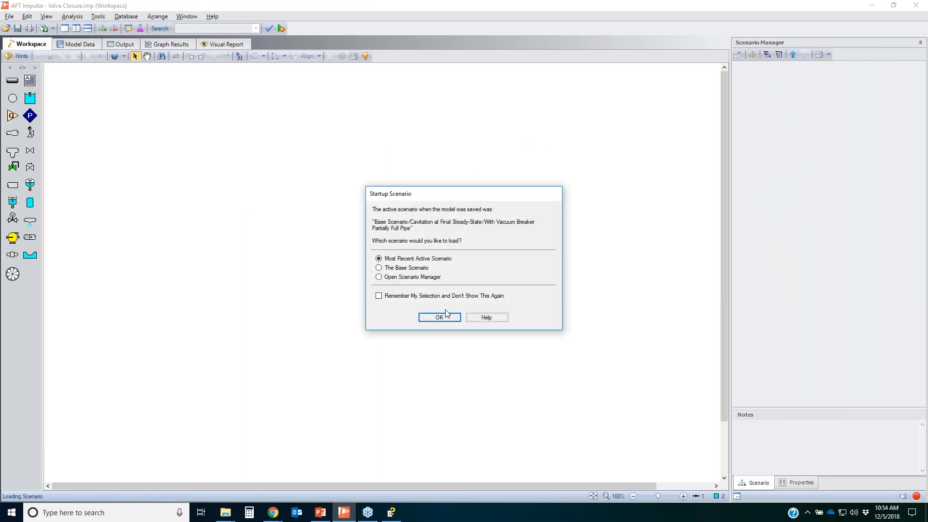
Load the Cavitation Issues Example model's most recent active scenario, open the Cavitation at Initial Steady-State scenario, and select pump J2
{"action": "left_click", "coordinate": [440, 317]}
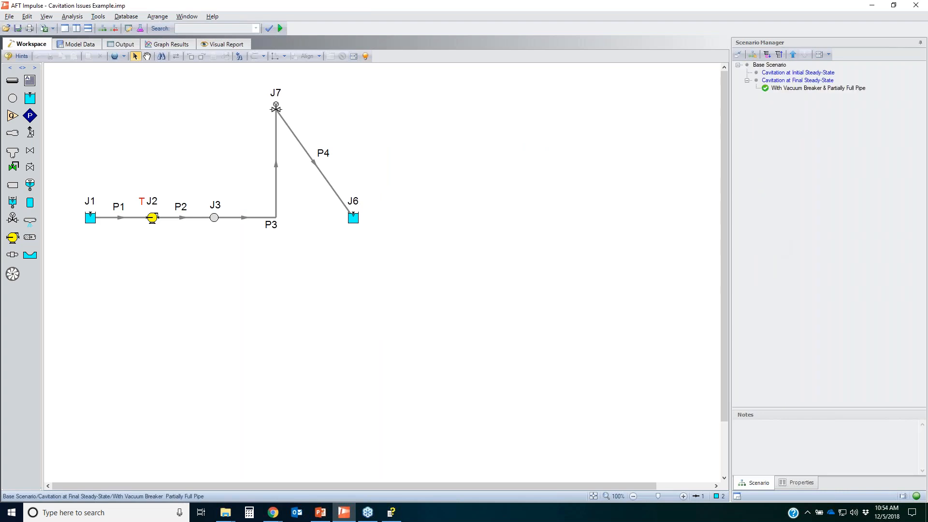
{"action": "double_click", "coordinate": [797, 72]}
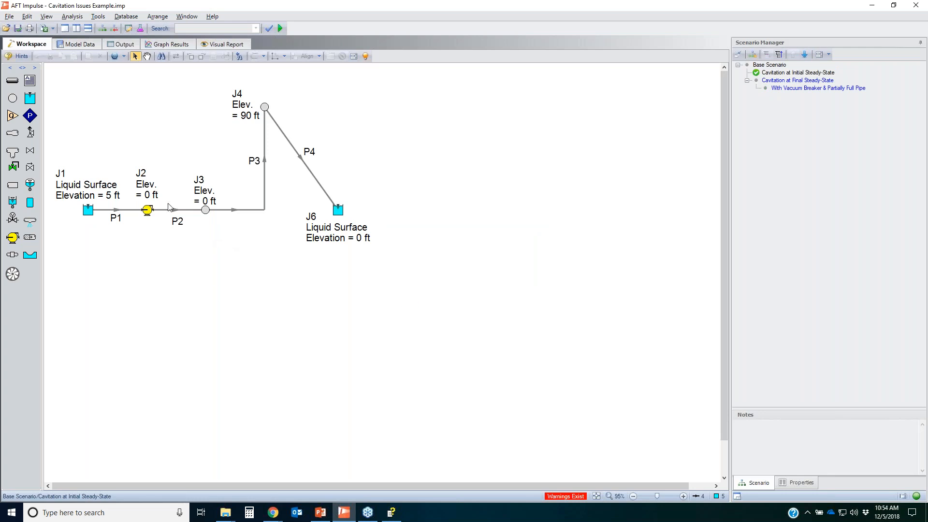
{"action": "left_click", "coordinate": [148, 212]}
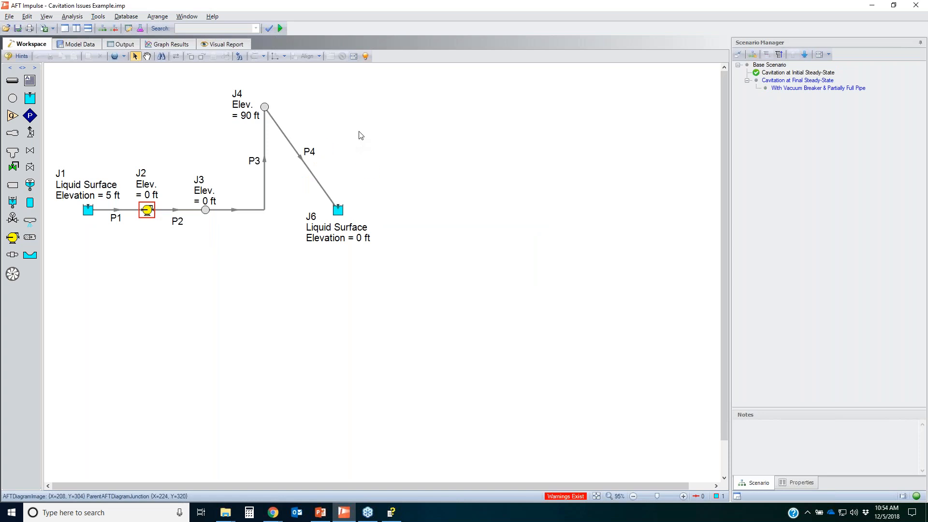
Check pump J2's transient flow data without changing it, and switch the model's time simulation to Transient
{"action": "left_click", "coordinate": [306, 115]}
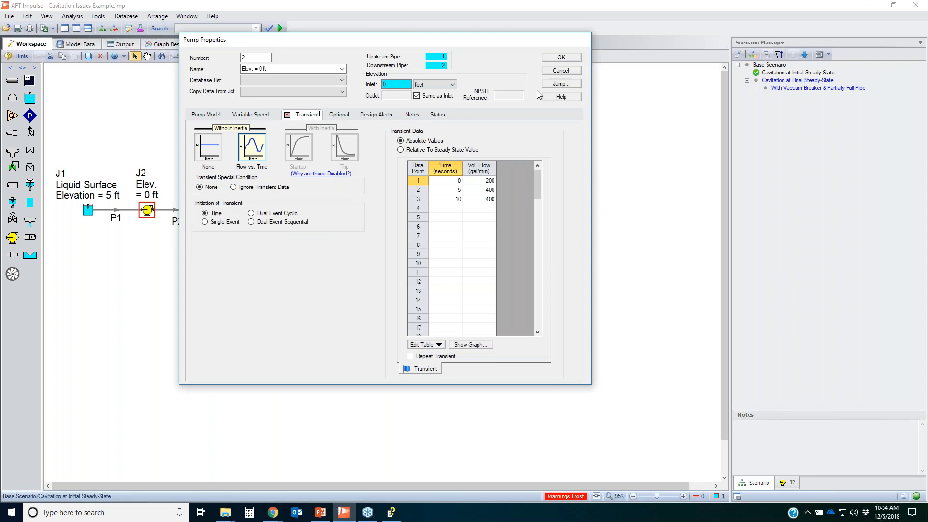
{"action": "left_click", "coordinate": [560, 70]}
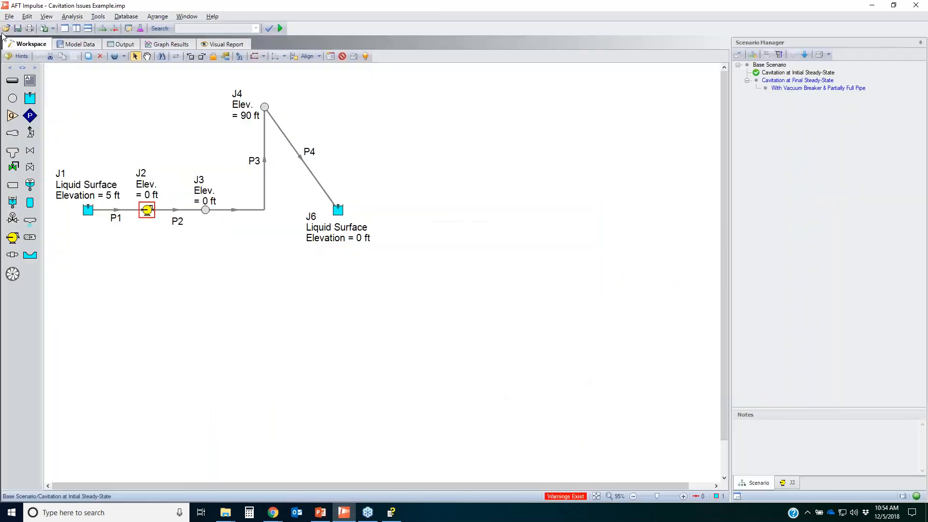
{"action": "left_click", "coordinate": [72, 16]}
{"action": "mouse_move", "coordinate": [126, 29]}
{"action": "left_click", "coordinate": [184, 44]}
{"action": "left_click", "coordinate": [435, 251]}
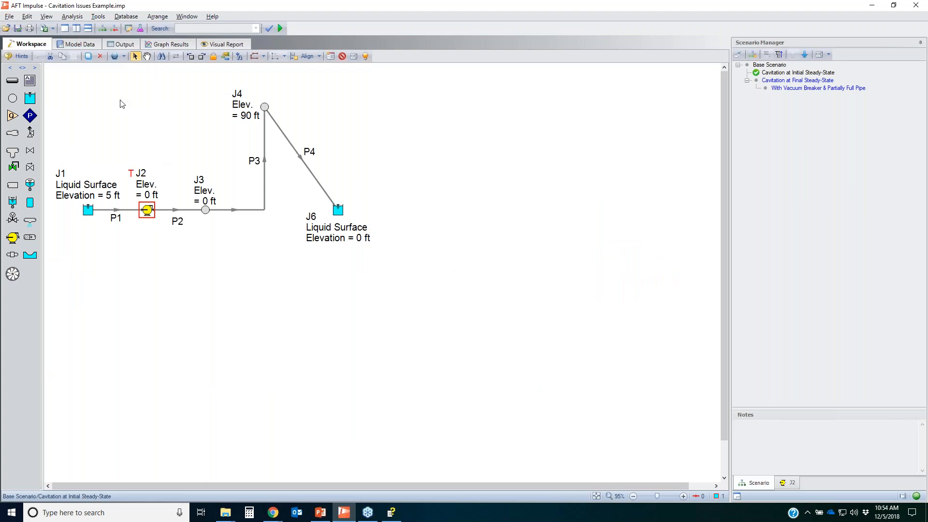
Review the transient solver duration and cavitation model settings in Transient Control, leaving them unchanged
{"action": "left_click", "coordinate": [72, 17]}
{"action": "left_click", "coordinate": [368, 21]}
{"action": "left_click", "coordinate": [73, 18]}
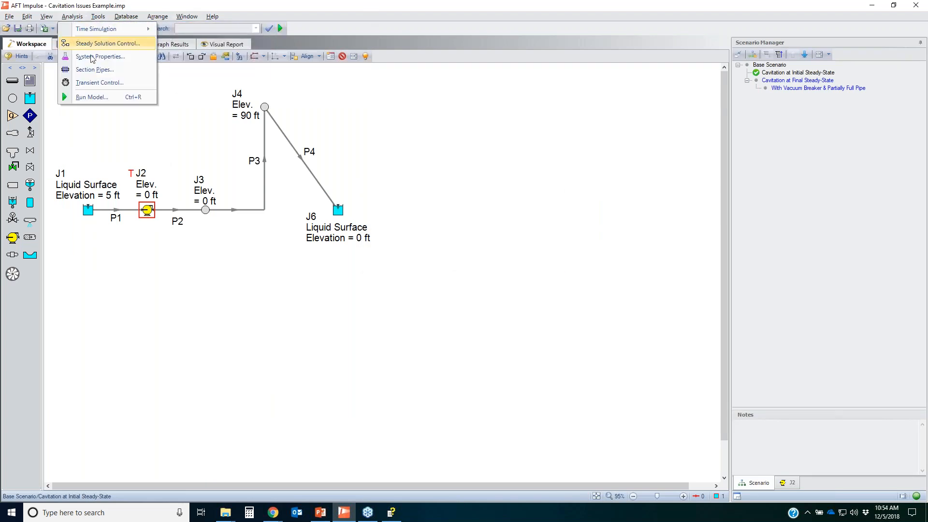
{"action": "left_click", "coordinate": [100, 83]}
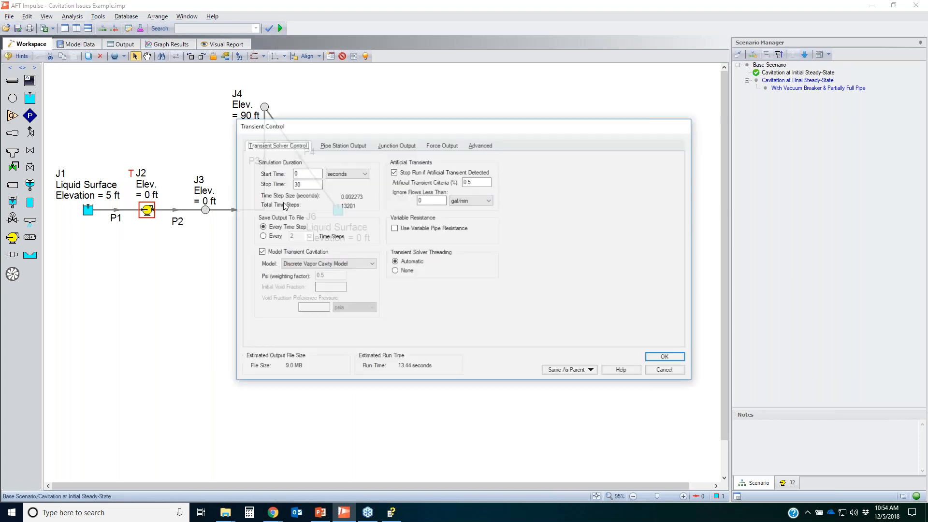
{"action": "left_click", "coordinate": [666, 371]}
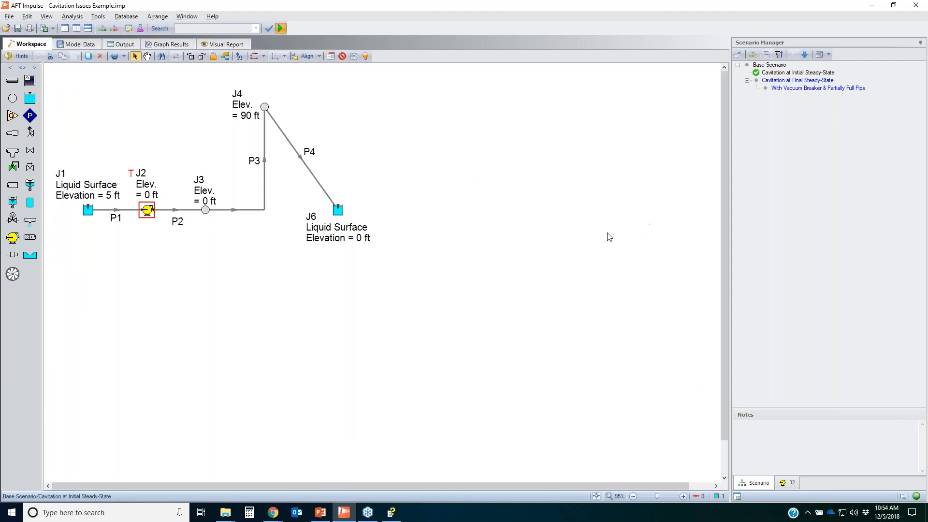
Try to run the transient simulation, circle and underline the solver's error message, and dismiss the message and run window
{"action": "left_click", "coordinate": [440, 161]}
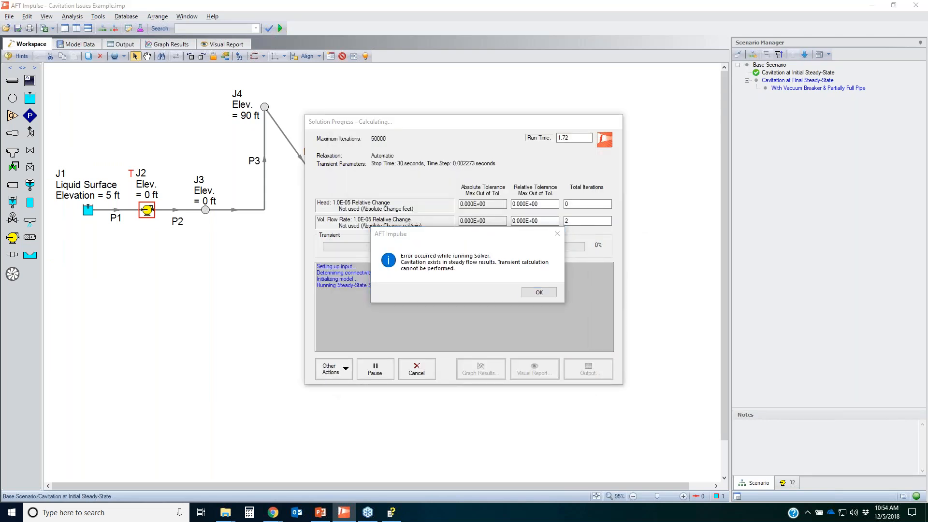
{"action": "mouse_move", "coordinate": [377, 235]}
{"action": "left_mouse_down"}
{"action": "mouse_move", "coordinate": [564, 225]}
{"action": "mouse_move", "coordinate": [430, 298]}
{"action": "mouse_move", "coordinate": [363, 261]}
{"action": "left_mouse_up"}
{"action": "left_click_drag", "start_coordinate": [404, 226], "coordinate": [421, 225]}
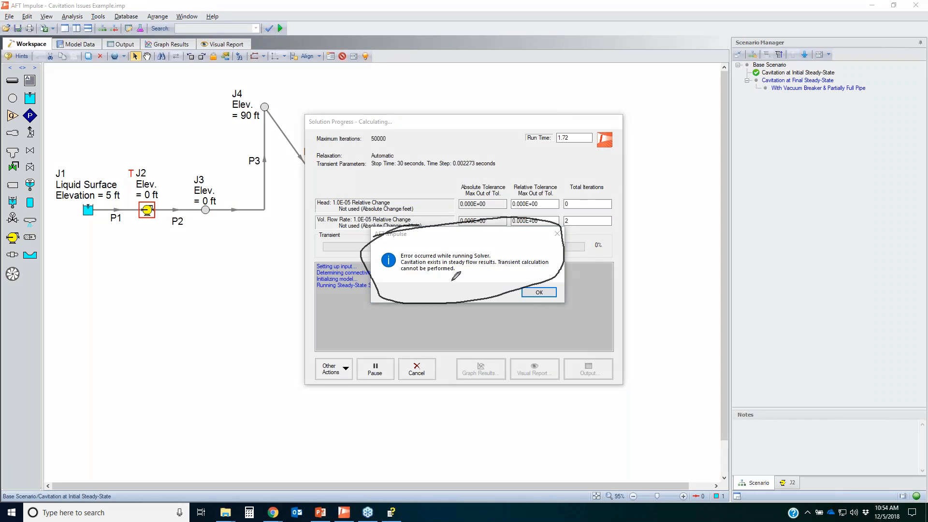
{"action": "left_click_drag", "start_coordinate": [400, 266], "coordinate": [491, 266]}
{"action": "left_click_drag", "start_coordinate": [561, 270], "coordinate": [501, 269]}
{"action": "left_click_drag", "start_coordinate": [415, 276], "coordinate": [488, 276]}
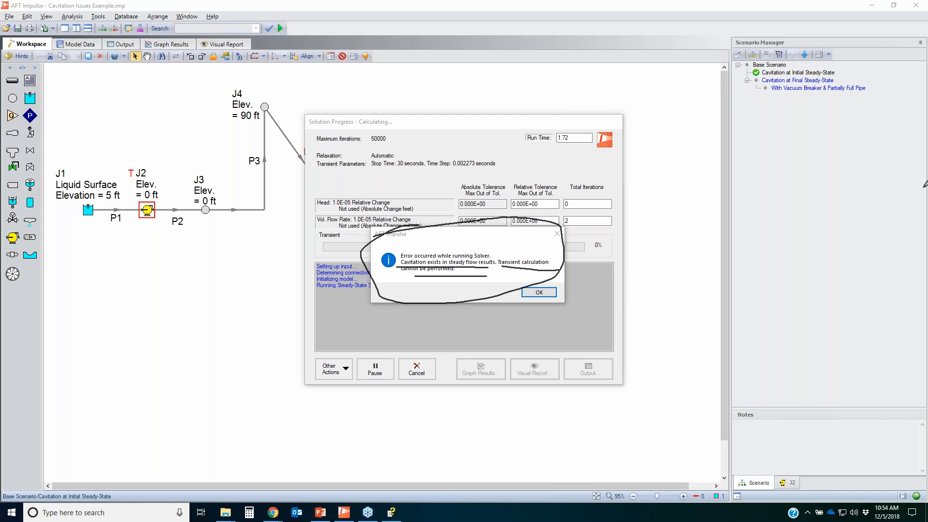
{"action": "key", "text": "Escape"}
{"action": "left_click", "coordinate": [539, 292]}
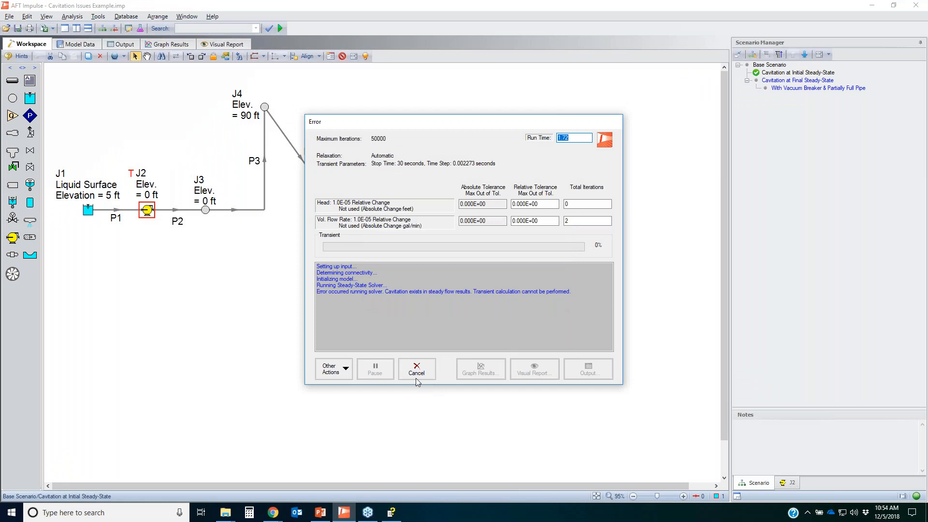
{"action": "left_click", "coordinate": [416, 372]}
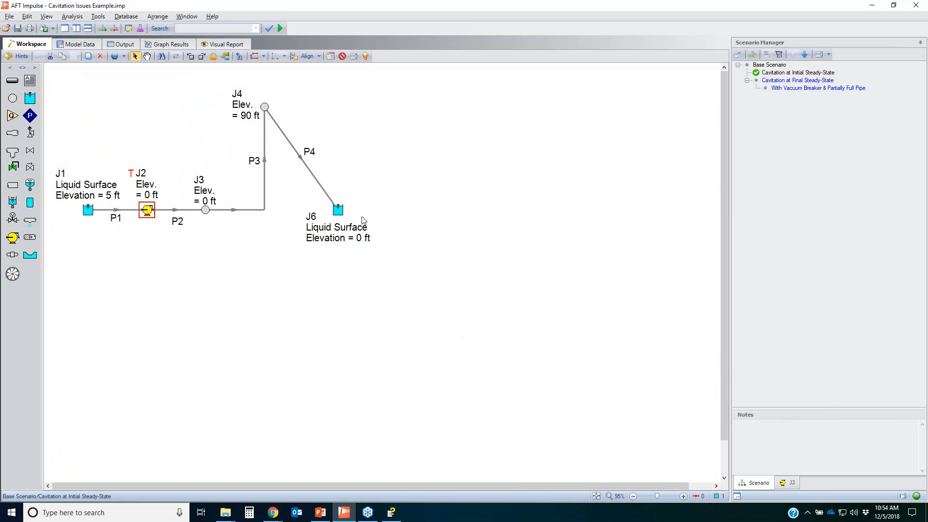
Switch the time simulation to Steady Only, run the model, and open its output
{"action": "left_click", "coordinate": [77, 17]}
{"action": "mouse_move", "coordinate": [94, 29]}
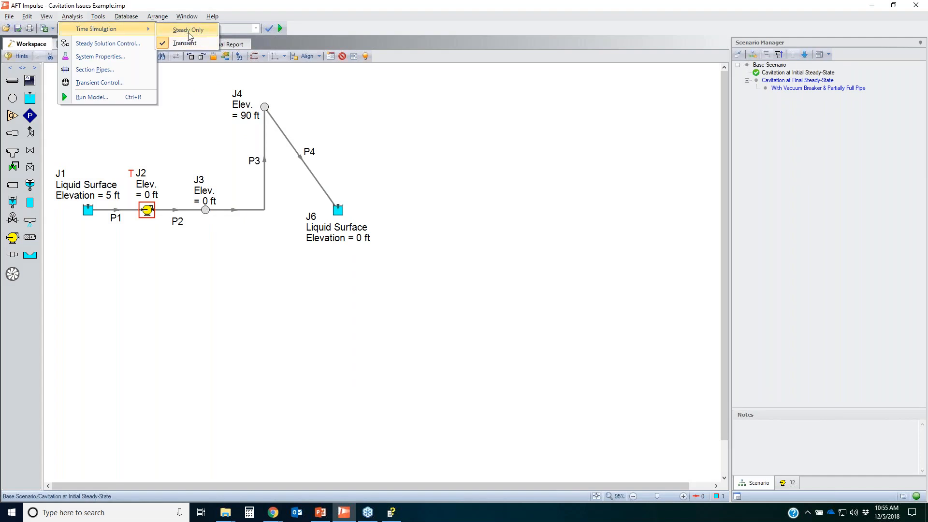
{"action": "left_click", "coordinate": [189, 30]}
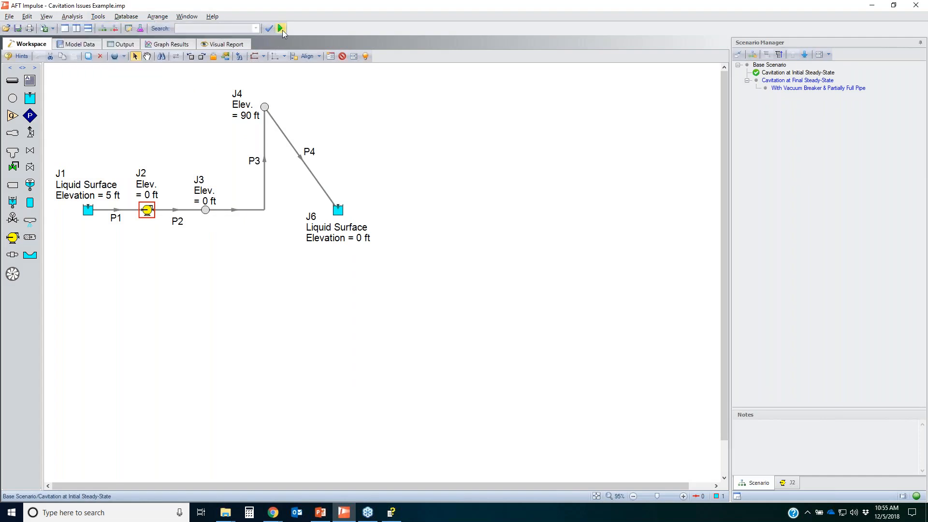
{"action": "left_click", "coordinate": [282, 29]}
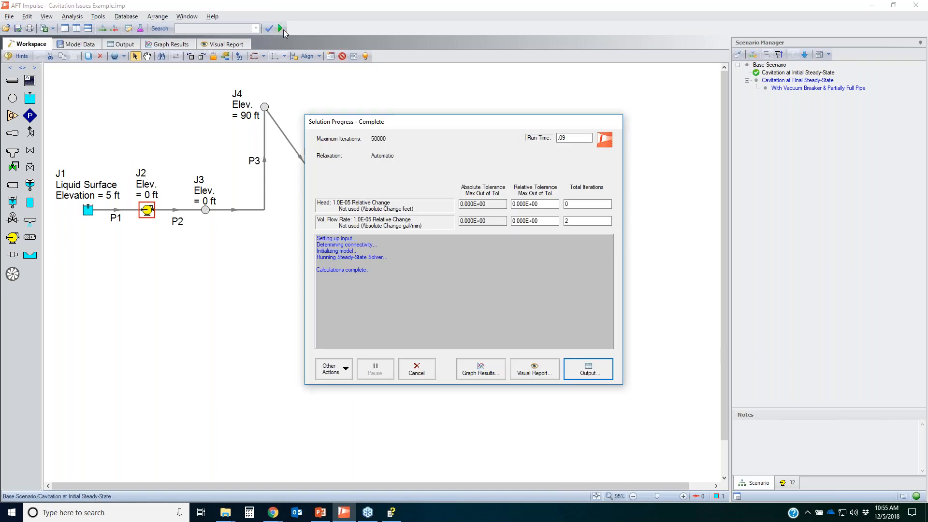
{"action": "left_click", "coordinate": [599, 373]}
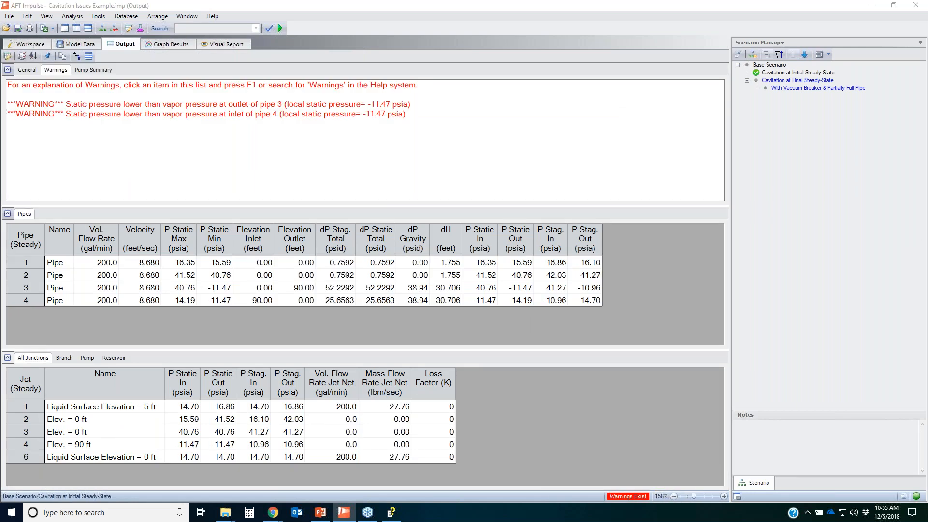
Circle the vapor pressure warnings, underline the pipe 3 outlet and pipe 4 inlet locations, and clear the markings
{"action": "mouse_move", "coordinate": [85, 91]}
{"action": "left_mouse_down"}
{"action": "mouse_move", "coordinate": [468, 94]}
{"action": "mouse_move", "coordinate": [83, 91]}
{"action": "left_mouse_up"}
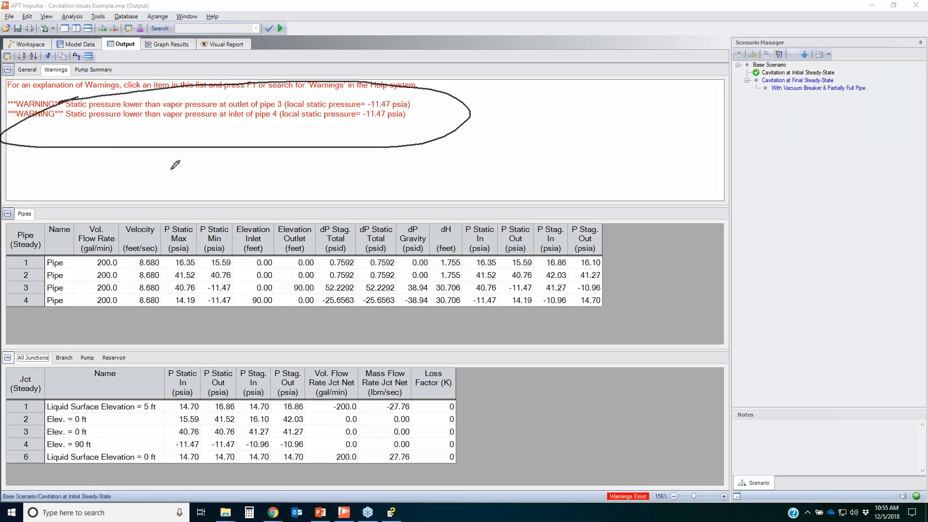
{"action": "left_click_drag", "start_coordinate": [227, 110], "coordinate": [286, 109]}
{"action": "left_click_drag", "start_coordinate": [220, 123], "coordinate": [296, 115]}
{"action": "key", "text": "Escape"}
Return to the workspace and point out pipes P3 and P4 and the high-point junction J4 between them
{"action": "left_click", "coordinate": [23, 45]}
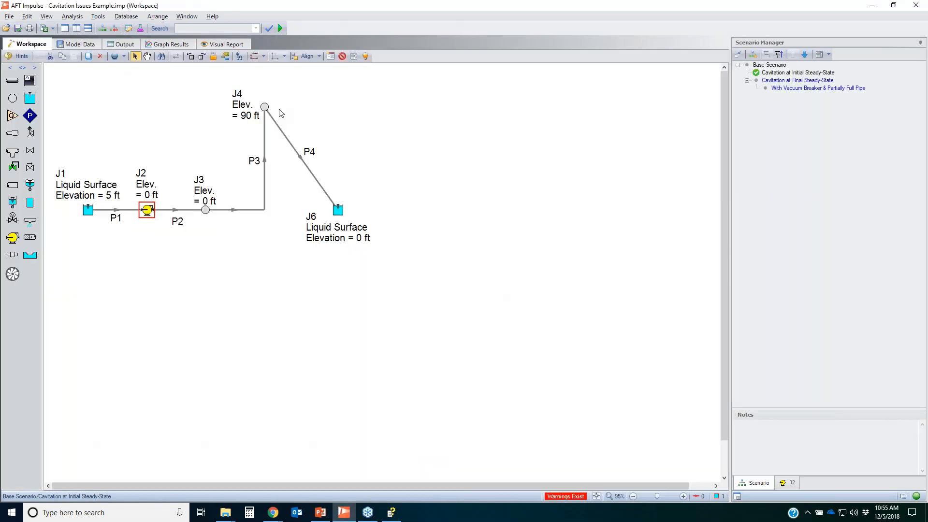
{"action": "left_click", "coordinate": [265, 108]}
{"action": "left_click", "coordinate": [249, 149]}
{"action": "left_click", "coordinate": [251, 152]}
{"action": "left_click", "coordinate": [318, 167]}
{"action": "left_click", "coordinate": [299, 154]}
{"action": "left_click", "coordinate": [292, 117]}
{"action": "left_click", "coordinate": [265, 107]}
Highlight pipe 3's outlet stagnation pressure in the output, cross out the pipe results, circle the warnings, and clear the markings
{"action": "left_click", "coordinate": [124, 45]}
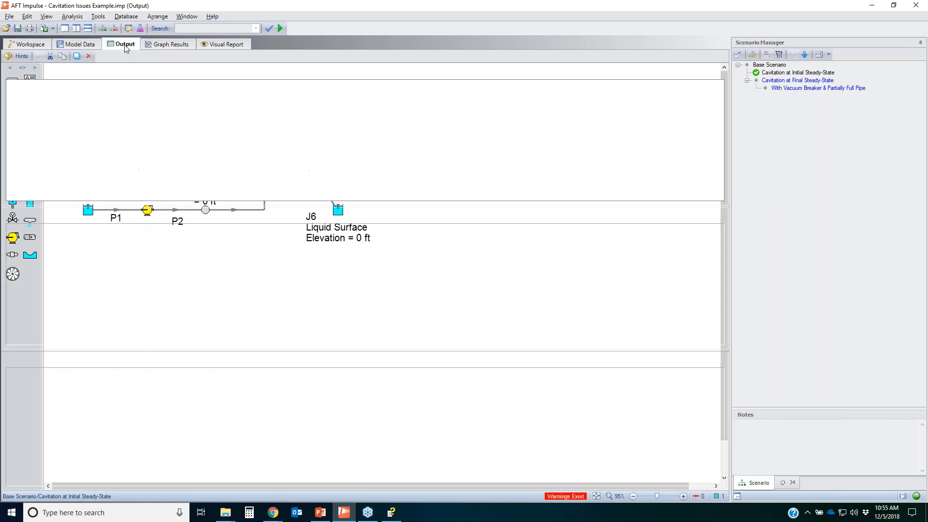
{"action": "left_click", "coordinate": [588, 289]}
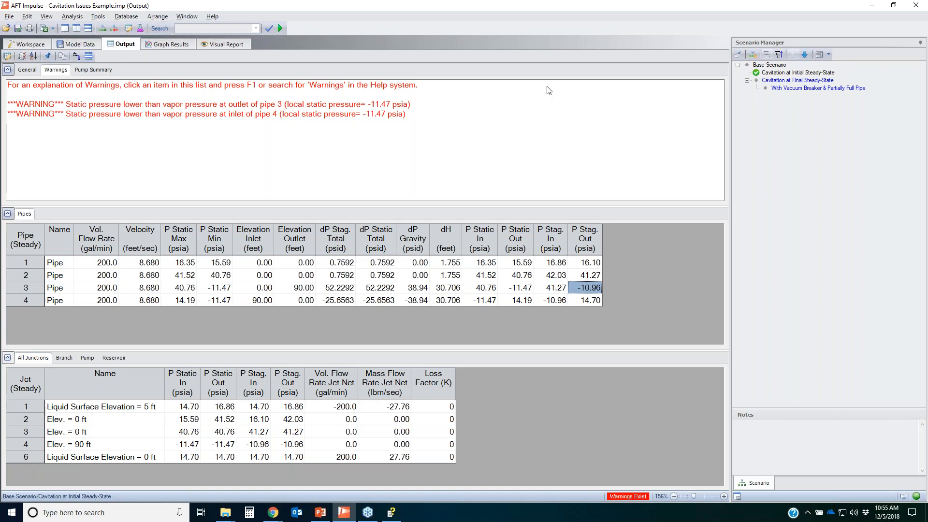
{"action": "left_click", "coordinate": [865, 248]}
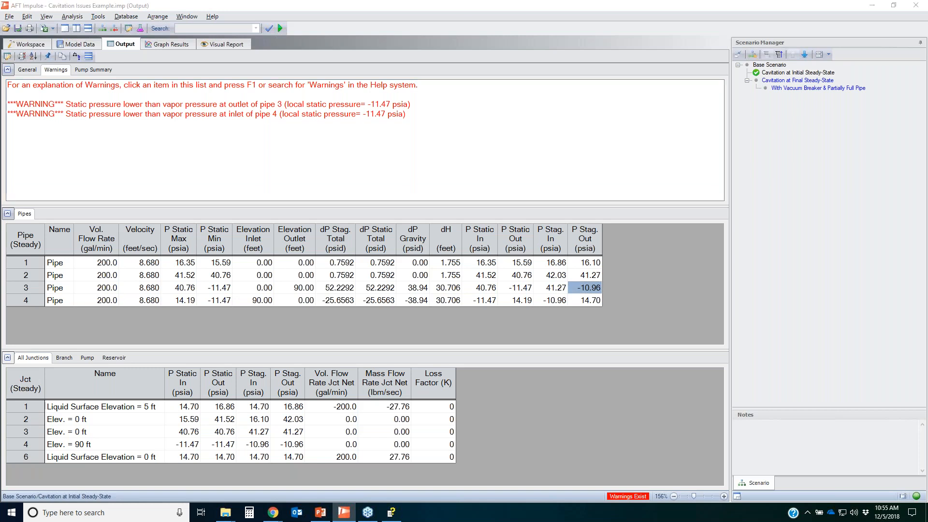
{"action": "mouse_move", "coordinate": [122, 243]}
{"action": "left_mouse_down"}
{"action": "mouse_move", "coordinate": [555, 306]}
{"action": "mouse_move", "coordinate": [348, 232]}
{"action": "left_mouse_up"}
{"action": "left_click_drag", "start_coordinate": [547, 225], "coordinate": [255, 330]}
{"action": "left_click_drag", "start_coordinate": [295, 228], "coordinate": [513, 365]}
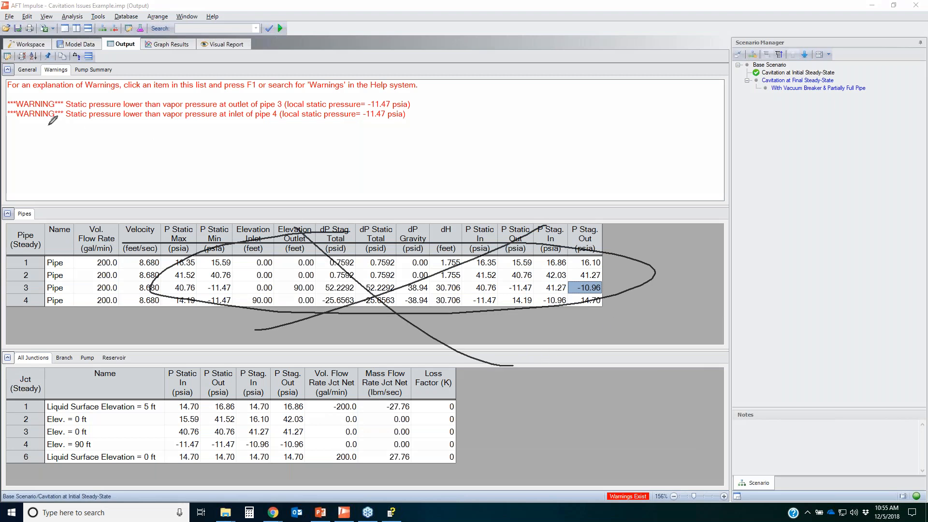
{"action": "mouse_move", "coordinate": [49, 126]}
{"action": "left_mouse_down"}
{"action": "mouse_move", "coordinate": [330, 80]}
{"action": "mouse_move", "coordinate": [172, 147]}
{"action": "left_mouse_up"}
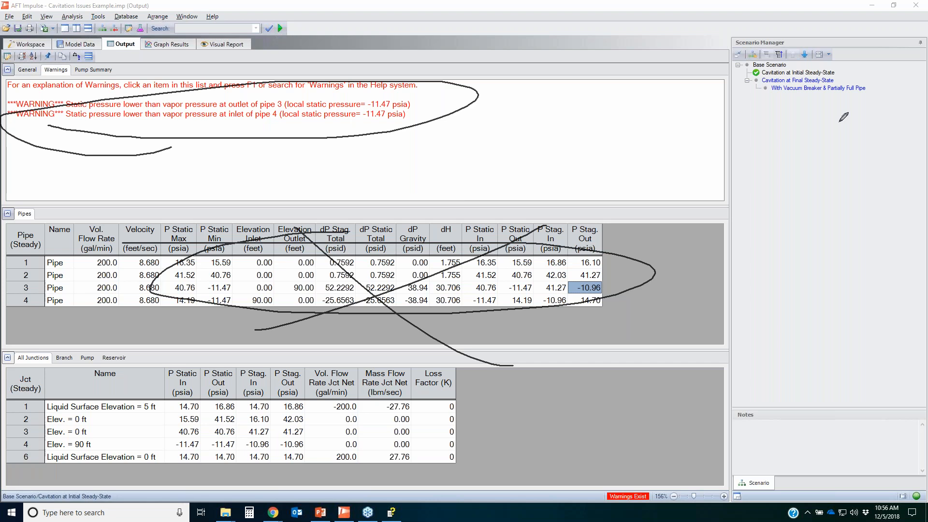
{"action": "key", "text": "Escape"}
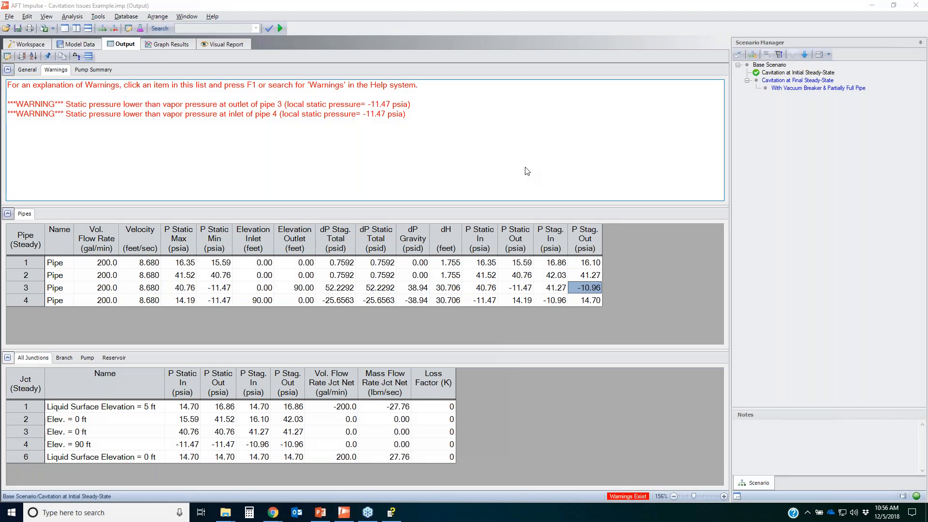
Circle junction J4 on the workspace, sketch a downward arrow and a lower pipeline route past it, and clear the sketch
{"action": "left_click", "coordinate": [19, 44]}
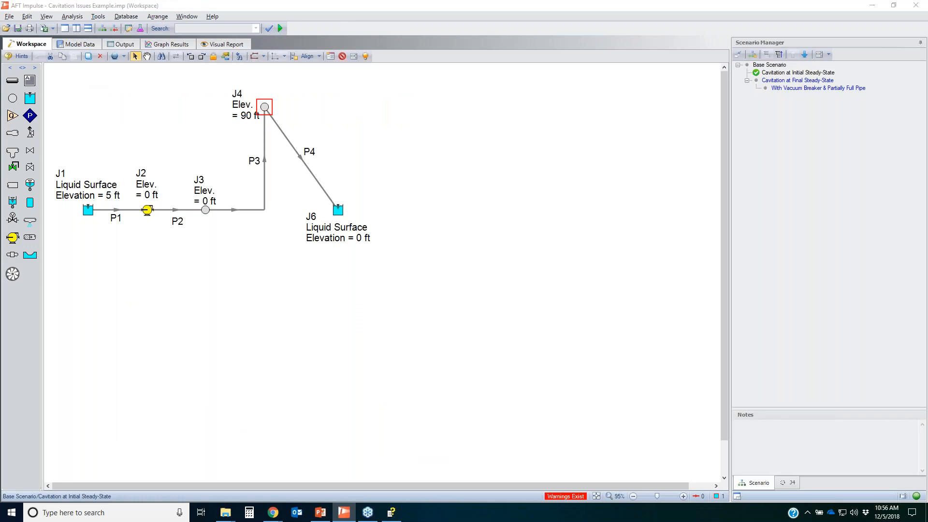
{"action": "mouse_move", "coordinate": [227, 77]}
{"action": "left_mouse_down"}
{"action": "mouse_move", "coordinate": [197, 112]}
{"action": "mouse_move", "coordinate": [245, 90]}
{"action": "left_mouse_up"}
{"action": "mouse_move", "coordinate": [275, 121]}
{"action": "left_mouse_down"}
{"action": "mouse_move", "coordinate": [275, 179]}
{"action": "mouse_move", "coordinate": [288, 178]}
{"action": "left_mouse_up"}
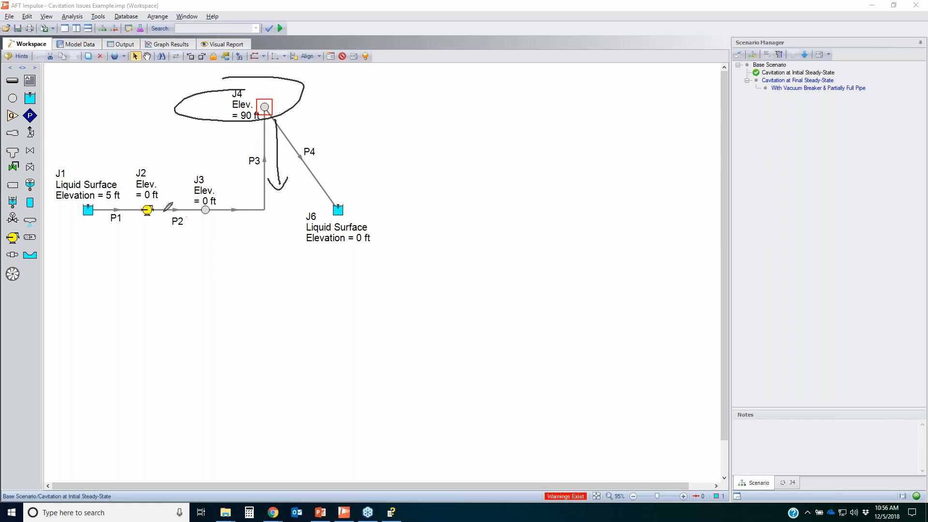
{"action": "mouse_move", "coordinate": [144, 212]}
{"action": "left_mouse_down"}
{"action": "mouse_move", "coordinate": [242, 174]}
{"action": "mouse_move", "coordinate": [420, 191]}
{"action": "left_mouse_up"}
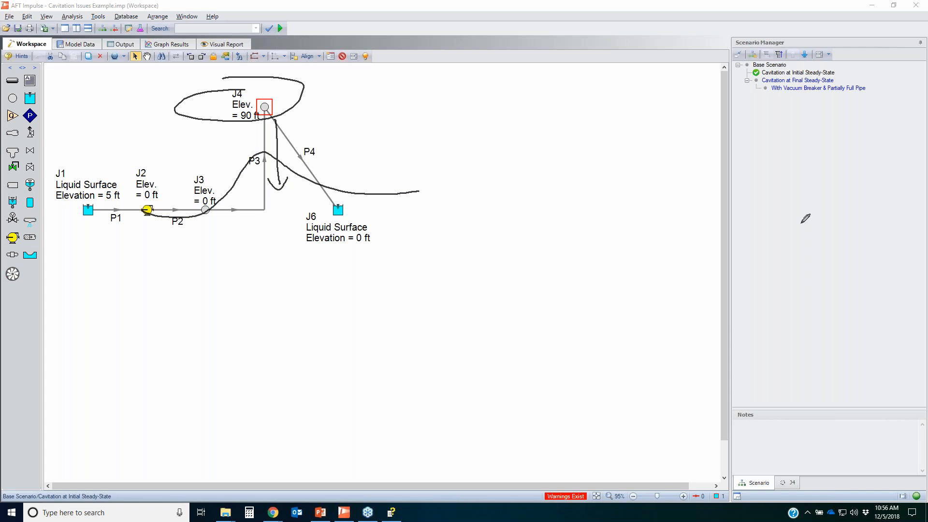
{"action": "key", "text": "Escape"}
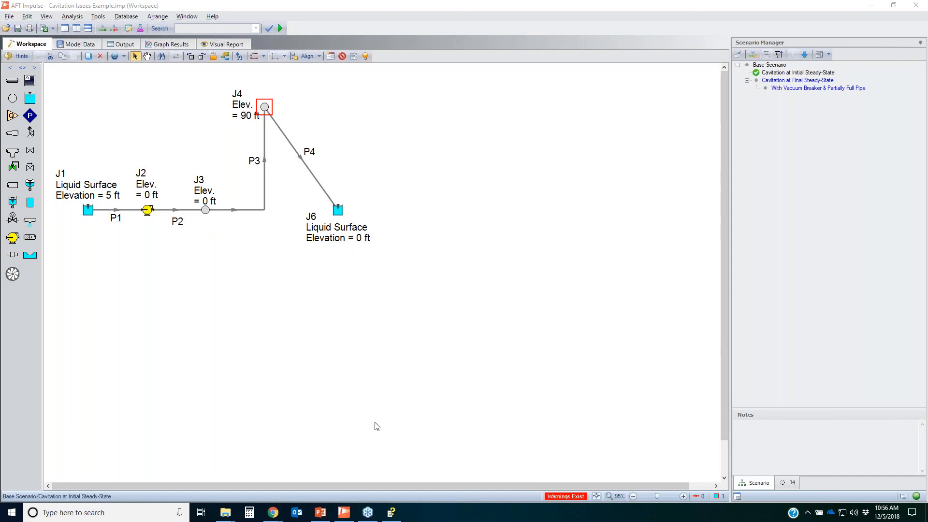
Deselect all model objects and circle pump J2, junction J3 and the control valve component
{"action": "left_click_drag", "start_coordinate": [431, 77], "coordinate": [45, 286]}
{"action": "left_click", "coordinate": [257, 375]}
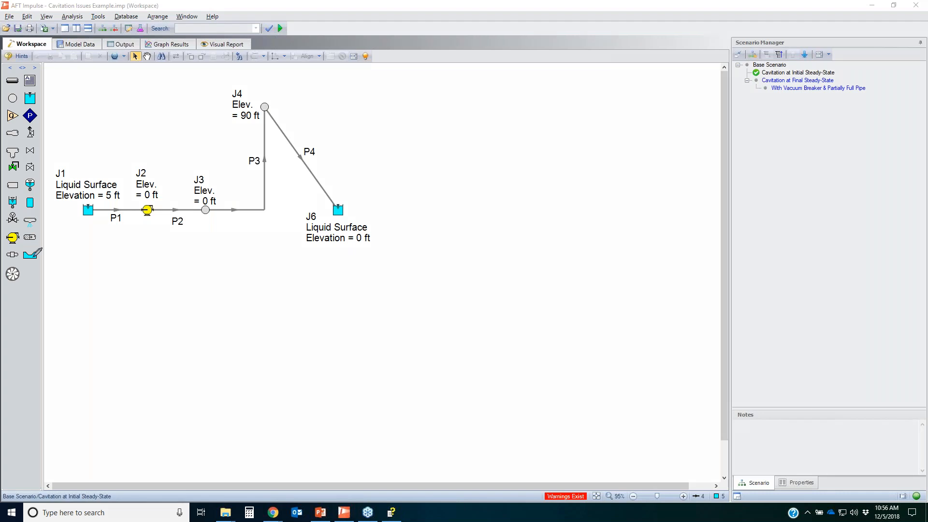
{"action": "left_click_drag", "start_coordinate": [127, 167], "coordinate": [157, 170]}
{"action": "mouse_move", "coordinate": [173, 206]}
{"action": "left_mouse_down"}
{"action": "mouse_move", "coordinate": [116, 189]}
{"action": "mouse_move", "coordinate": [137, 163]}
{"action": "left_mouse_up"}
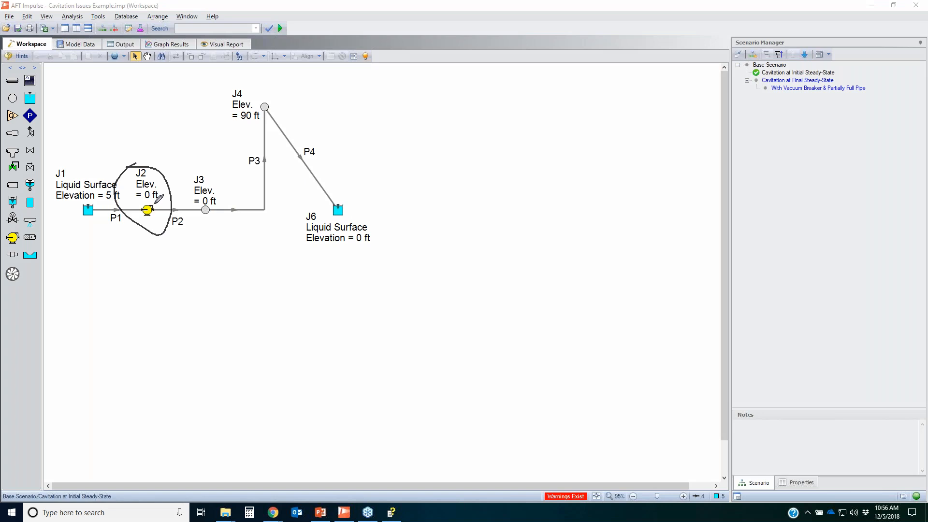
{"action": "left_click", "coordinate": [192, 174]}
{"action": "mouse_move", "coordinate": [205, 173]}
{"action": "left_mouse_down"}
{"action": "mouse_move", "coordinate": [215, 224]}
{"action": "mouse_move", "coordinate": [180, 175]}
{"action": "mouse_move", "coordinate": [221, 180]}
{"action": "left_mouse_up"}
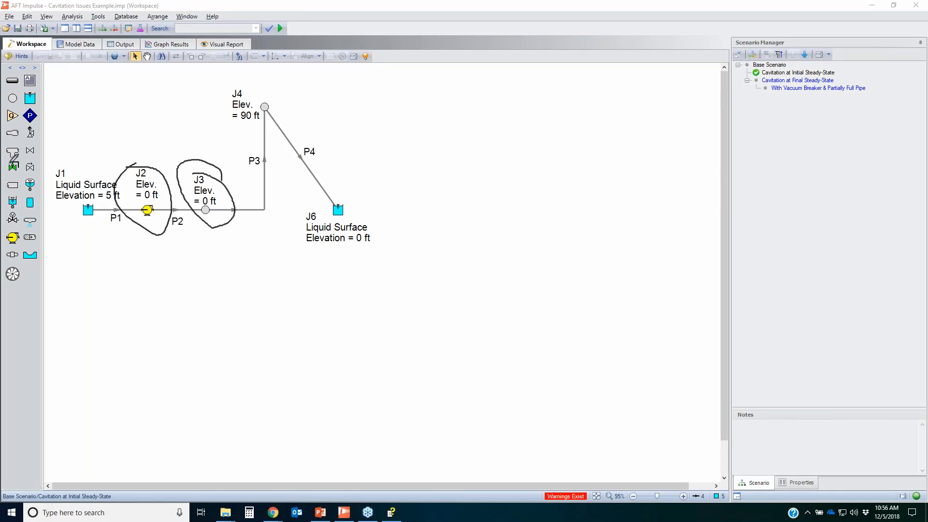
{"action": "left_click_drag", "start_coordinate": [18, 158], "coordinate": [31, 167]}
Sketch a chart with pump and system curves beside the model, marking flows of 400 at their intersection and 200 below it
{"action": "left_click_drag", "start_coordinate": [415, 118], "coordinate": [690, 342]}
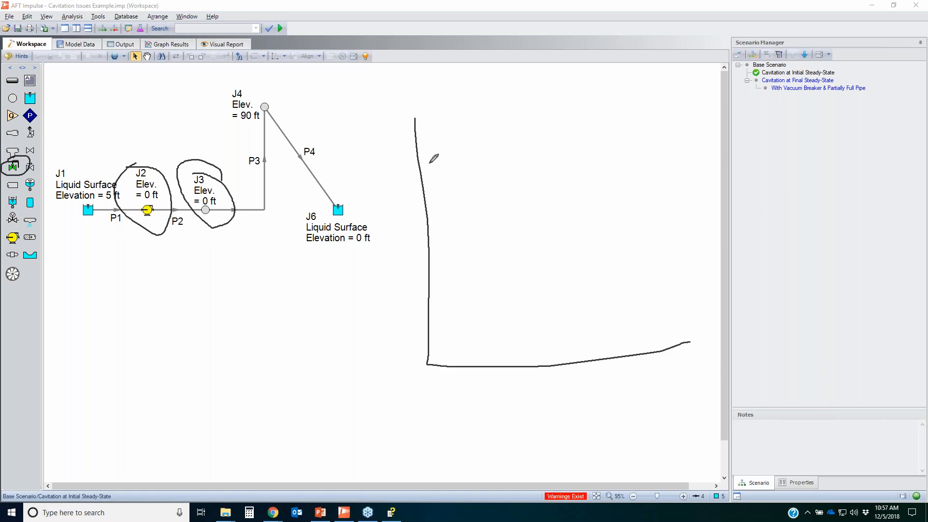
{"action": "left_click_drag", "start_coordinate": [417, 146], "coordinate": [689, 275]}
{"action": "mouse_move", "coordinate": [428, 340]}
{"action": "left_mouse_down"}
{"action": "mouse_move", "coordinate": [621, 254]}
{"action": "mouse_move", "coordinate": [738, 89]}
{"action": "left_mouse_up"}
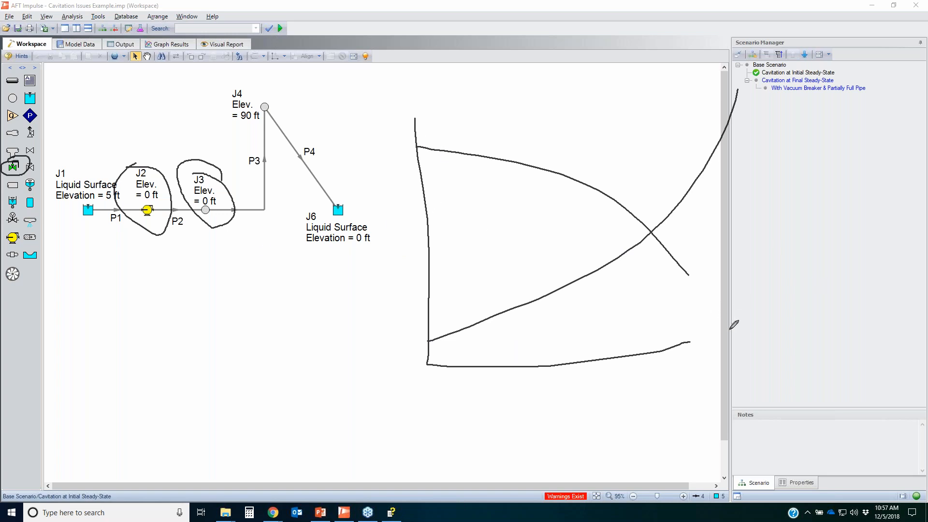
{"action": "left_click_drag", "start_coordinate": [651, 233], "coordinate": [641, 392]}
{"action": "mouse_move", "coordinate": [682, 378]}
{"action": "left_mouse_down"}
{"action": "mouse_move", "coordinate": [666, 369]}
{"action": "mouse_move", "coordinate": [707, 373]}
{"action": "mouse_move", "coordinate": [697, 370]}
{"action": "left_mouse_up"}
{"action": "mouse_move", "coordinate": [541, 297]}
{"action": "left_mouse_down"}
{"action": "mouse_move", "coordinate": [528, 374]}
{"action": "mouse_move", "coordinate": [537, 386]}
{"action": "mouse_move", "coordinate": [561, 382]}
{"action": "mouse_move", "coordinate": [558, 394]}
{"action": "mouse_move", "coordinate": [560, 385]}
{"action": "left_mouse_up"}
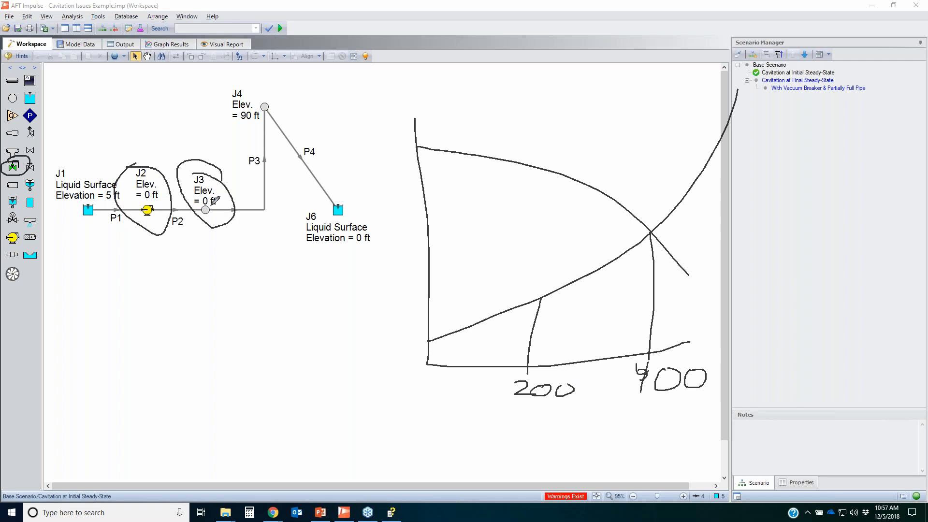
Mark the system and pump curve points near the 200 flow, circle 200, and bracket the pressure gap between the points
{"action": "left_click_drag", "start_coordinate": [541, 298], "coordinate": [537, 299]}
{"action": "left_click_drag", "start_coordinate": [425, 305], "coordinate": [541, 304]}
{"action": "left_click_drag", "start_coordinate": [540, 171], "coordinate": [541, 172]}
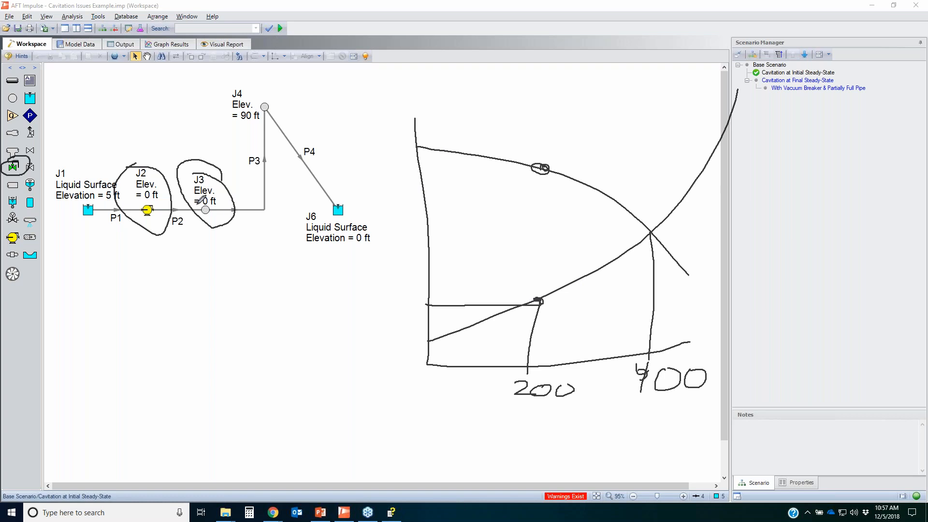
{"action": "mouse_move", "coordinate": [504, 379]}
{"action": "left_mouse_down"}
{"action": "mouse_move", "coordinate": [582, 379]}
{"action": "mouse_move", "coordinate": [521, 371]}
{"action": "left_mouse_up"}
{"action": "mouse_move", "coordinate": [539, 175]}
{"action": "left_mouse_down"}
{"action": "mouse_move", "coordinate": [500, 259]}
{"action": "mouse_move", "coordinate": [551, 293]}
{"action": "left_mouse_up"}
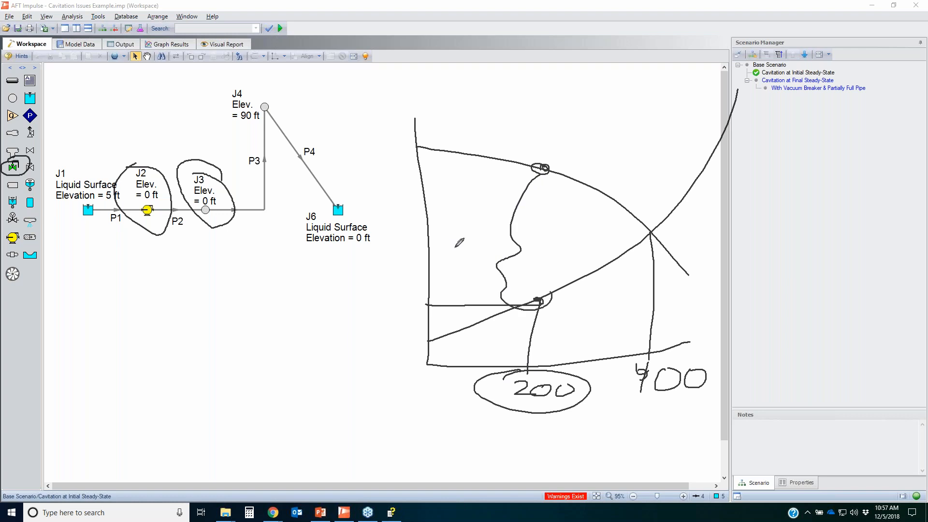
Label the bracketed pressure gap on the chart "dP", mark vertical pipe P3 in the model, and clear all the sketches
{"action": "left_click_drag", "start_coordinate": [459, 249], "coordinate": [471, 259]}
{"action": "mouse_move", "coordinate": [468, 227]}
{"action": "left_mouse_down"}
{"action": "mouse_move", "coordinate": [478, 257]}
{"action": "mouse_move", "coordinate": [486, 238]}
{"action": "left_mouse_up"}
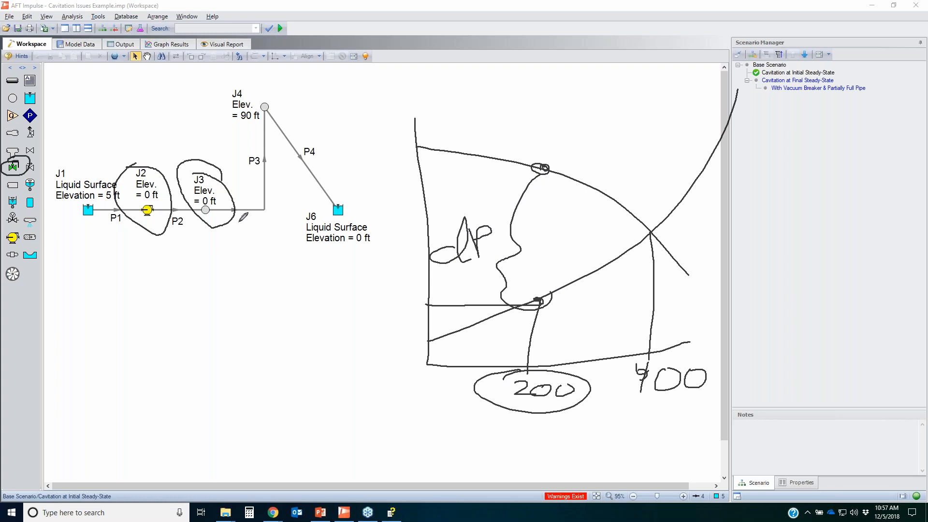
{"action": "left_click_drag", "start_coordinate": [254, 187], "coordinate": [269, 200]}
{"action": "left_click_drag", "start_coordinate": [252, 131], "coordinate": [266, 133]}
{"action": "left_click", "coordinate": [581, 348]}
{"action": "key", "text": "Escape"}
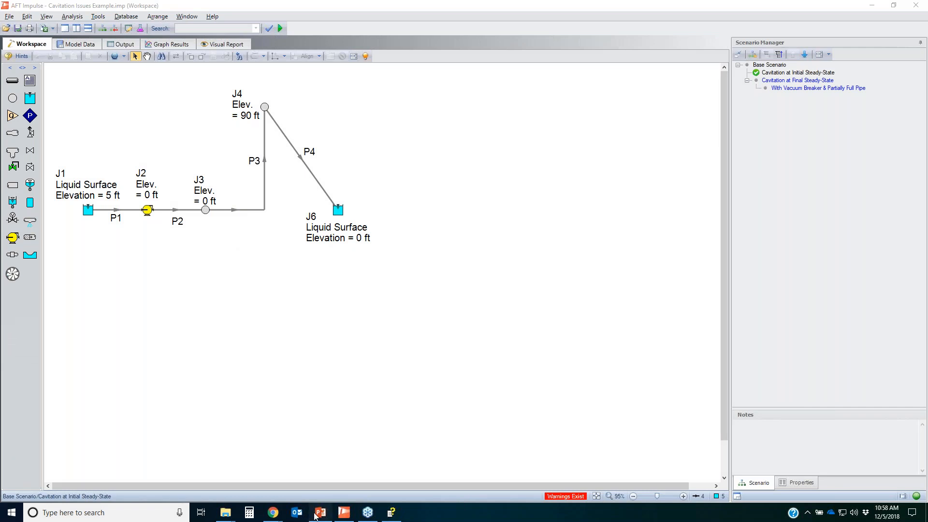
Switch to the PowerPoint presentation, start the slide show from slide 21, and advance to the Cavitation in Final Steady State slide
{"action": "left_click", "coordinate": [315, 516]}
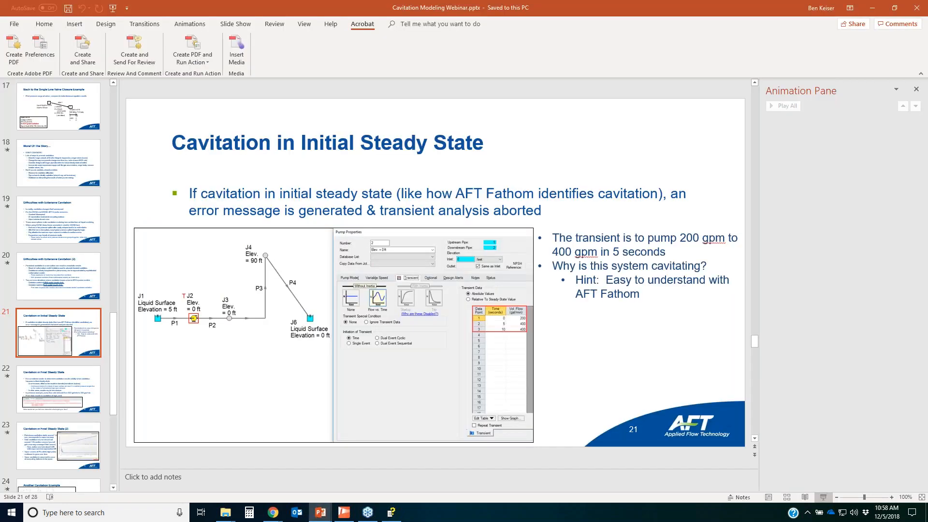
{"action": "left_click", "coordinate": [823, 497]}
{"action": "key", "text": "Right"}
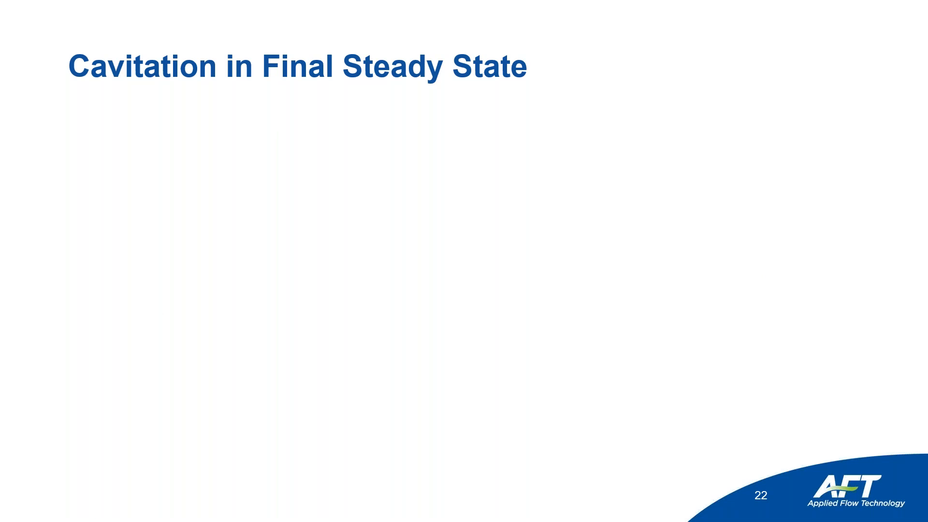
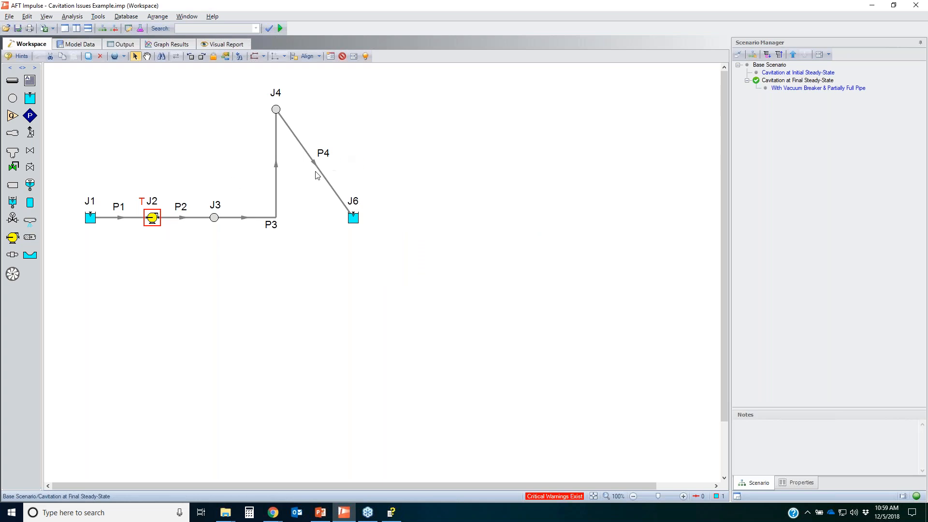
Check pump J2's transient flow data in the Cavitation at Final Steady-State scenario, and run the transient simulation
{"action": "left_click", "coordinate": [309, 115]}
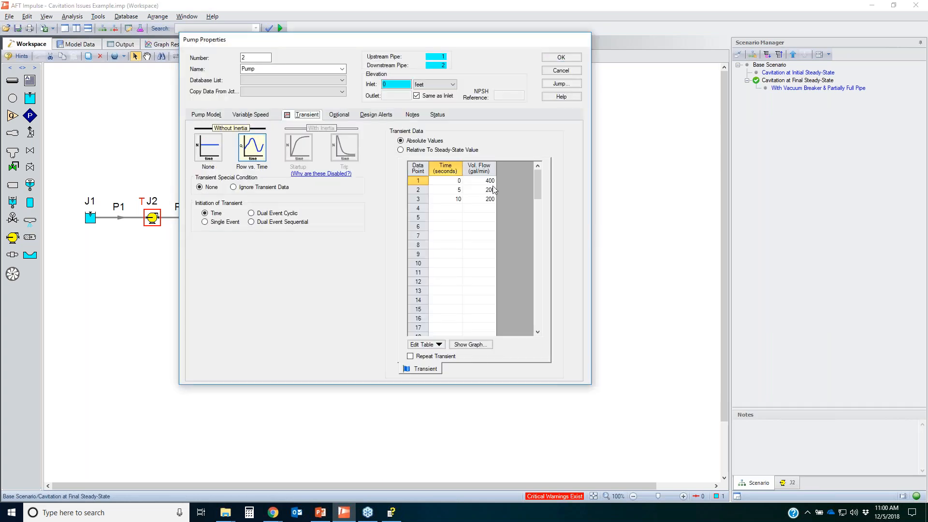
{"action": "left_click", "coordinate": [575, 72]}
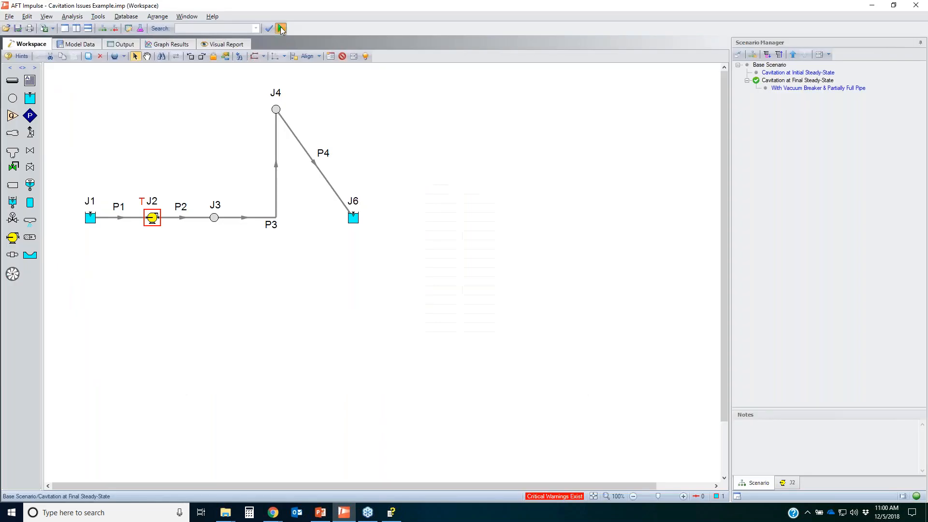
{"action": "left_click", "coordinate": [280, 28]}
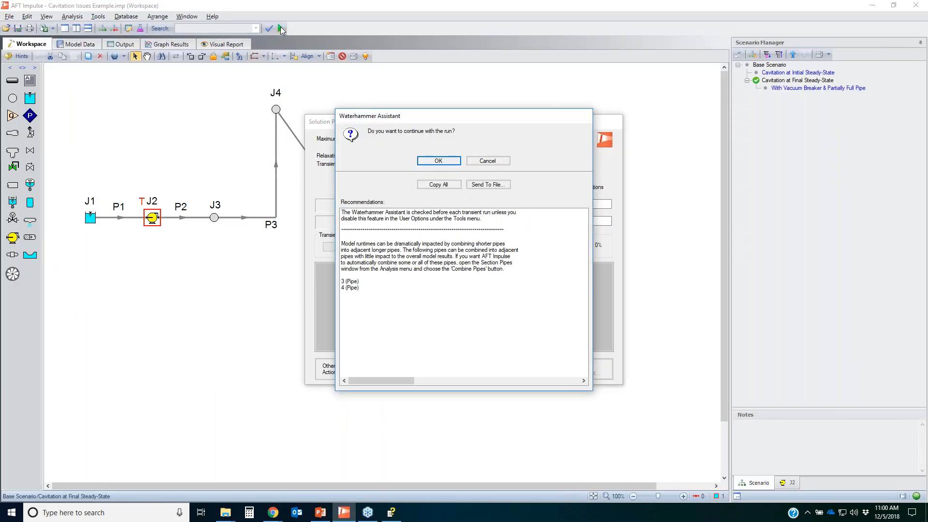
{"action": "key", "text": "Return"}
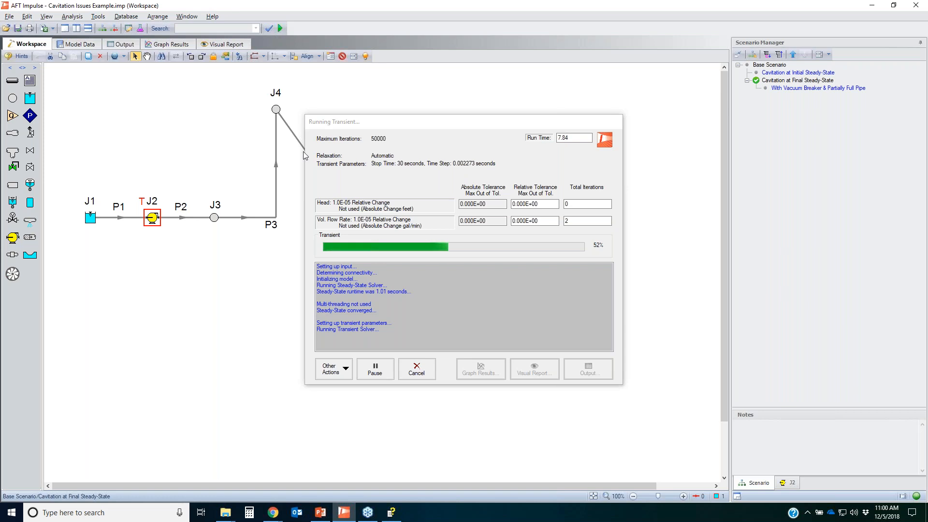
Switch to PowerPoint slide 23 and circle its plot's static pressure axis, static pressure legend and vapor volume axis
{"action": "left_click", "coordinate": [321, 515]}
{"action": "left_click", "coordinate": [67, 456]}
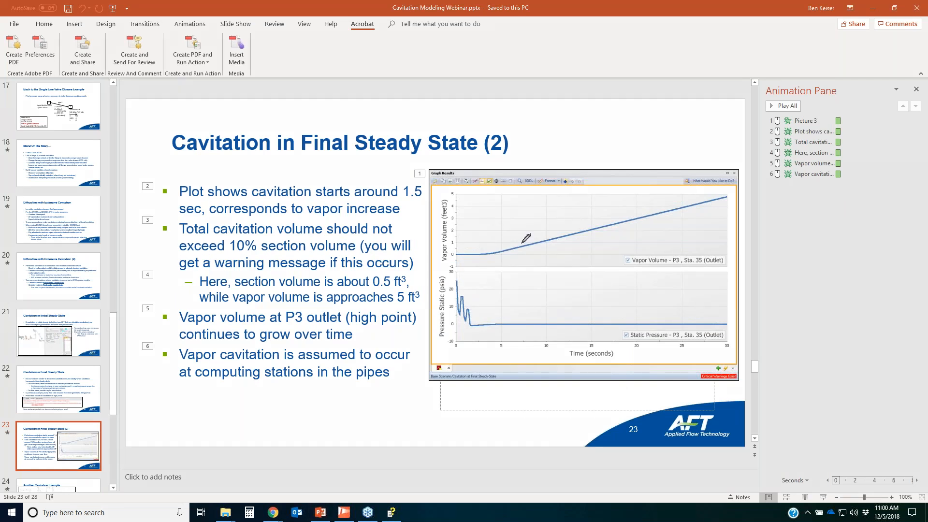
{"action": "mouse_move", "coordinate": [441, 271]}
{"action": "left_mouse_down"}
{"action": "mouse_move", "coordinate": [458, 336]}
{"action": "mouse_move", "coordinate": [444, 271]}
{"action": "left_mouse_up"}
{"action": "mouse_move", "coordinate": [615, 330]}
{"action": "left_mouse_down"}
{"action": "mouse_move", "coordinate": [676, 329]}
{"action": "mouse_move", "coordinate": [628, 320]}
{"action": "left_mouse_up"}
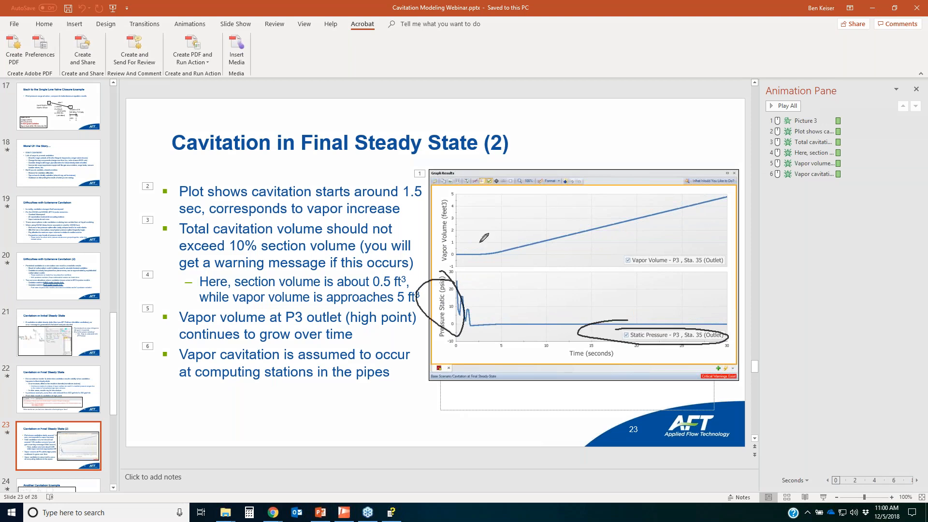
{"action": "left_click_drag", "start_coordinate": [448, 263], "coordinate": [443, 265]}
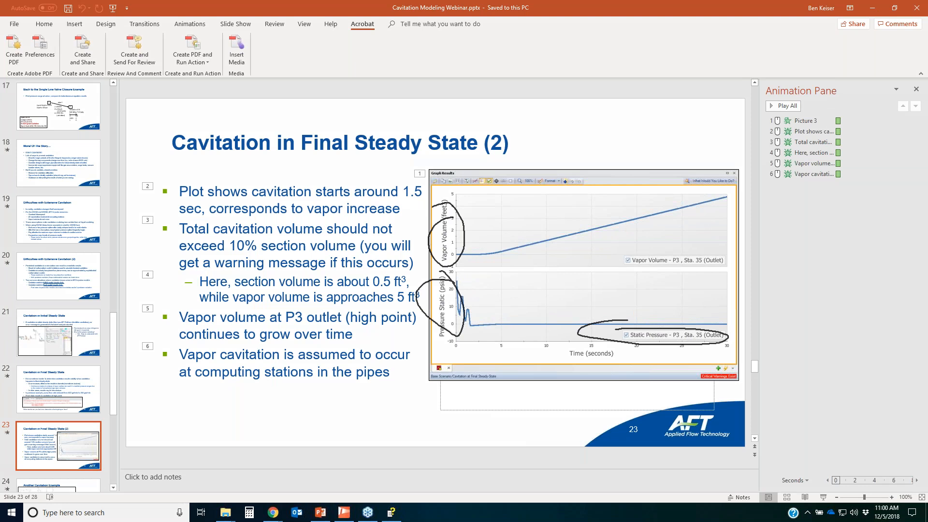
Switch back to AFT Impulse, view the output of the transient run, and go to the graph results
{"action": "left_click", "coordinate": [344, 513]}
{"action": "left_click", "coordinate": [585, 374]}
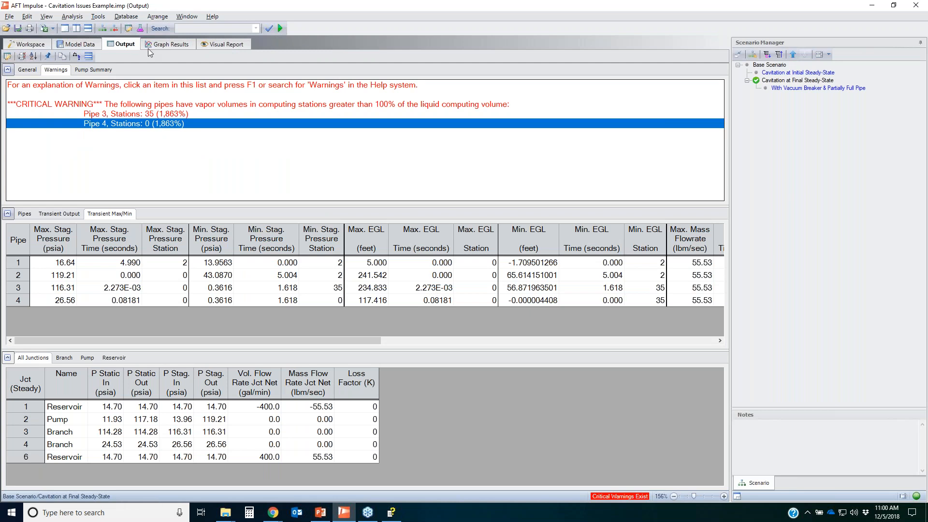
{"action": "left_click", "coordinate": [171, 45]}
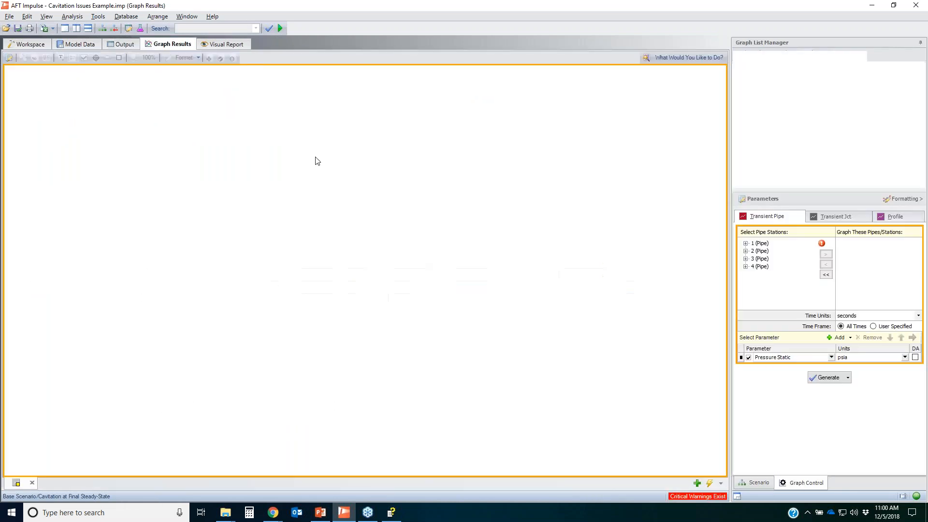
Generate a transient graph of static pressure in psia and vapor volume in feet3 at the outlet of pipe 3
{"action": "left_click", "coordinate": [746, 258]}
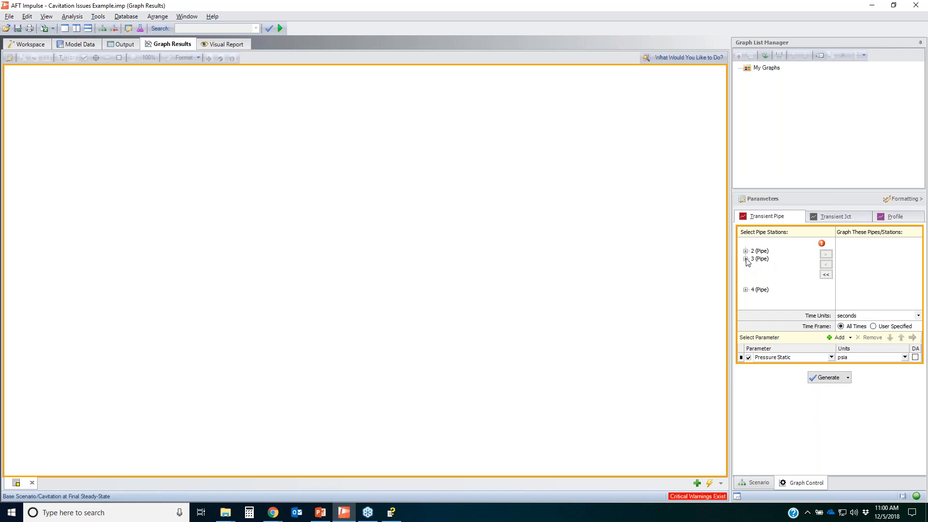
{"action": "double_click", "coordinate": [766, 273]}
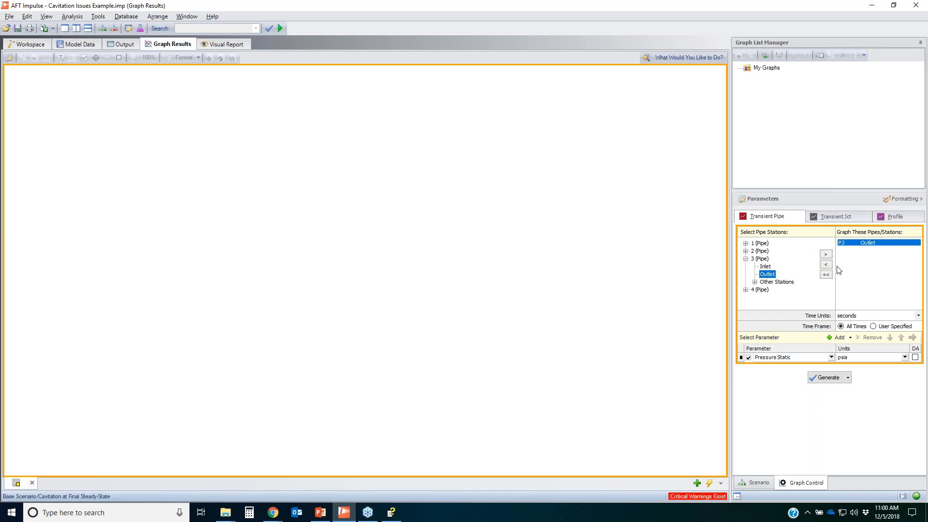
{"action": "left_click", "coordinate": [840, 343]}
{"action": "left_click", "coordinate": [832, 367]}
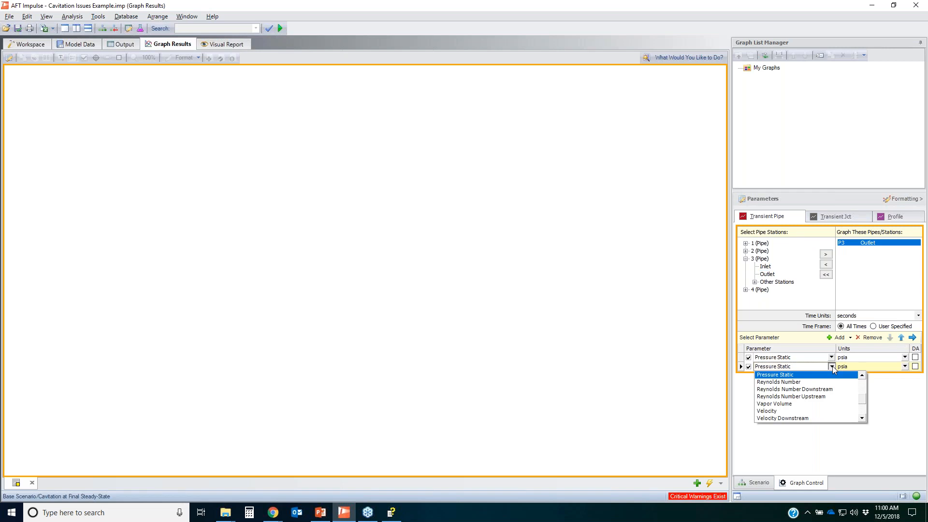
{"action": "left_click", "coordinate": [803, 404]}
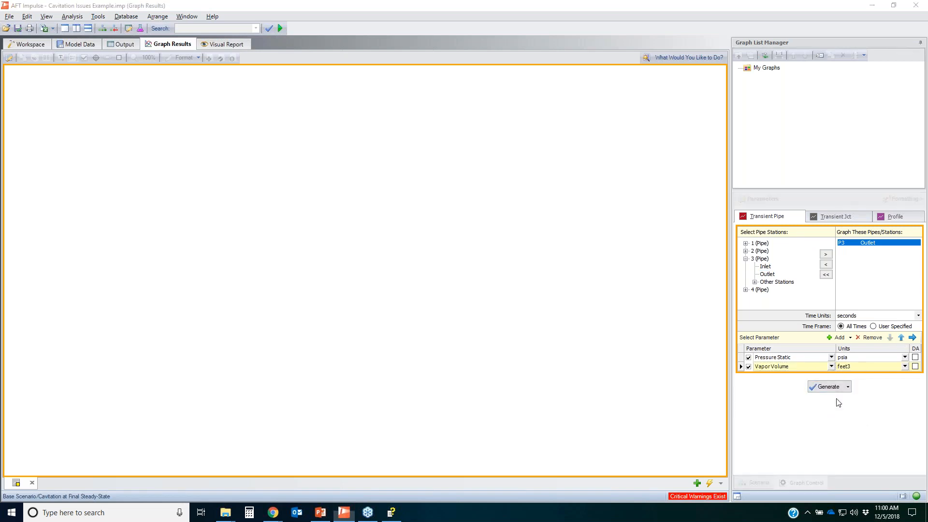
{"action": "left_click", "coordinate": [828, 386]}
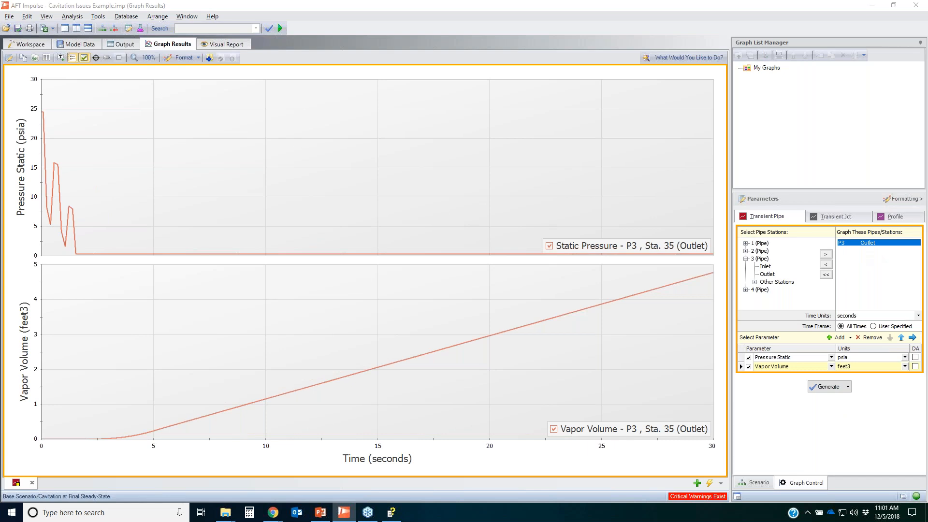
Circle the flat part of the static pressure curve, trace the vapor volume curve, and clear the markings
{"action": "mouse_move", "coordinate": [75, 249]}
{"action": "left_mouse_down"}
{"action": "mouse_move", "coordinate": [585, 221]}
{"action": "mouse_move", "coordinate": [452, 277]}
{"action": "mouse_move", "coordinate": [47, 261]}
{"action": "left_mouse_up"}
{"action": "left_click_drag", "start_coordinate": [150, 228], "coordinate": [155, 230]}
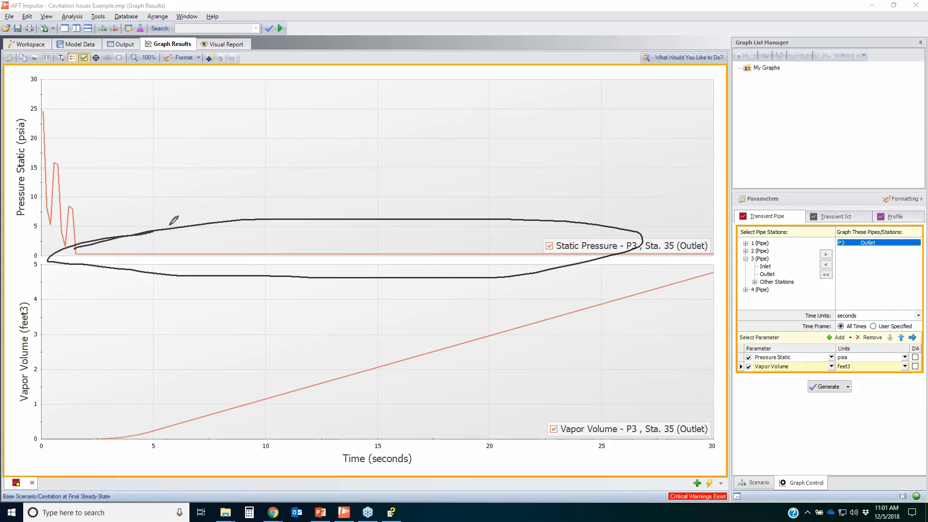
{"action": "mouse_move", "coordinate": [112, 441]}
{"action": "left_mouse_down"}
{"action": "mouse_move", "coordinate": [306, 396]}
{"action": "mouse_move", "coordinate": [722, 265]}
{"action": "left_mouse_up"}
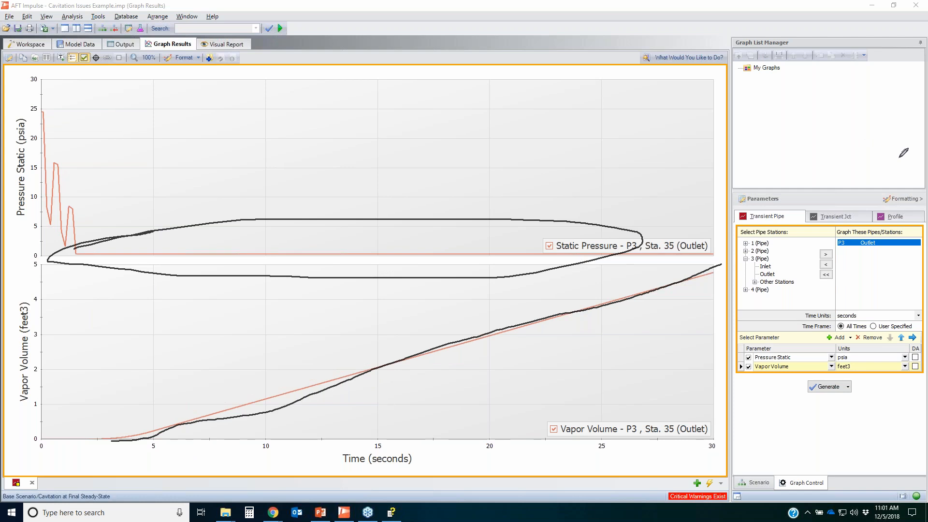
{"action": "key", "text": "Escape"}
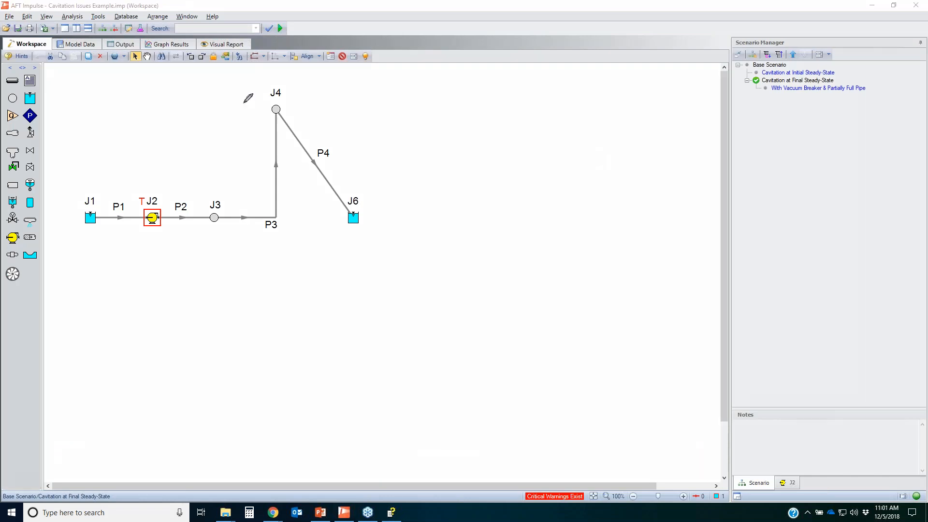
In the workspace model, circle junction J4, sketch arrows down pipes P4 and P3, and clear the sketch
{"action": "mouse_move", "coordinate": [267, 91]}
{"action": "left_mouse_down"}
{"action": "mouse_move", "coordinate": [294, 92]}
{"action": "mouse_move", "coordinate": [277, 112]}
{"action": "mouse_move", "coordinate": [282, 88]}
{"action": "mouse_move", "coordinate": [352, 206]}
{"action": "left_mouse_up"}
{"action": "mouse_move", "coordinate": [275, 119]}
{"action": "left_mouse_down"}
{"action": "mouse_move", "coordinate": [272, 209]}
{"action": "mouse_move", "coordinate": [296, 212]}
{"action": "left_mouse_up"}
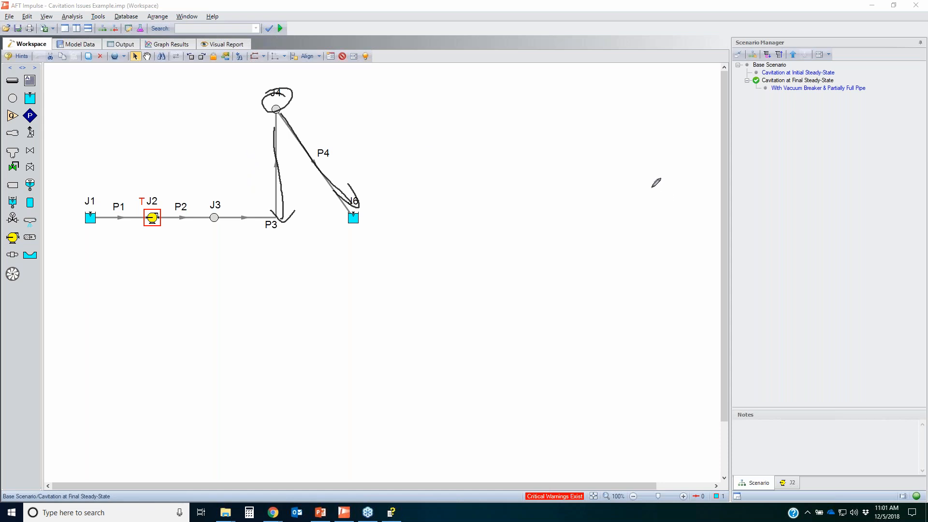
{"action": "left_click", "coordinate": [808, 187]}
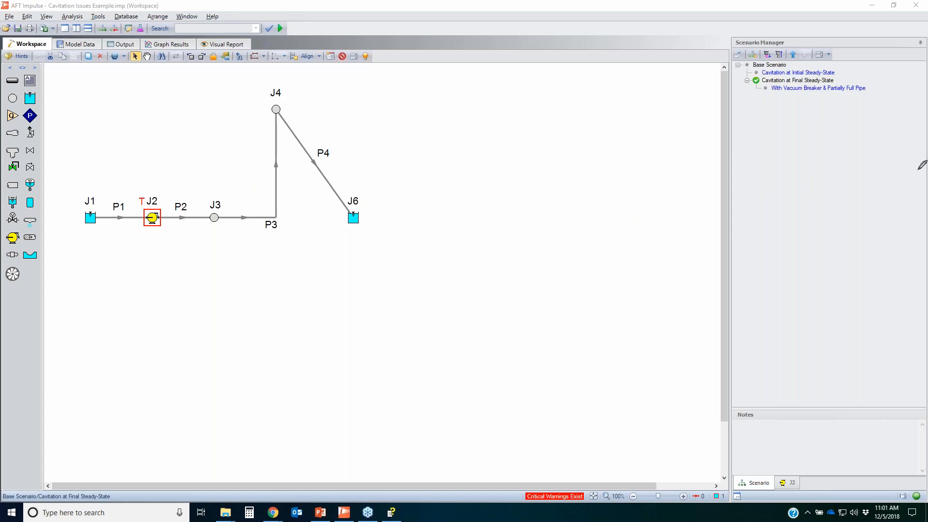
Load the With Vacuum Breaker & Partially Full Pipe scenario and point out the gas external pressure in vacuum breaker valve J7's properties
{"action": "double_click", "coordinate": [799, 90]}
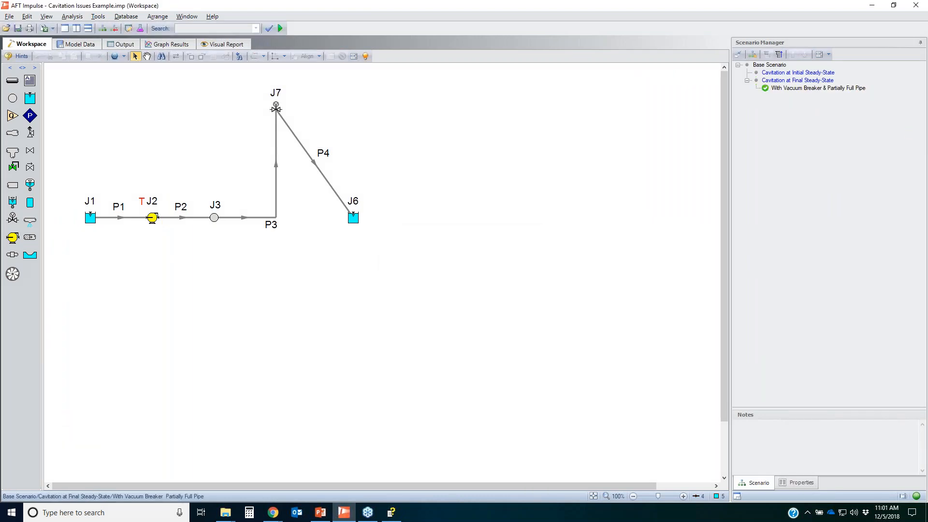
{"action": "double_click", "coordinate": [276, 109]}
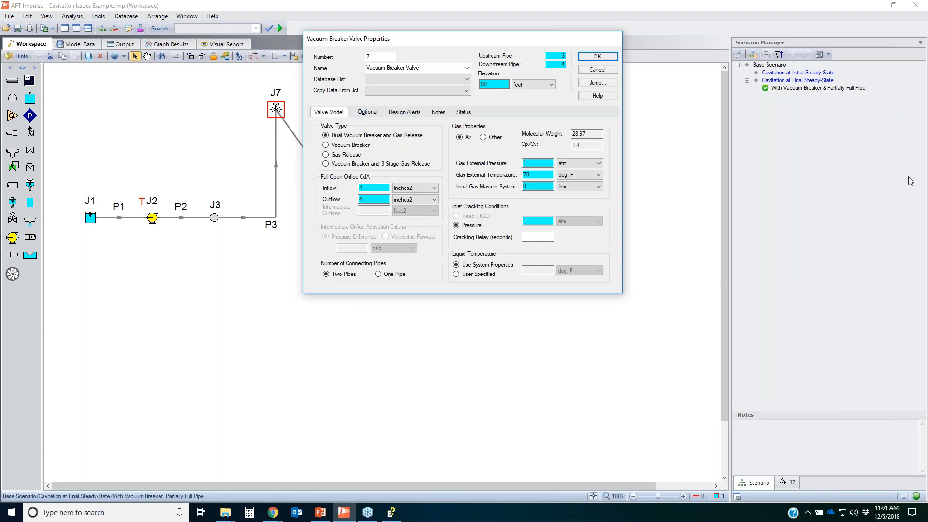
{"action": "mouse_move", "coordinate": [505, 150]}
{"action": "left_mouse_down"}
{"action": "mouse_move", "coordinate": [445, 161]}
{"action": "mouse_move", "coordinate": [522, 146]}
{"action": "left_mouse_up"}
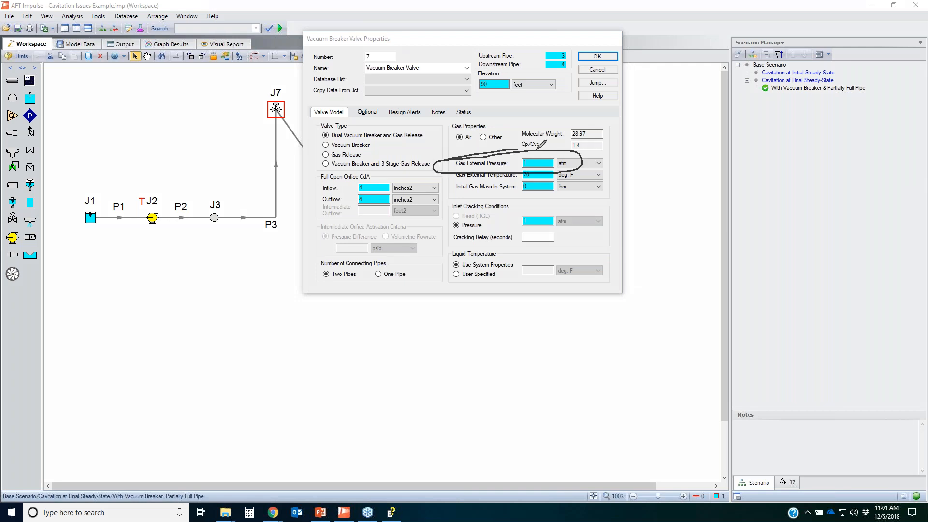
{"action": "left_click", "coordinate": [809, 186]}
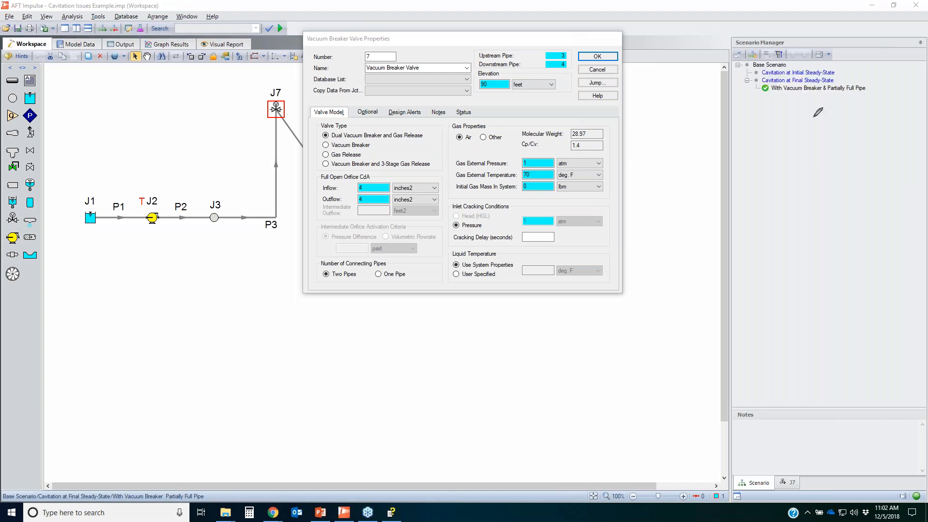
{"action": "left_click", "coordinate": [597, 69]}
Open pipe P4's optional properties, circle the Pipe Can Be Partially Full Along Length setting, clear the marks, and close without changes
{"action": "left_click", "coordinate": [311, 161]}
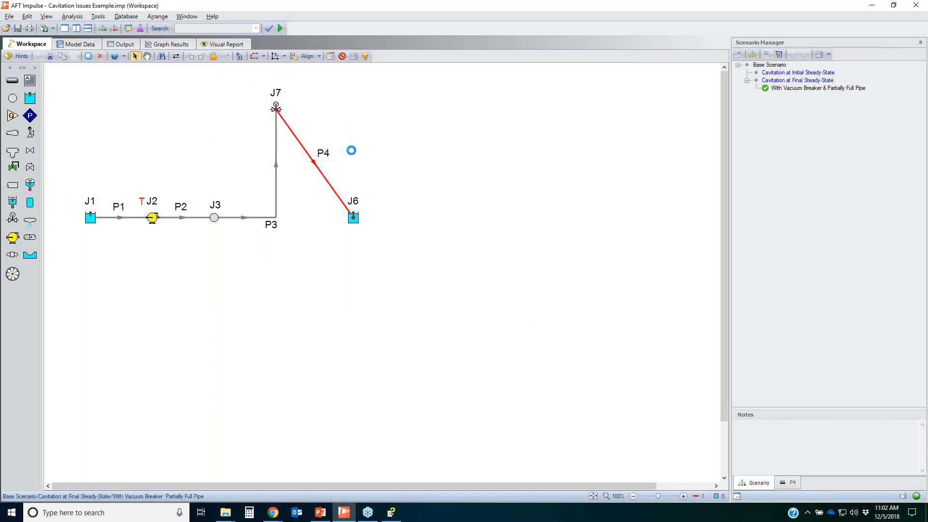
{"action": "left_click", "coordinate": [425, 186]}
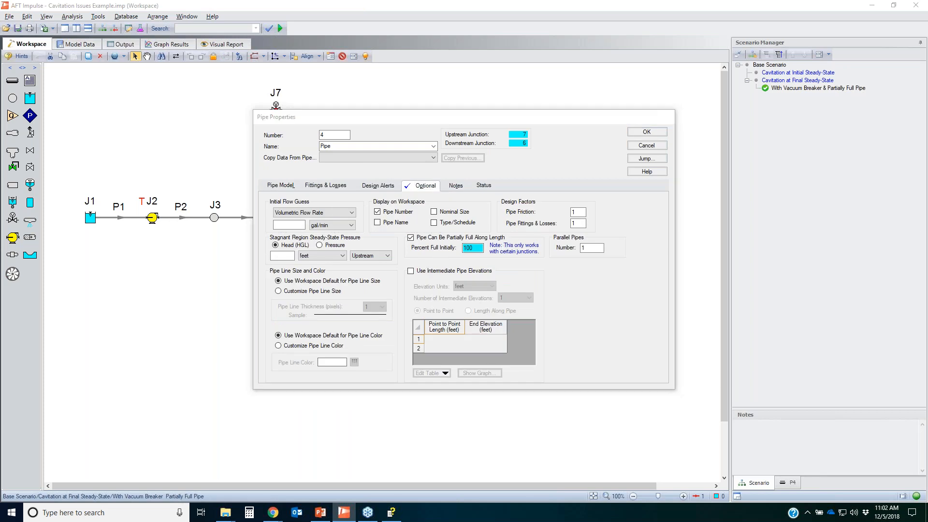
{"action": "mouse_move", "coordinate": [382, 238]}
{"action": "left_mouse_down"}
{"action": "mouse_move", "coordinate": [556, 235]}
{"action": "mouse_move", "coordinate": [378, 221]}
{"action": "left_mouse_up"}
{"action": "mouse_move", "coordinate": [409, 178]}
{"action": "left_mouse_down"}
{"action": "mouse_move", "coordinate": [424, 175]}
{"action": "mouse_move", "coordinate": [408, 179]}
{"action": "left_mouse_up"}
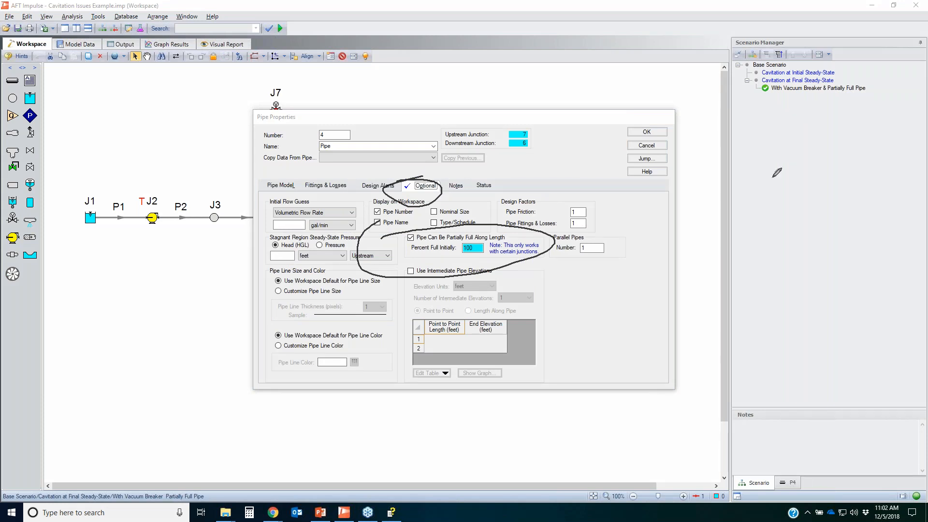
{"action": "key", "text": "Escape"}
{"action": "left_click", "coordinate": [643, 147]}
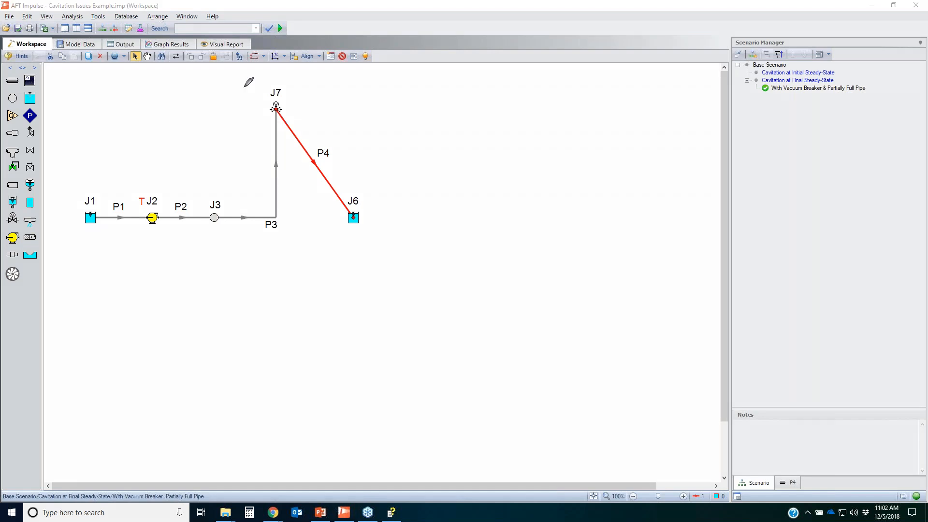
Circle vacuum breaker valve J7, sketch a line along pipe P4 toward reservoir J6, and clear the sketch
{"action": "mouse_move", "coordinate": [315, 106]}
{"action": "left_mouse_down"}
{"action": "mouse_move", "coordinate": [290, 88]}
{"action": "mouse_move", "coordinate": [278, 98]}
{"action": "left_mouse_up"}
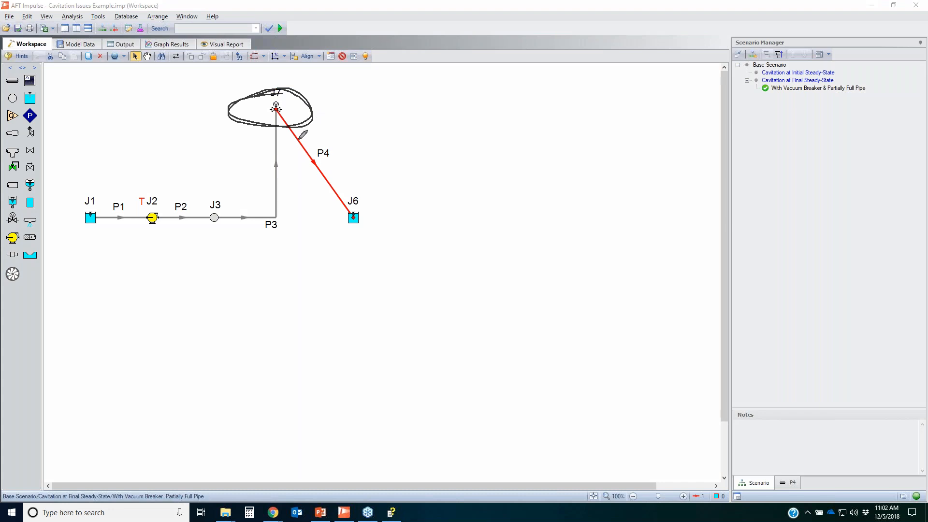
{"action": "left_click_drag", "start_coordinate": [302, 130], "coordinate": [373, 237]}
{"action": "key", "text": "Escape"}
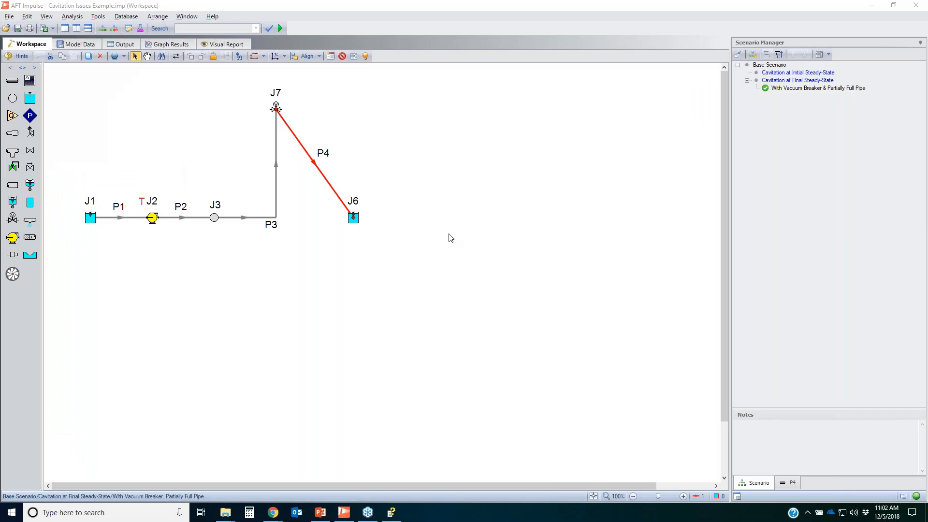
{"action": "left_click", "coordinate": [214, 18]}
{"action": "left_click", "coordinate": [384, 6]}
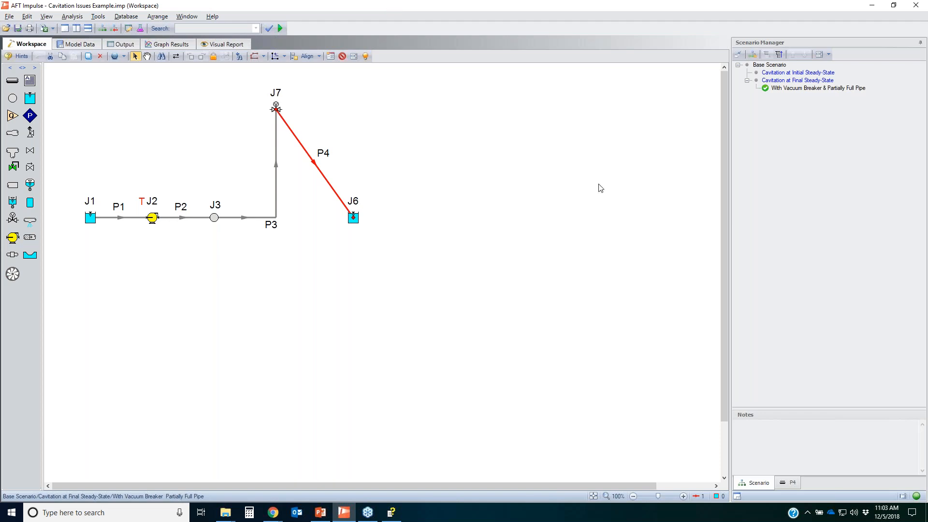
Circle vacuum breaker valve J7, sketch lines descending to both sides of it, and clear the sketch
{"action": "left_click", "coordinate": [154, 218]}
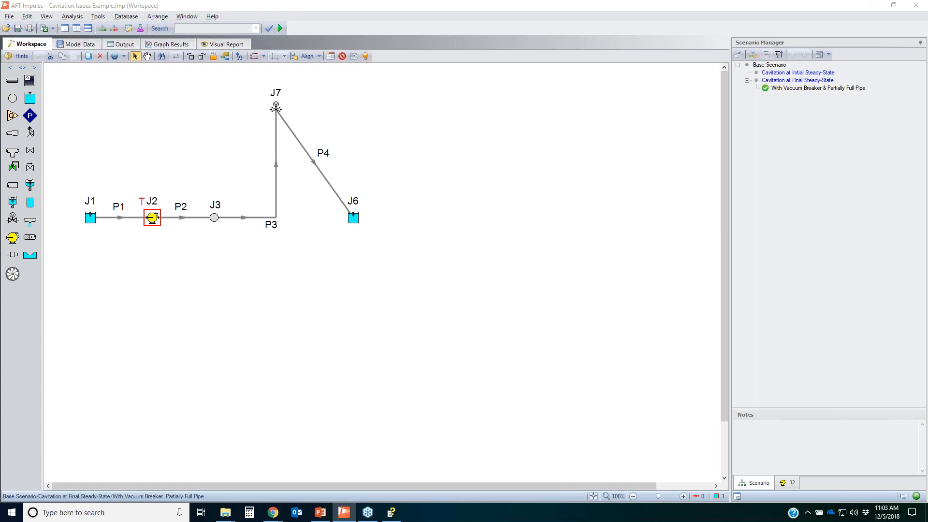
{"action": "mouse_move", "coordinate": [262, 100]}
{"action": "left_mouse_down"}
{"action": "mouse_move", "coordinate": [294, 99]}
{"action": "mouse_move", "coordinate": [267, 127]}
{"action": "mouse_move", "coordinate": [262, 101]}
{"action": "left_mouse_up"}
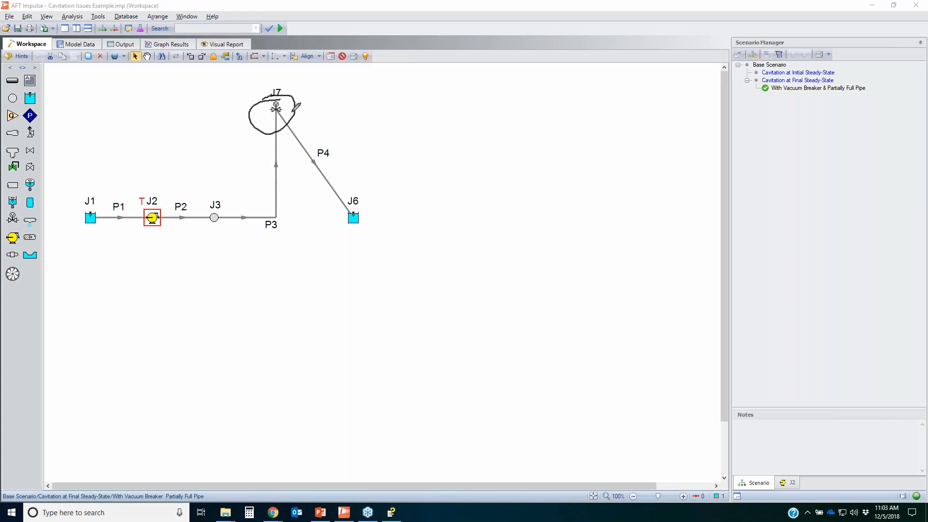
{"action": "mouse_move", "coordinate": [284, 121]}
{"action": "left_mouse_down"}
{"action": "mouse_move", "coordinate": [406, 231]}
{"action": "mouse_move", "coordinate": [254, 287]}
{"action": "left_mouse_up"}
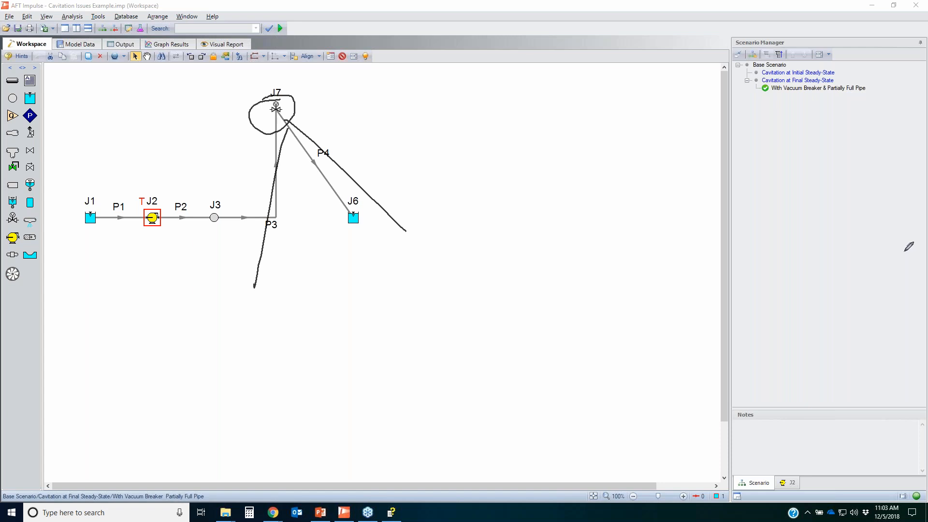
{"action": "key", "text": "Escape"}
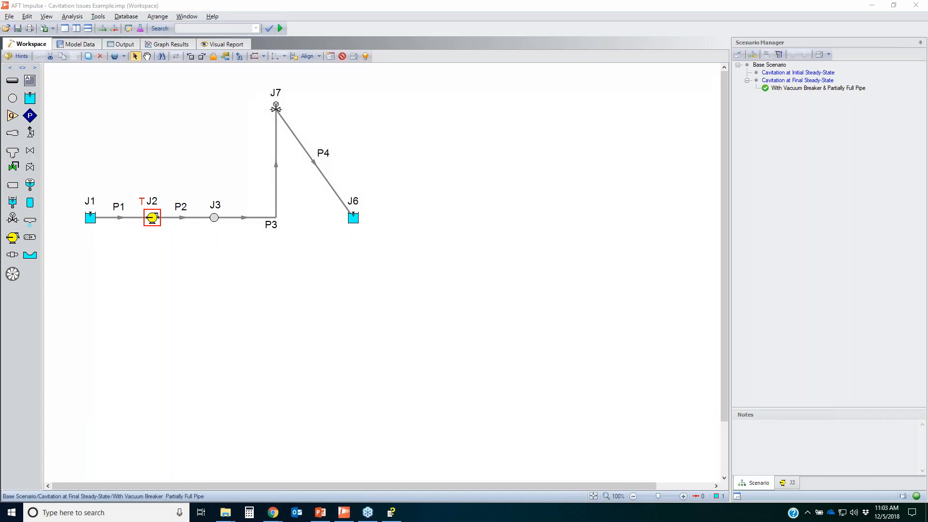
Go to the graph results and load the Cavitation at Final Steady-State scenario
{"action": "left_click", "coordinate": [181, 45]}
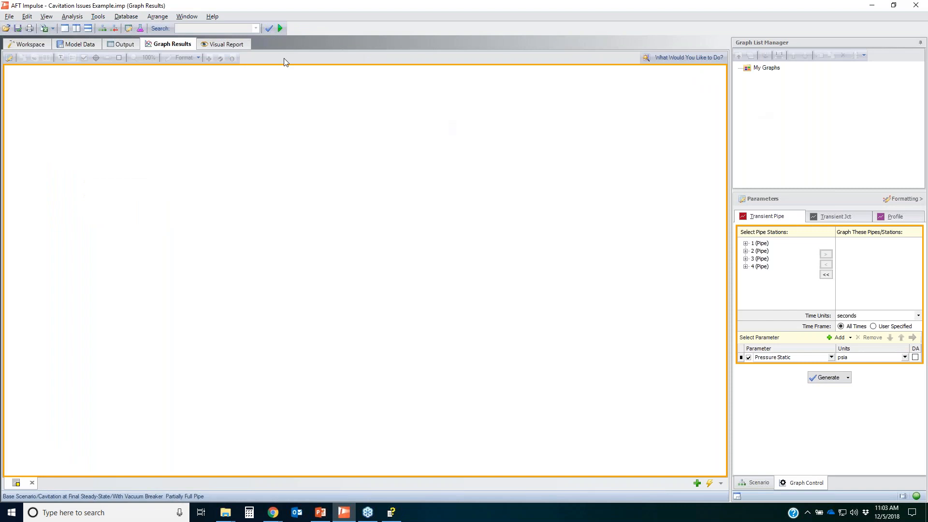
{"action": "left_click", "coordinate": [764, 483]}
{"action": "double_click", "coordinate": [789, 81]}
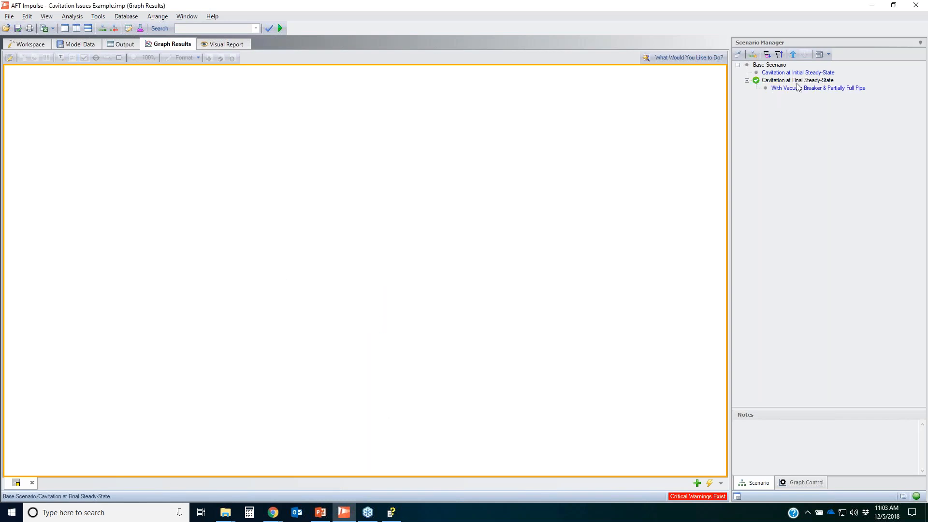
Generate stacked transient graphs of static pressure in psia and vapor volume in feet3 for the pipe P3 outlet
{"action": "left_click", "coordinate": [805, 482]}
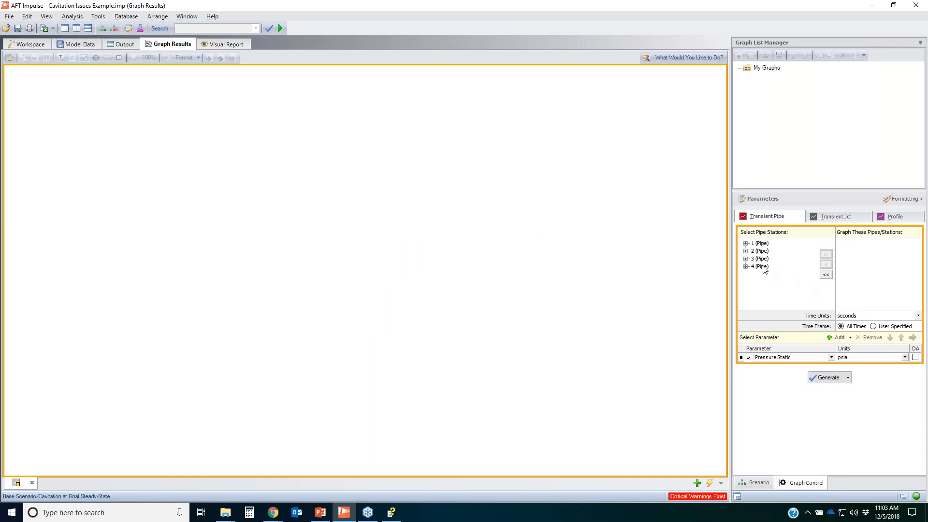
{"action": "left_click", "coordinate": [746, 259]}
{"action": "double_click", "coordinate": [767, 274]}
{"action": "left_click", "coordinate": [838, 338]}
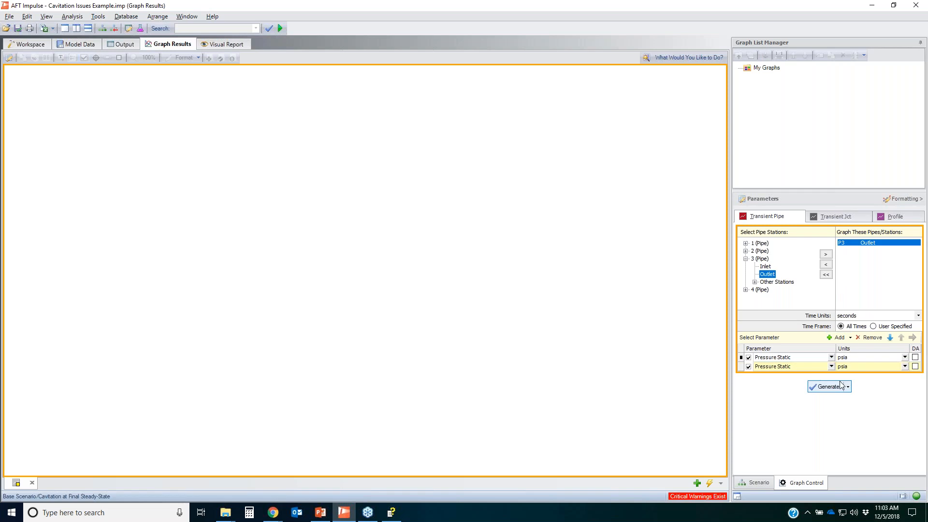
{"action": "left_click", "coordinate": [832, 368]}
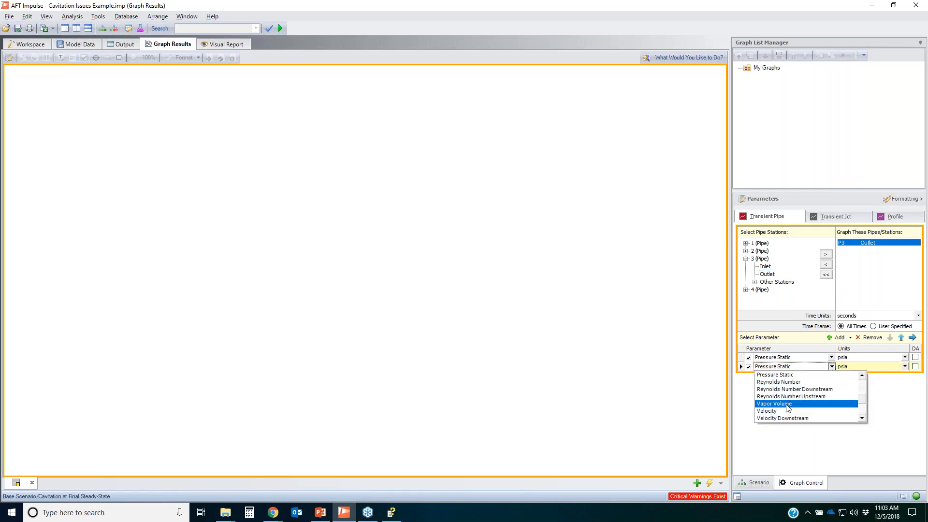
{"action": "left_click", "coordinate": [822, 406]}
{"action": "left_click", "coordinate": [827, 387]}
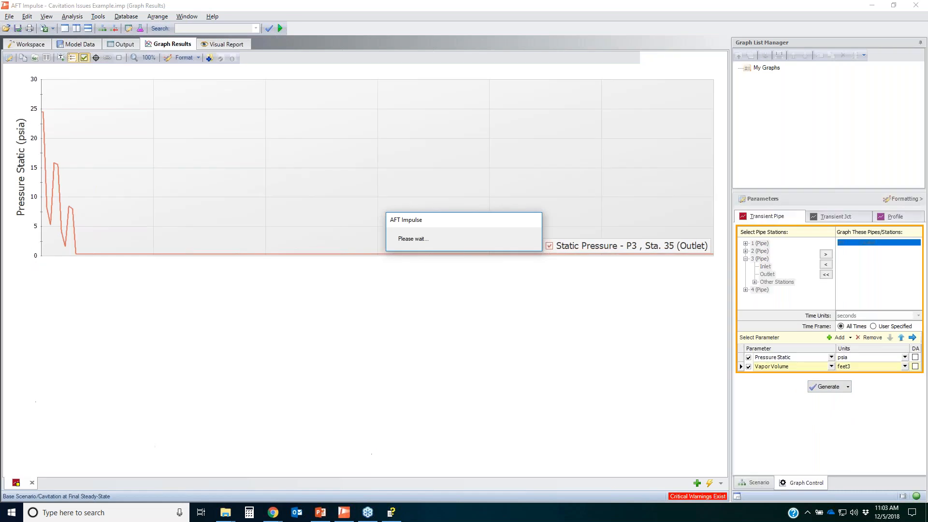
Trace the rising vapor volume curve on the graph, clear the mark, and return to the model workspace
{"action": "mouse_move", "coordinate": [174, 424]}
{"action": "left_mouse_down"}
{"action": "mouse_move", "coordinate": [312, 403]}
{"action": "mouse_move", "coordinate": [518, 317]}
{"action": "mouse_move", "coordinate": [721, 252]}
{"action": "left_mouse_up"}
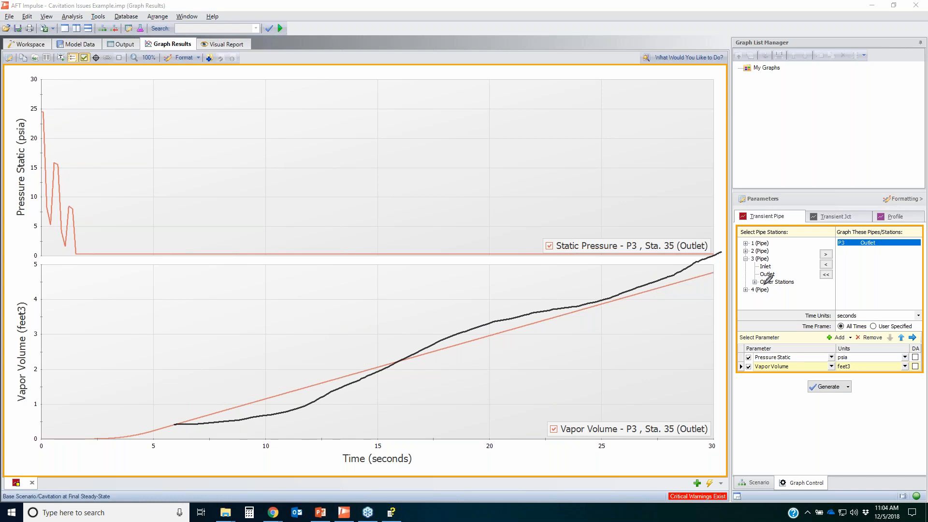
{"action": "key", "text": "Escape"}
{"action": "left_click", "coordinate": [30, 44]}
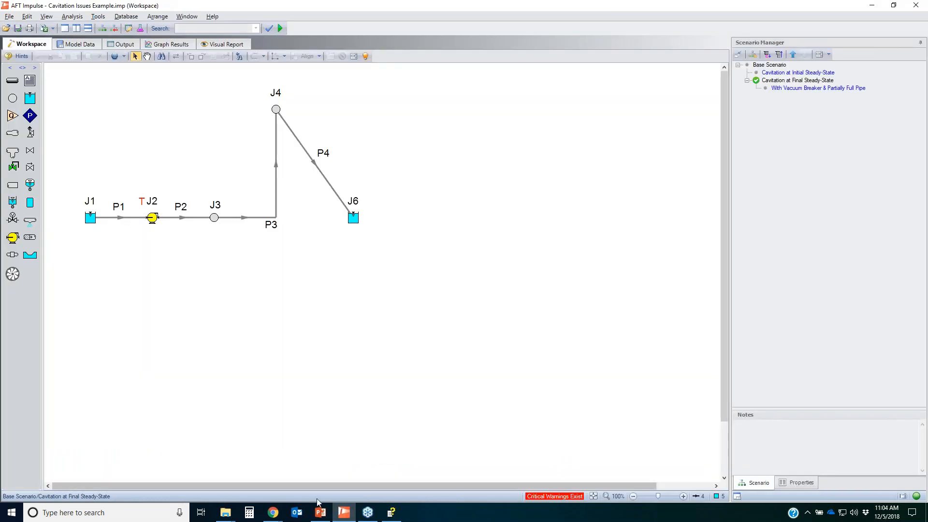
Switch to PowerPoint, present the Cavitation in Final Steady State (2) slide, and reveal its plot and bullet points
{"action": "left_click", "coordinate": [319, 511]}
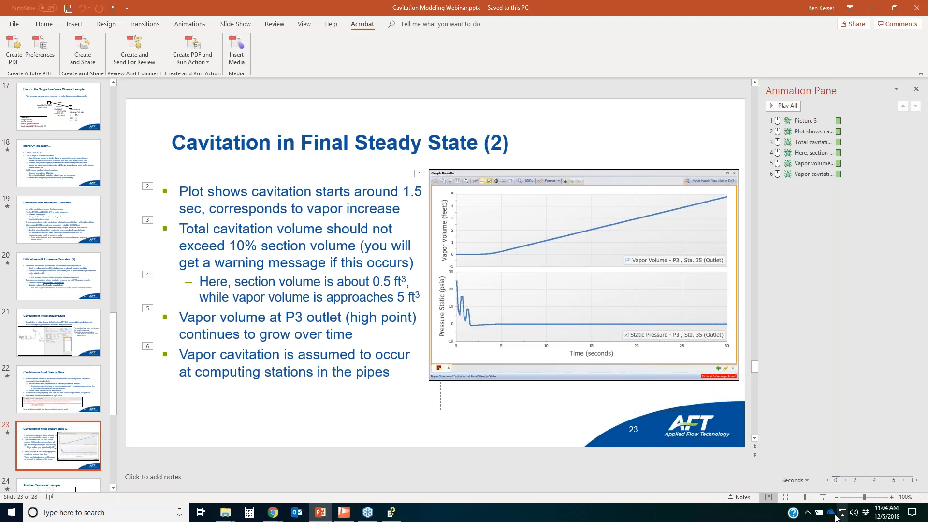
{"action": "left_click", "coordinate": [823, 498]}
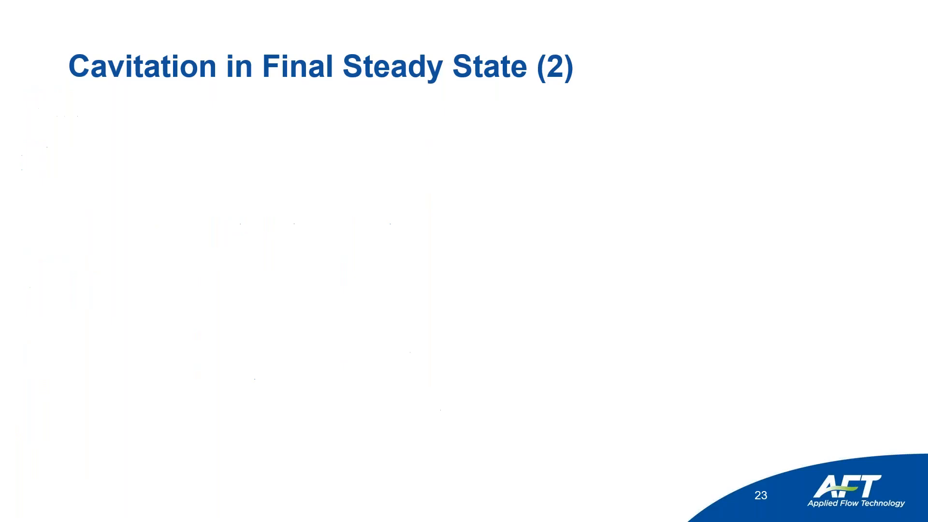
{"action": "key", "text": "Right"}
{"action": "key", "text": "Right"}
{"action": "key", "text": "Right"}
{"action": "key", "text": "Right"}
{"action": "key", "text": "Right"}
{"action": "key", "text": "Right"}
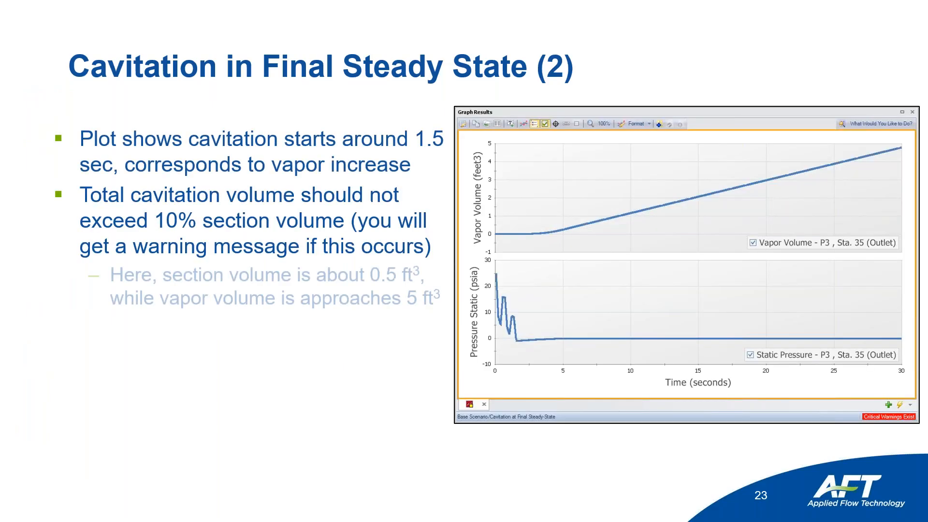
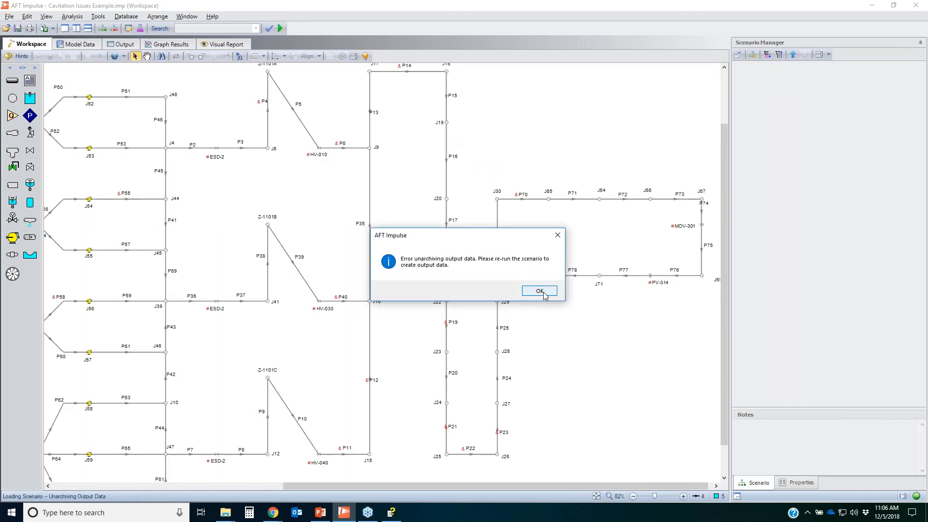
Dismiss the output data error in the LNG-2 model, review the Transient Control solver settings, and close them without changes
{"action": "left_click", "coordinate": [541, 291]}
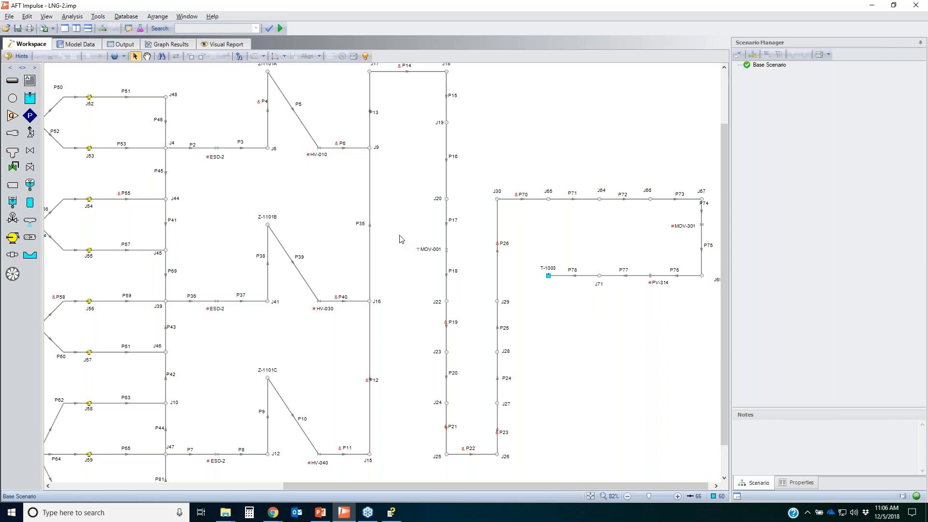
{"action": "left_click", "coordinate": [122, 46]}
{"action": "left_click", "coordinate": [35, 47]}
{"action": "left_click", "coordinate": [73, 19]}
{"action": "left_click", "coordinate": [159, 121]}
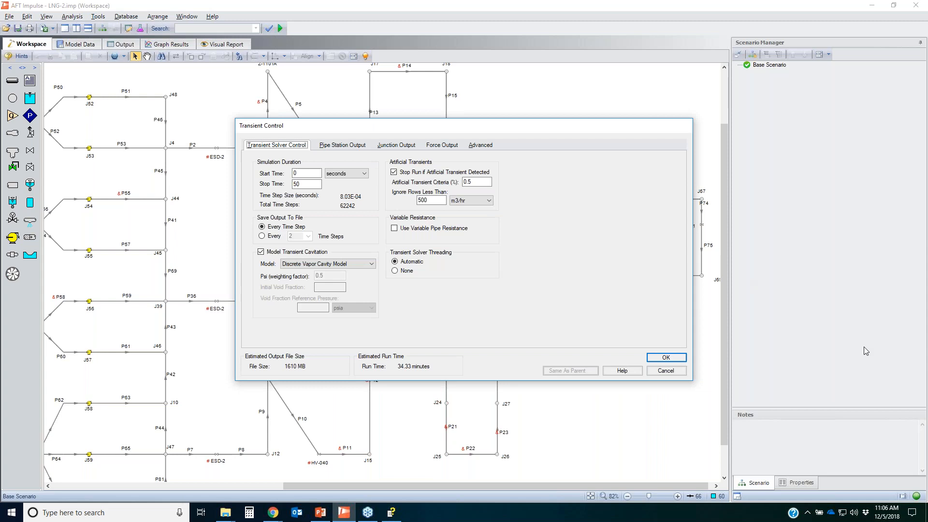
{"action": "left_click", "coordinate": [666, 370]}
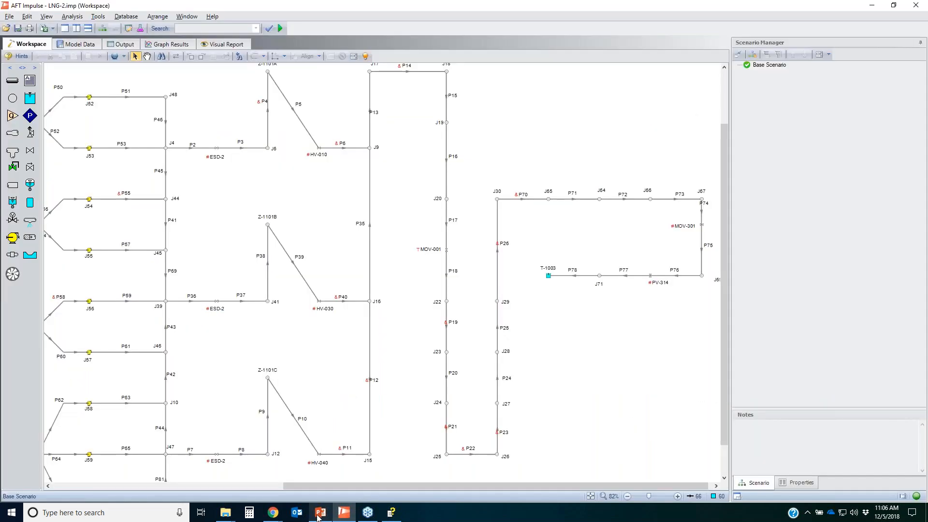
Switch to PowerPoint's Another Cavitation Example slide, circle the P73 plots, mark where the vapor volume starts rising, and clear the marks
{"action": "left_click", "coordinate": [319, 512]}
{"action": "key", "text": "Up"}
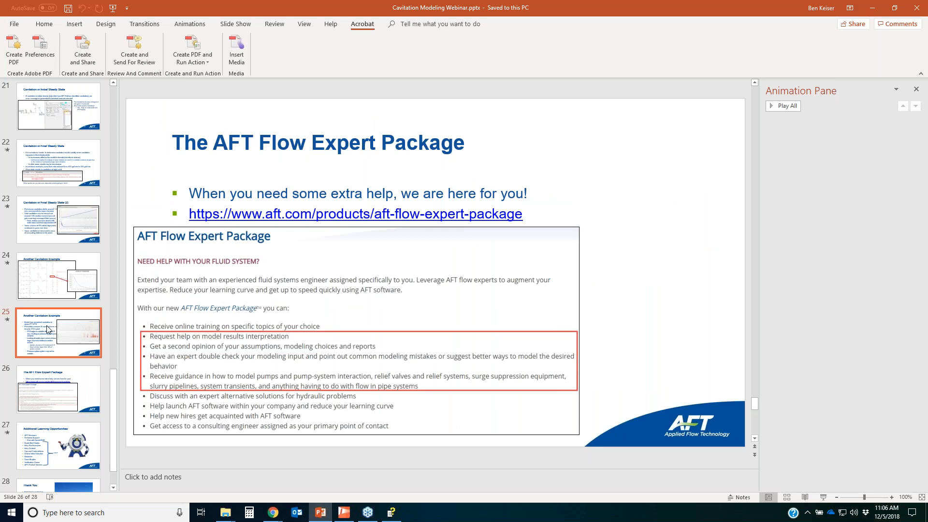
{"action": "key", "text": "shift+F5"}
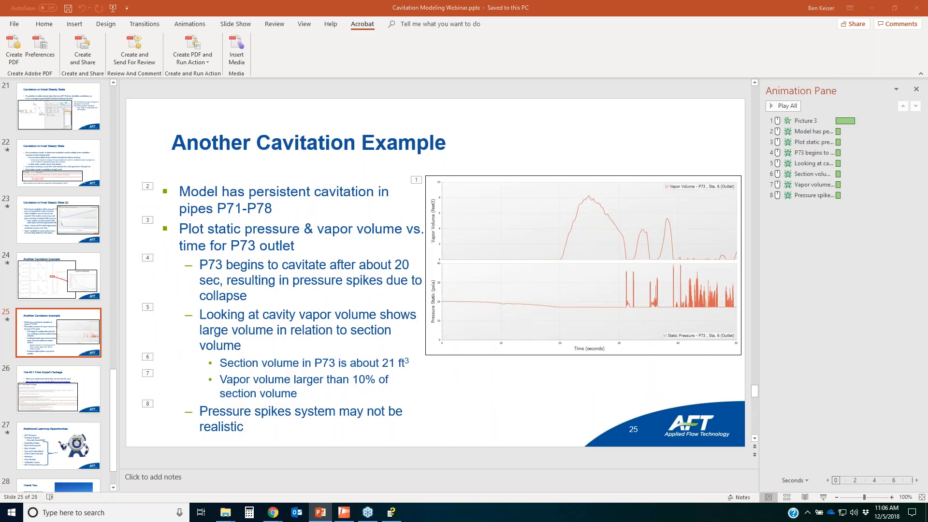
{"action": "mouse_move", "coordinate": [430, 187]}
{"action": "left_mouse_down"}
{"action": "mouse_move", "coordinate": [716, 256]}
{"action": "mouse_move", "coordinate": [425, 216]}
{"action": "mouse_move", "coordinate": [556, 187]}
{"action": "left_mouse_up"}
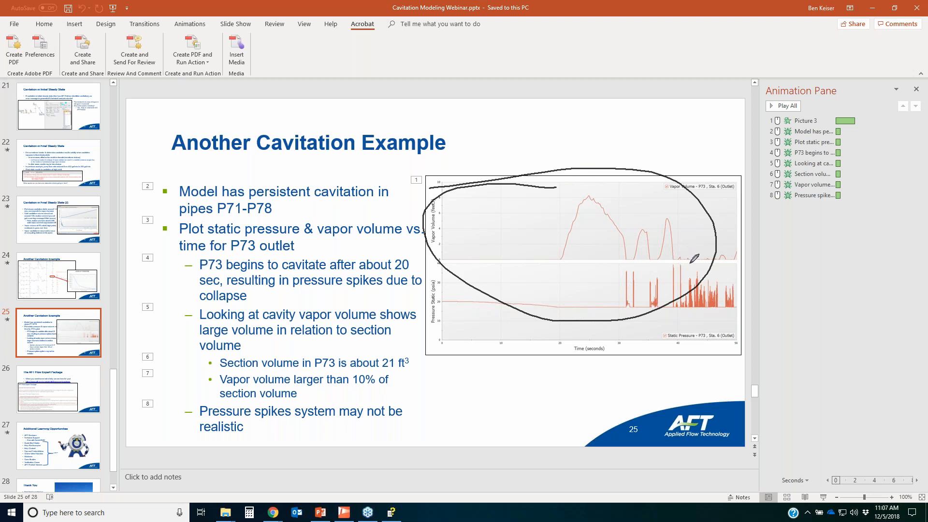
{"action": "mouse_move", "coordinate": [582, 260]}
{"action": "left_mouse_down"}
{"action": "mouse_move", "coordinate": [575, 138]}
{"action": "mouse_move", "coordinate": [555, 357]}
{"action": "left_mouse_up"}
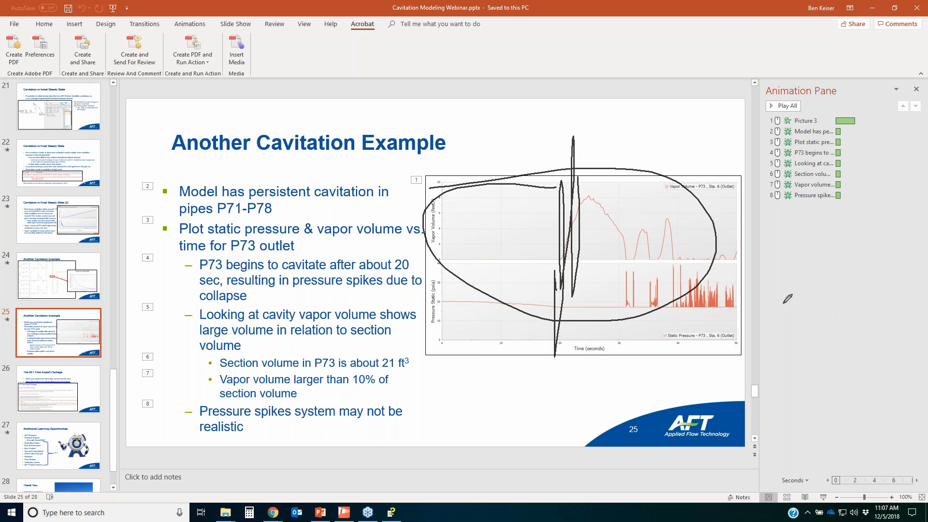
{"action": "key", "text": "Escape"}
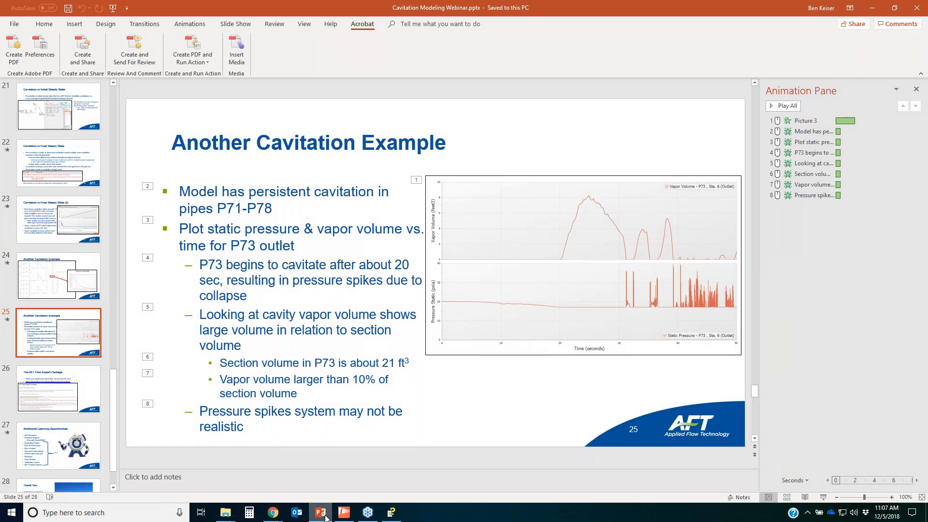
Switch to AFT Impulse, circle pipe P73 and its end junctions J66 and J67, and clear the marks
{"action": "left_click", "coordinate": [346, 515]}
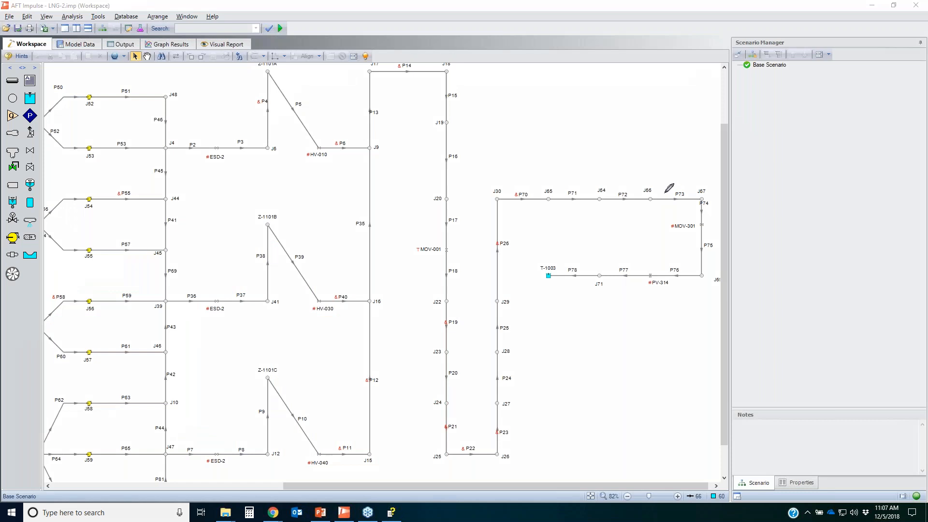
{"action": "mouse_move", "coordinate": [695, 194]}
{"action": "left_mouse_down"}
{"action": "mouse_move", "coordinate": [669, 206]}
{"action": "mouse_move", "coordinate": [659, 194]}
{"action": "mouse_move", "coordinate": [695, 195]}
{"action": "left_mouse_up"}
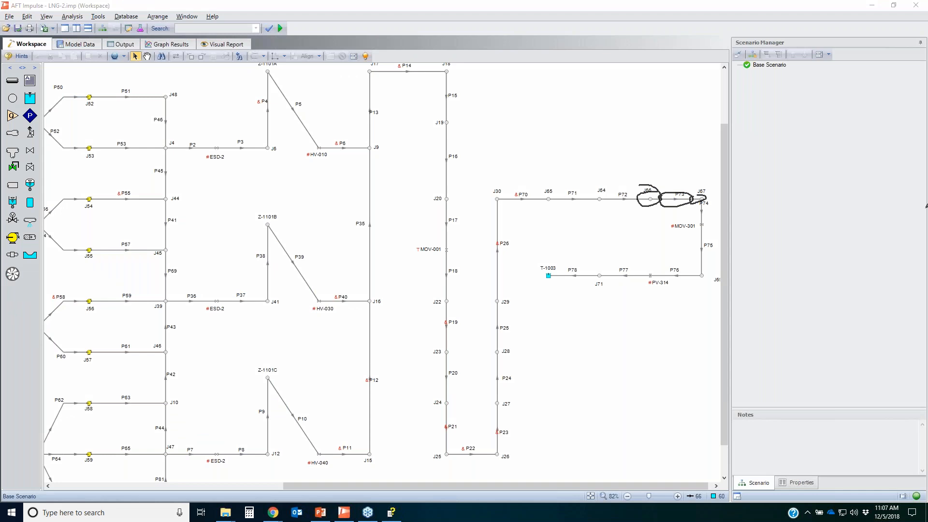
{"action": "right_click", "coordinate": [926, 208]}
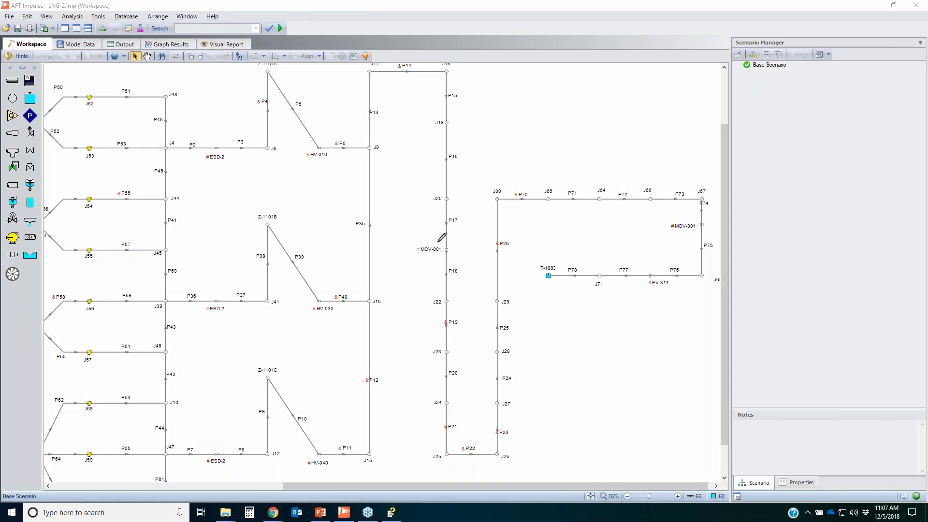
Circle valve MOV-001 and outline the pipe run from P71 to P78, then clear the marks
{"action": "left_click_drag", "start_coordinate": [448, 239], "coordinate": [465, 241]}
{"action": "mouse_move", "coordinate": [577, 183]}
{"action": "left_mouse_down"}
{"action": "mouse_move", "coordinate": [562, 185]}
{"action": "mouse_move", "coordinate": [594, 216]}
{"action": "mouse_move", "coordinate": [538, 280]}
{"action": "left_mouse_up"}
{"action": "mouse_move", "coordinate": [619, 296]}
{"action": "left_mouse_down"}
{"action": "mouse_move", "coordinate": [722, 212]}
{"action": "mouse_move", "coordinate": [562, 177]}
{"action": "mouse_move", "coordinate": [563, 193]}
{"action": "left_mouse_up"}
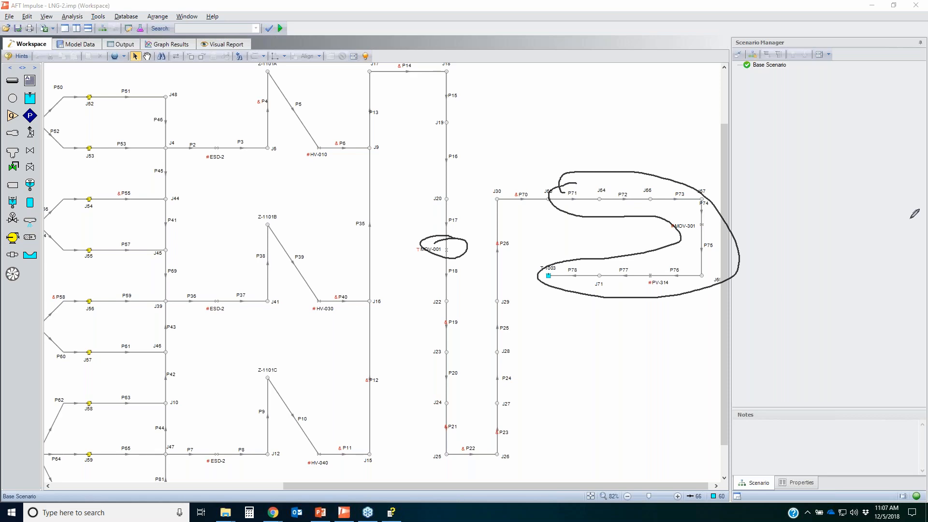
{"action": "key", "text": "Escape"}
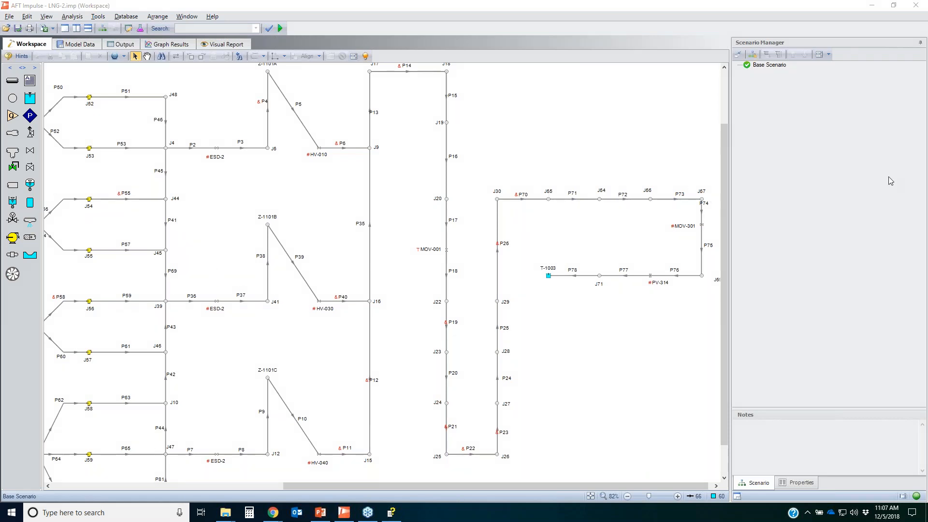
Sketch three curved profile lines across the LNG-2 model, circle MOV-001, draw an arrow from the lowest curve to the J66 area, and clear everything
{"action": "mouse_move", "coordinate": [266, 336]}
{"action": "left_mouse_down"}
{"action": "mouse_move", "coordinate": [472, 238]}
{"action": "mouse_move", "coordinate": [704, 214]}
{"action": "mouse_move", "coordinate": [776, 285]}
{"action": "left_mouse_up"}
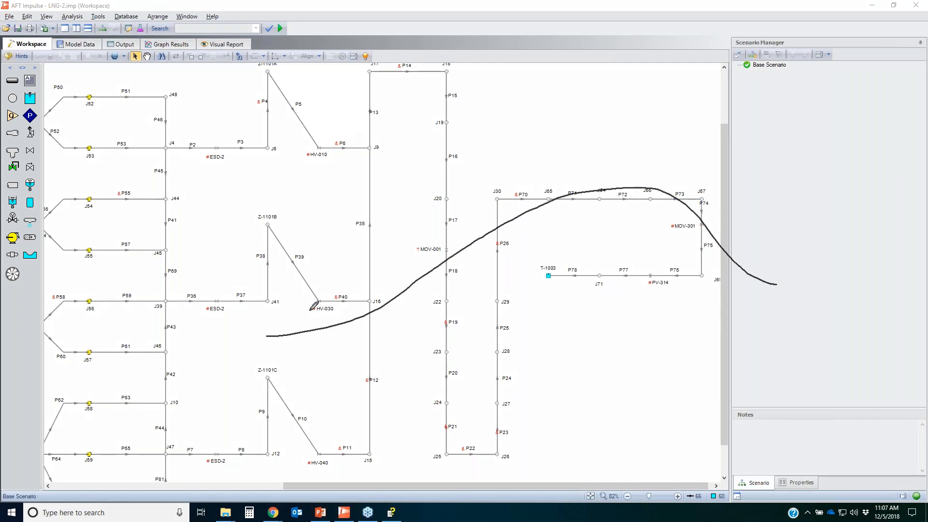
{"action": "mouse_move", "coordinate": [266, 373]}
{"action": "left_mouse_down"}
{"action": "mouse_move", "coordinate": [436, 382]}
{"action": "mouse_move", "coordinate": [524, 410]}
{"action": "left_mouse_up"}
{"action": "mouse_move", "coordinate": [576, 422]}
{"action": "left_mouse_down"}
{"action": "mouse_move", "coordinate": [781, 441]}
{"action": "mouse_move", "coordinate": [858, 394]}
{"action": "left_mouse_up"}
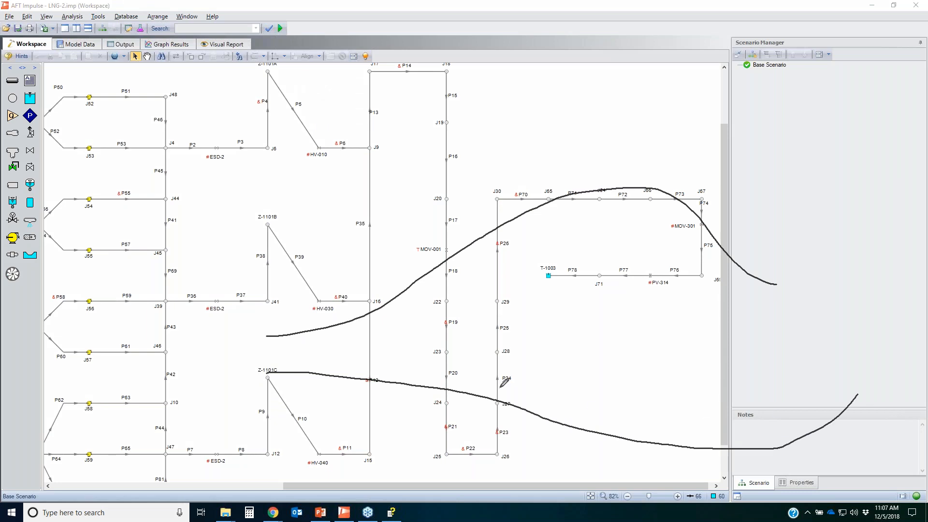
{"action": "mouse_move", "coordinate": [429, 241]}
{"action": "left_mouse_down"}
{"action": "mouse_move", "coordinate": [468, 246]}
{"action": "mouse_move", "coordinate": [454, 249]}
{"action": "left_mouse_up"}
{"action": "mouse_move", "coordinate": [280, 410]}
{"action": "left_mouse_down"}
{"action": "mouse_move", "coordinate": [488, 467]}
{"action": "mouse_move", "coordinate": [737, 498]}
{"action": "mouse_move", "coordinate": [847, 476]}
{"action": "mouse_move", "coordinate": [901, 406]}
{"action": "left_mouse_up"}
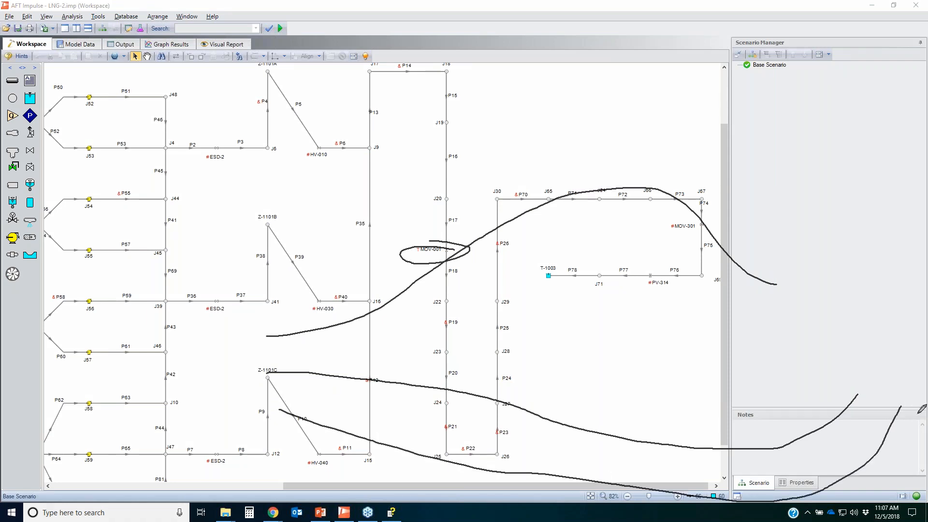
{"action": "mouse_move", "coordinate": [718, 499]}
{"action": "left_mouse_down"}
{"action": "mouse_move", "coordinate": [753, 505]}
{"action": "mouse_move", "coordinate": [742, 491]}
{"action": "left_mouse_up"}
{"action": "left_click_drag", "start_coordinate": [741, 455], "coordinate": [763, 483]}
{"action": "mouse_move", "coordinate": [665, 232]}
{"action": "left_mouse_down"}
{"action": "mouse_move", "coordinate": [639, 190]}
{"action": "mouse_move", "coordinate": [631, 209]}
{"action": "left_mouse_up"}
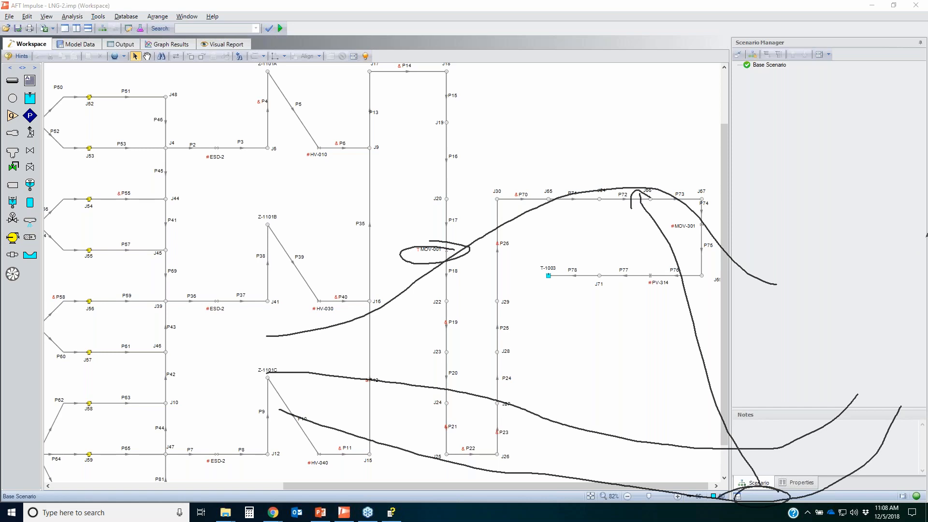
{"action": "key", "text": "Escape"}
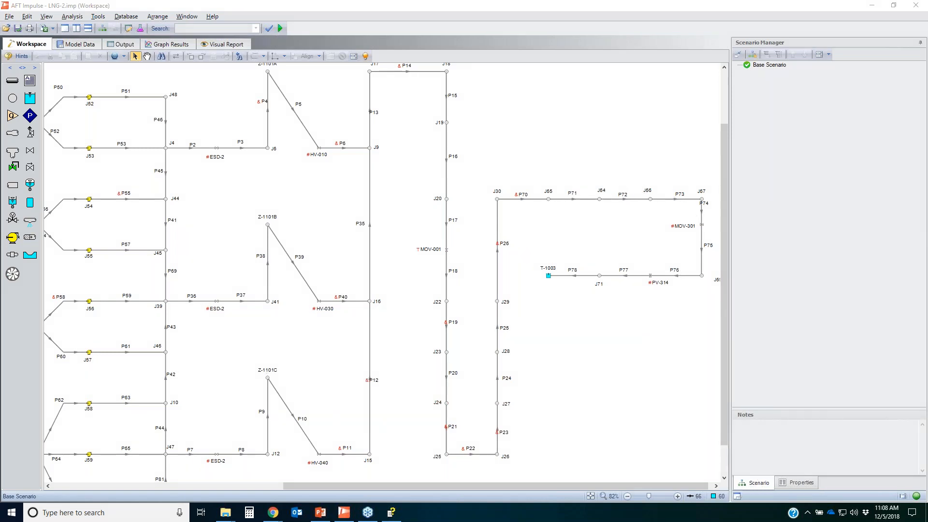
Mark junction J67 and trace the pipeline route from junction J9 to reservoir T-1003
{"action": "left_click_drag", "start_coordinate": [700, 197], "coordinate": [693, 201]}
{"action": "mouse_move", "coordinate": [373, 145]}
{"action": "left_mouse_down"}
{"action": "mouse_move", "coordinate": [376, 69]}
{"action": "mouse_move", "coordinate": [466, 107]}
{"action": "left_mouse_up"}
{"action": "mouse_move", "coordinate": [468, 179]}
{"action": "left_mouse_down"}
{"action": "mouse_move", "coordinate": [455, 273]}
{"action": "mouse_move", "coordinate": [463, 436]}
{"action": "mouse_move", "coordinate": [493, 325]}
{"action": "mouse_move", "coordinate": [497, 204]}
{"action": "mouse_move", "coordinate": [617, 199]}
{"action": "mouse_move", "coordinate": [706, 239]}
{"action": "mouse_move", "coordinate": [648, 277]}
{"action": "mouse_move", "coordinate": [550, 277]}
{"action": "left_mouse_up"}
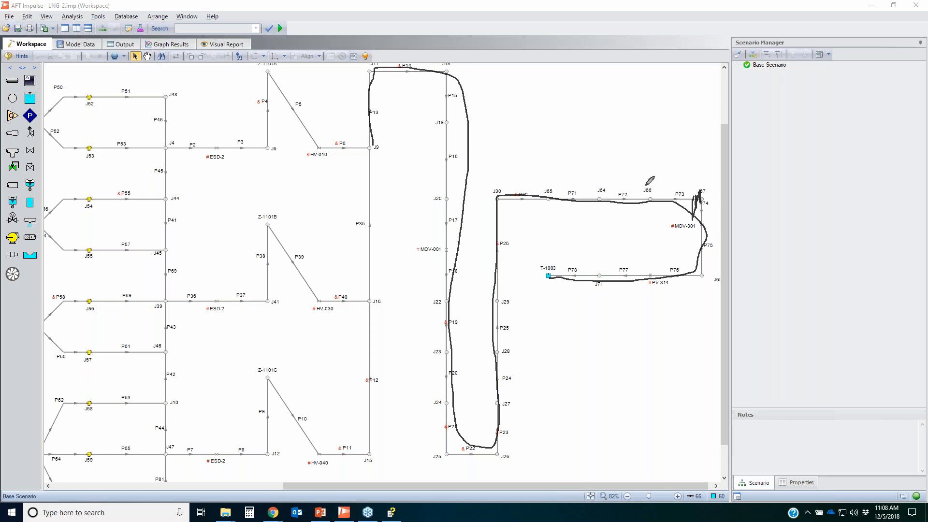
Circle the pipe loop from P71 around to reservoir T-1003, then clear all marks from the model
{"action": "mouse_move", "coordinate": [566, 188]}
{"action": "left_mouse_down"}
{"action": "mouse_move", "coordinate": [701, 190]}
{"action": "mouse_move", "coordinate": [575, 301]}
{"action": "mouse_move", "coordinate": [598, 224]}
{"action": "mouse_move", "coordinate": [591, 180]}
{"action": "left_mouse_up"}
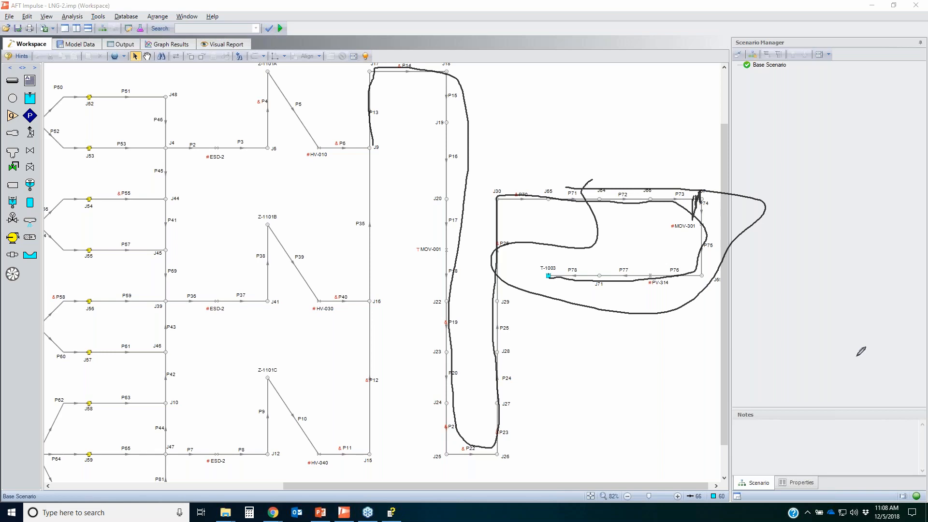
{"action": "key", "text": "Escape"}
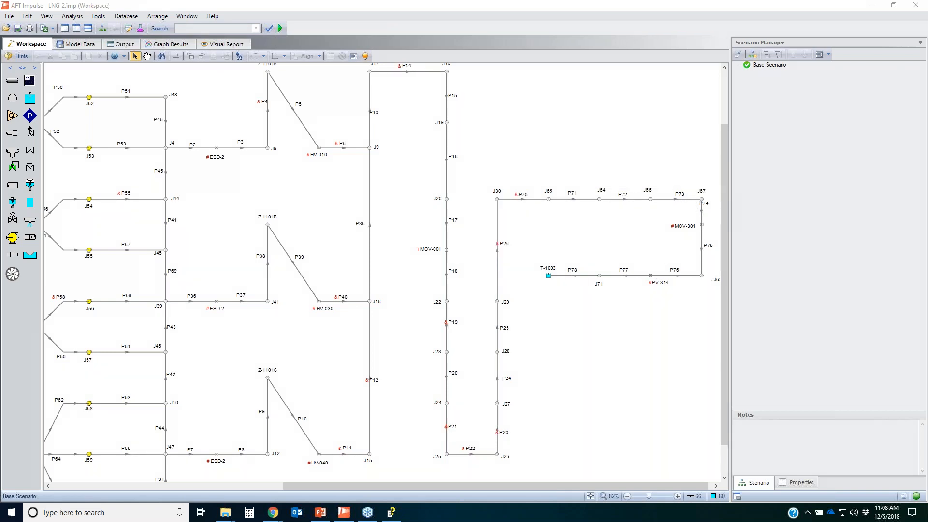
Review the transient cavitation model choices in the Transient Control settings, including the Discrete Gas Cavity Model, and close without changes
{"action": "left_click", "coordinate": [72, 16]}
{"action": "left_click", "coordinate": [103, 85]}
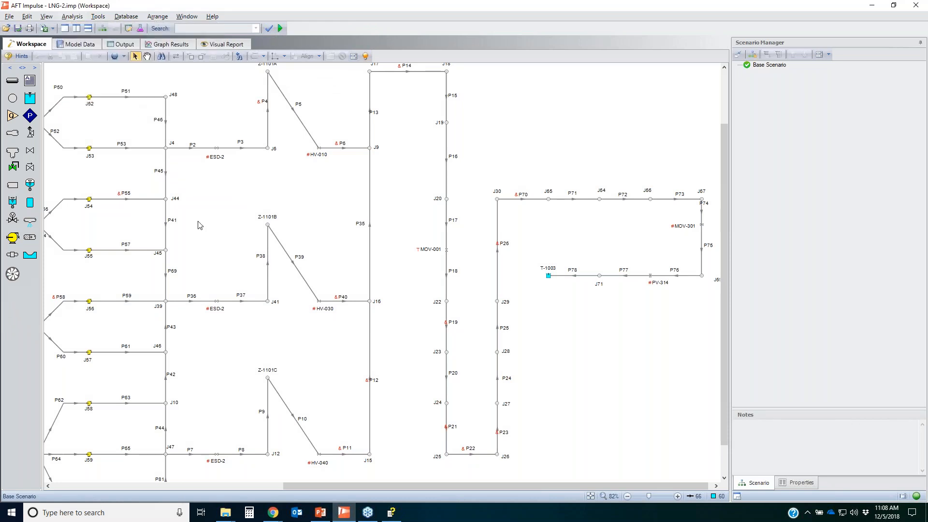
{"action": "left_click", "coordinate": [341, 264]}
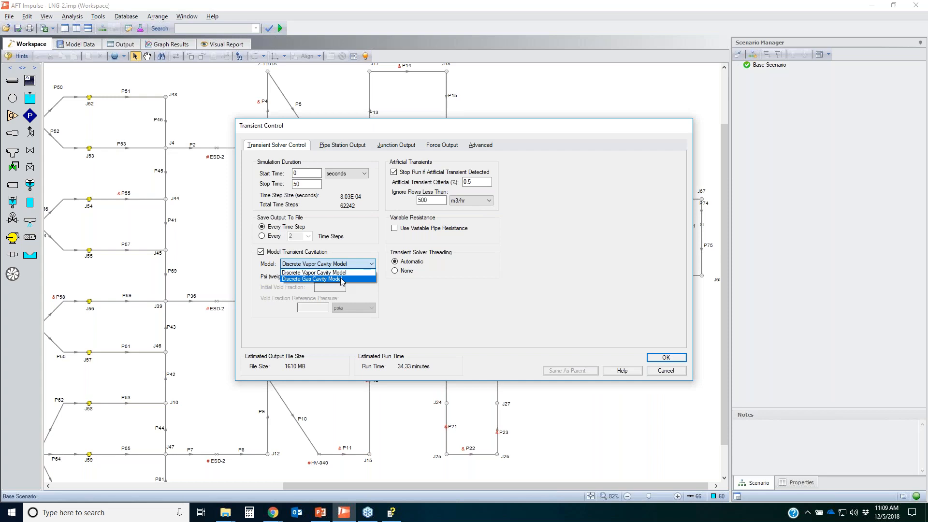
{"action": "left_click", "coordinate": [672, 375]}
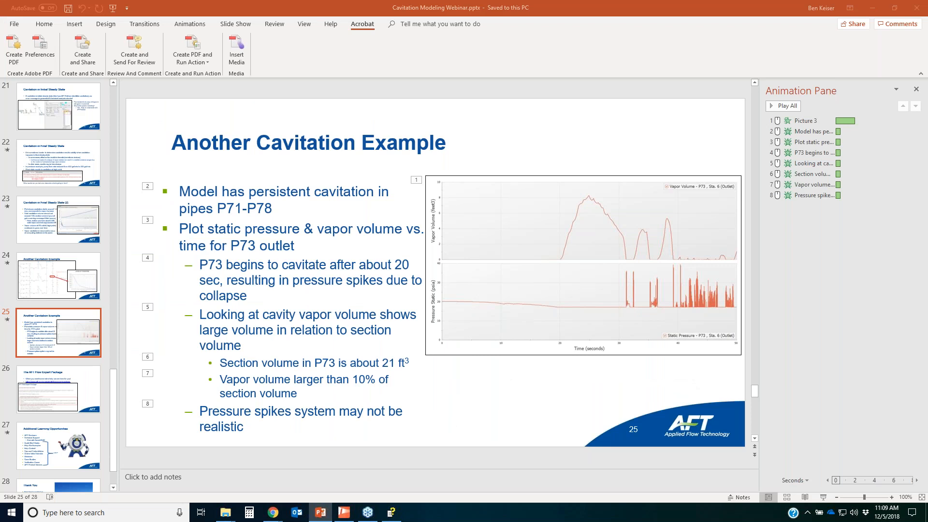
Switch to the PowerPoint slide, circle the P73 vapor volume peaks and static pressure spikes, and clear the marks
{"action": "mouse_move", "coordinate": [552, 229]}
{"action": "left_mouse_down"}
{"action": "mouse_move", "coordinate": [589, 215]}
{"action": "mouse_move", "coordinate": [614, 241]}
{"action": "mouse_move", "coordinate": [544, 239]}
{"action": "mouse_move", "coordinate": [625, 209]}
{"action": "left_mouse_up"}
{"action": "mouse_move", "coordinate": [620, 285]}
{"action": "left_mouse_down"}
{"action": "mouse_move", "coordinate": [652, 271]}
{"action": "mouse_move", "coordinate": [715, 293]}
{"action": "mouse_move", "coordinate": [566, 285]}
{"action": "mouse_move", "coordinate": [680, 270]}
{"action": "left_mouse_up"}
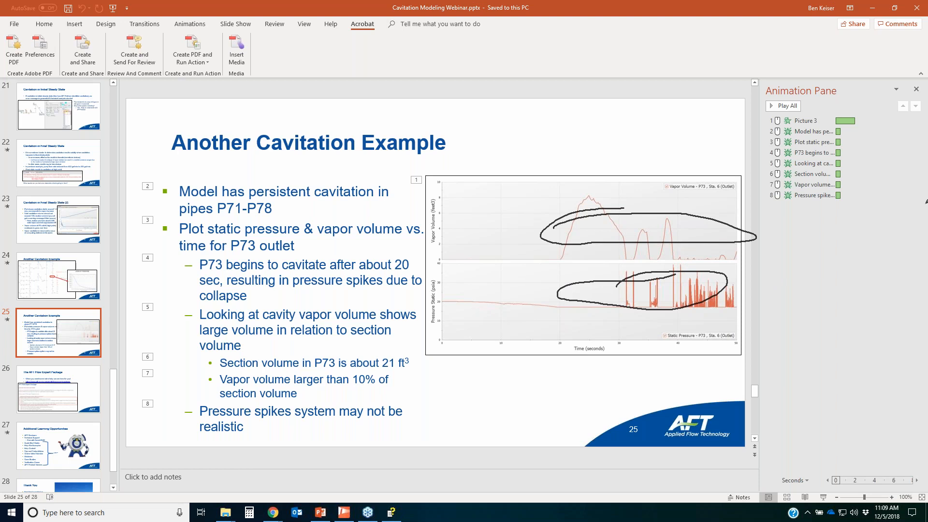
{"action": "key", "text": "Escape"}
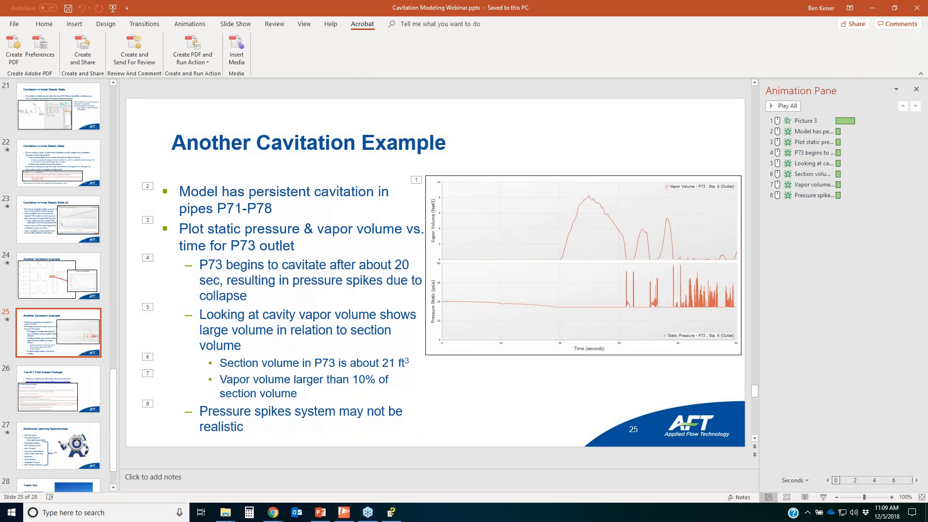
Switch to AFT Impulse, open the Section Pipes settings, and select the length of controlling pipe 13 in the sectioning details
{"action": "left_click", "coordinate": [338, 507]}
{"action": "left_click", "coordinate": [73, 17]}
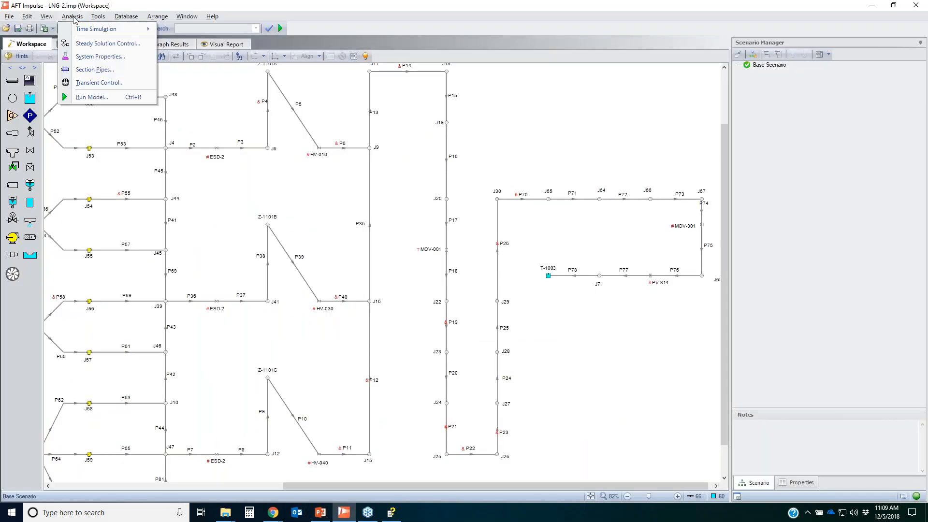
{"action": "left_click", "coordinate": [95, 73]}
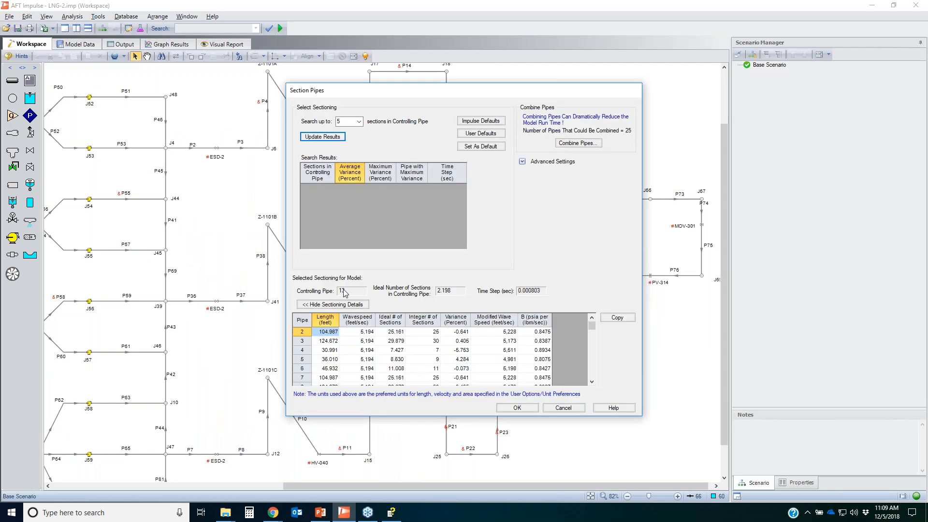
{"action": "scroll", "coordinate": [302, 370], "scroll_direction": "down", "scroll_amount": 2}
{"action": "left_click", "coordinate": [300, 369]}
{"action": "scroll", "coordinate": [300, 372], "scroll_direction": "down", "scroll_amount": 1}
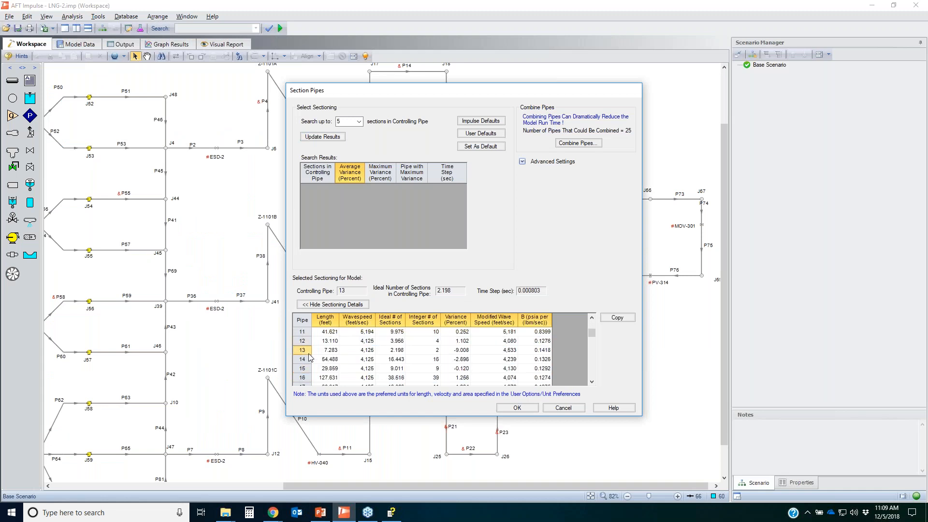
{"action": "left_click", "coordinate": [303, 351]}
{"action": "left_click", "coordinate": [331, 352]}
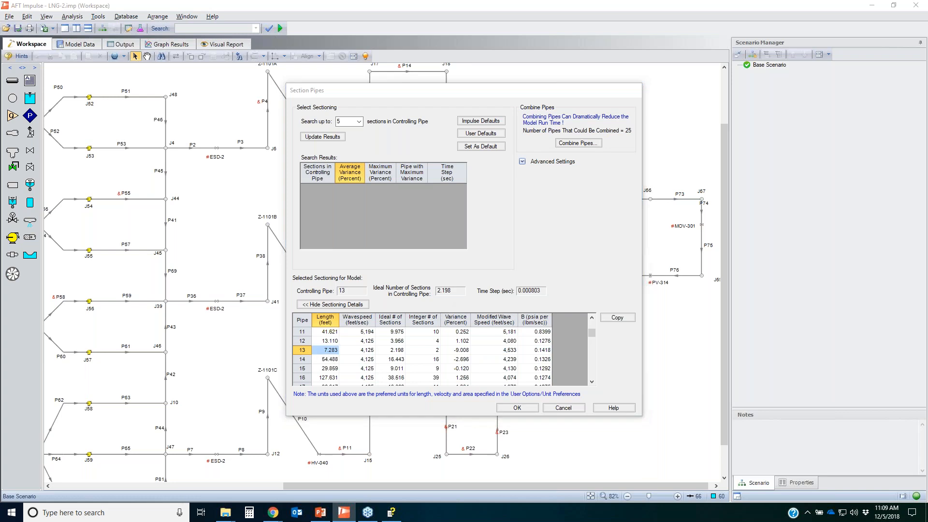
Circle the ideal number of sections in the controlling pipe, handwrite 1, 2 and 4 beside the search results, and clear the marks
{"action": "mouse_move", "coordinate": [428, 279]}
{"action": "left_mouse_down"}
{"action": "mouse_move", "coordinate": [392, 307]}
{"action": "mouse_move", "coordinate": [440, 266]}
{"action": "mouse_move", "coordinate": [476, 283]}
{"action": "left_mouse_up"}
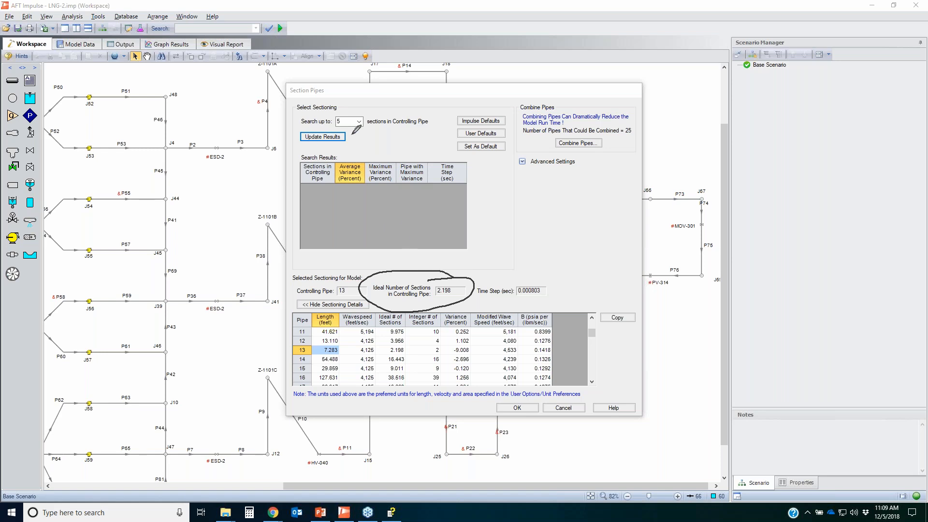
{"action": "left_click_drag", "start_coordinate": [530, 200], "coordinate": [536, 236]}
{"action": "mouse_move", "coordinate": [562, 208]}
{"action": "left_mouse_down"}
{"action": "mouse_move", "coordinate": [564, 239]}
{"action": "mouse_move", "coordinate": [596, 244]}
{"action": "left_mouse_up"}
{"action": "mouse_move", "coordinate": [643, 200]}
{"action": "left_mouse_down"}
{"action": "mouse_move", "coordinate": [645, 224]}
{"action": "mouse_move", "coordinate": [665, 224]}
{"action": "mouse_move", "coordinate": [661, 243]}
{"action": "left_mouse_up"}
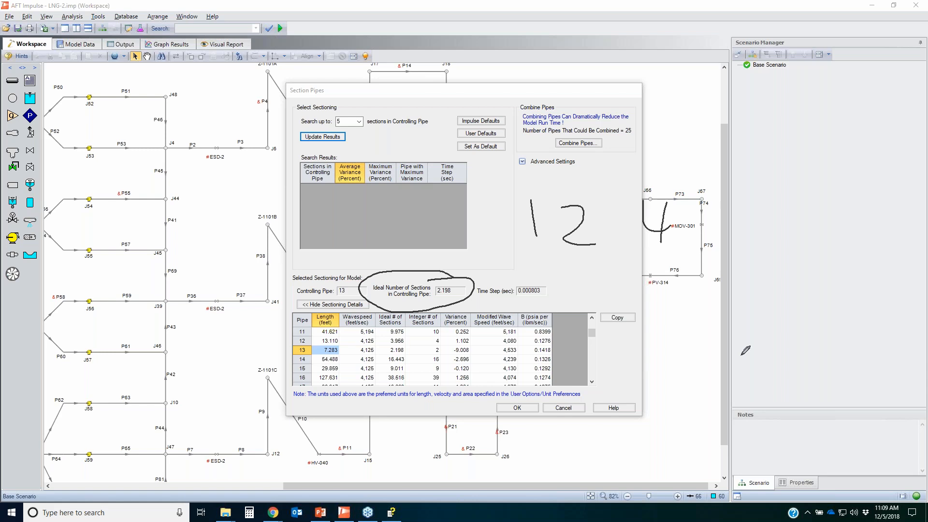
{"action": "key", "text": "Escape"}
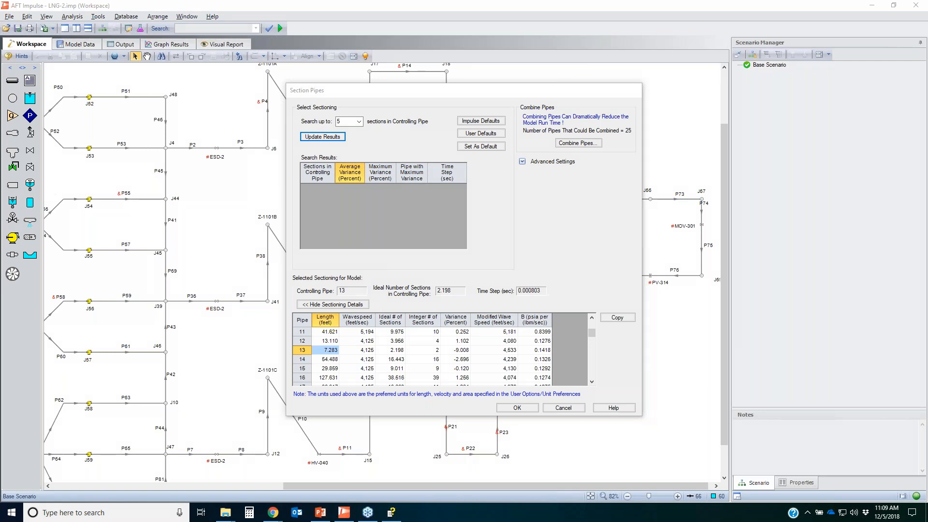
Switch to the PowerPoint slide, then circle the P73 static pressure spikes and two spots along the pressure axis
{"action": "left_click", "coordinate": [344, 514]}
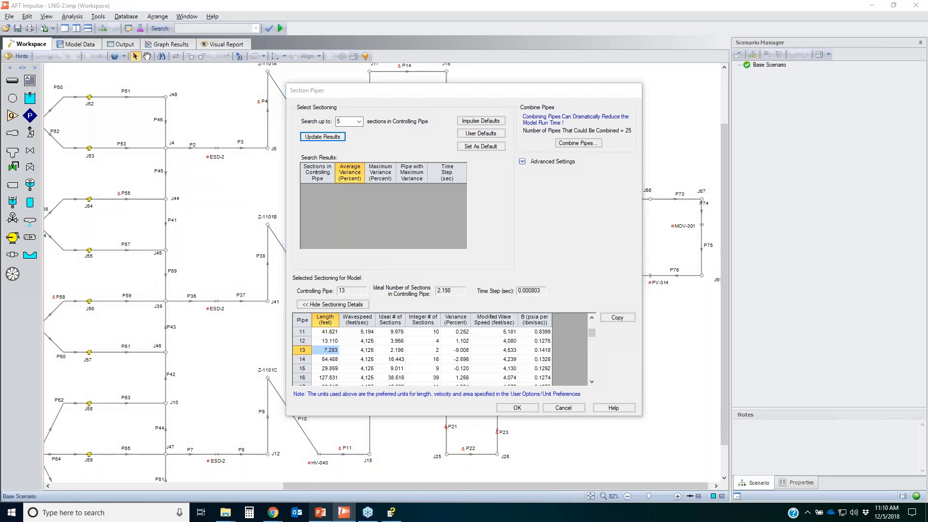
{"action": "left_click", "coordinate": [319, 514]}
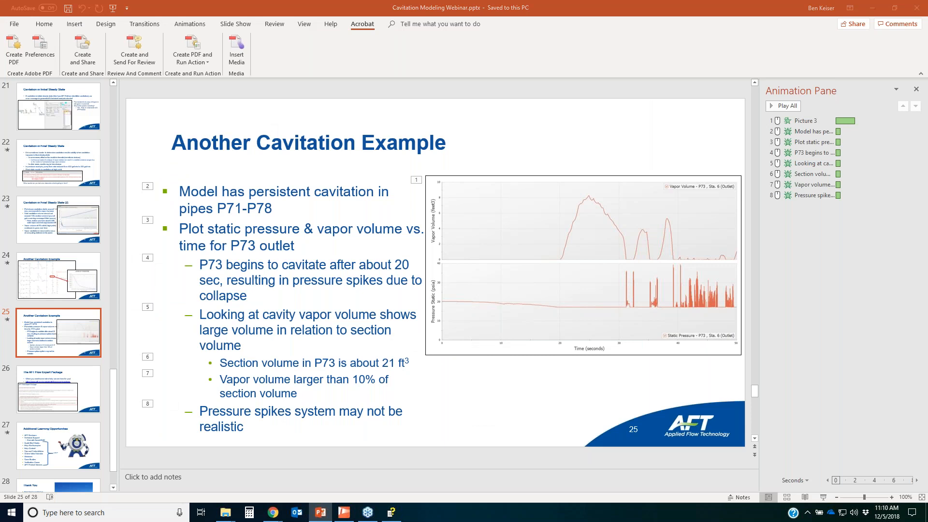
{"action": "mouse_move", "coordinate": [621, 269]}
{"action": "left_mouse_down"}
{"action": "mouse_move", "coordinate": [659, 253]}
{"action": "mouse_move", "coordinate": [744, 269]}
{"action": "mouse_move", "coordinate": [738, 283]}
{"action": "mouse_move", "coordinate": [615, 274]}
{"action": "mouse_move", "coordinate": [647, 272]}
{"action": "left_mouse_up"}
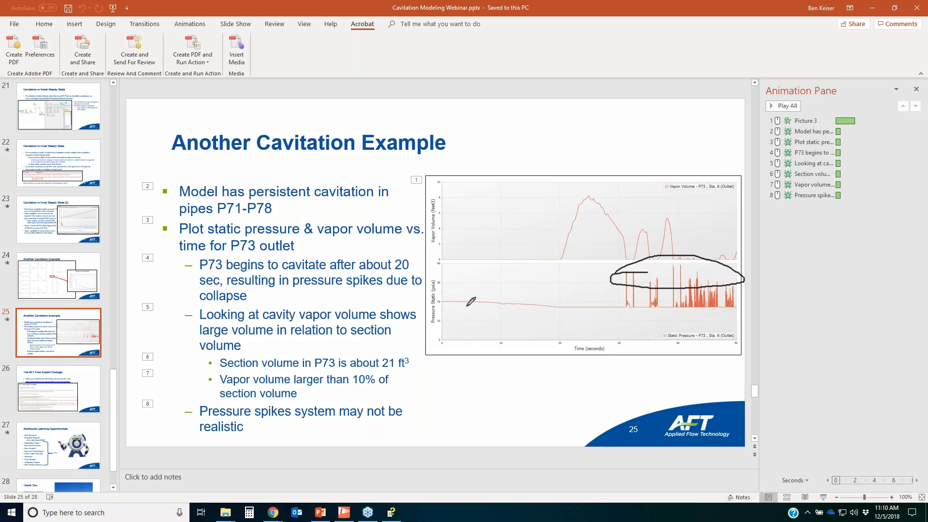
{"action": "mouse_move", "coordinate": [433, 296]}
{"action": "left_mouse_down"}
{"action": "mouse_move", "coordinate": [440, 305]}
{"action": "mouse_move", "coordinate": [433, 297]}
{"action": "left_mouse_up"}
{"action": "mouse_move", "coordinate": [440, 258]}
{"action": "left_mouse_down"}
{"action": "mouse_move", "coordinate": [445, 267]}
{"action": "mouse_move", "coordinate": [452, 260]}
{"action": "left_mouse_up"}
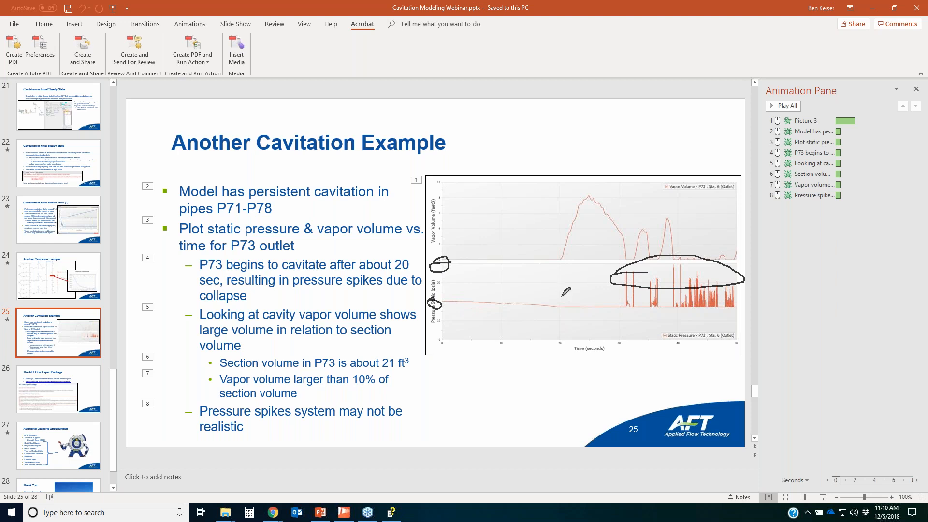